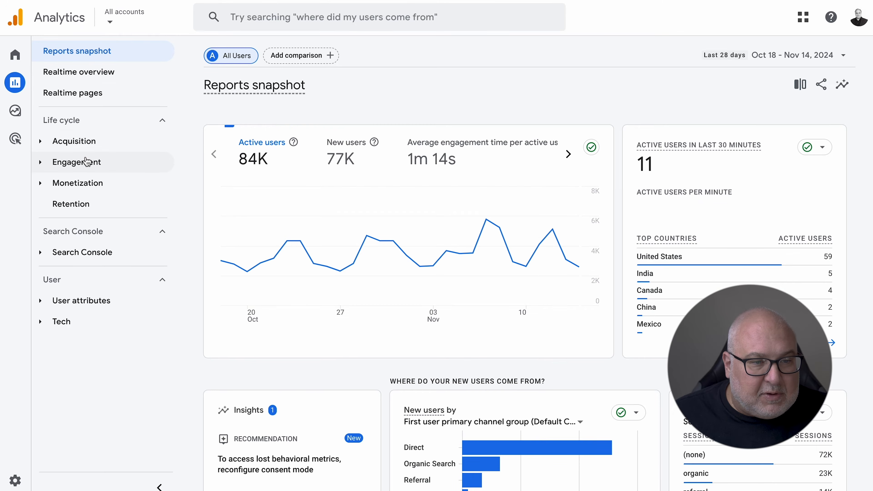
Open the Google Ads campaigns report from the Acquisition overview
{"action": "left_click", "coordinate": [86, 141]}
{"action": "left_click", "coordinate": [82, 161]}
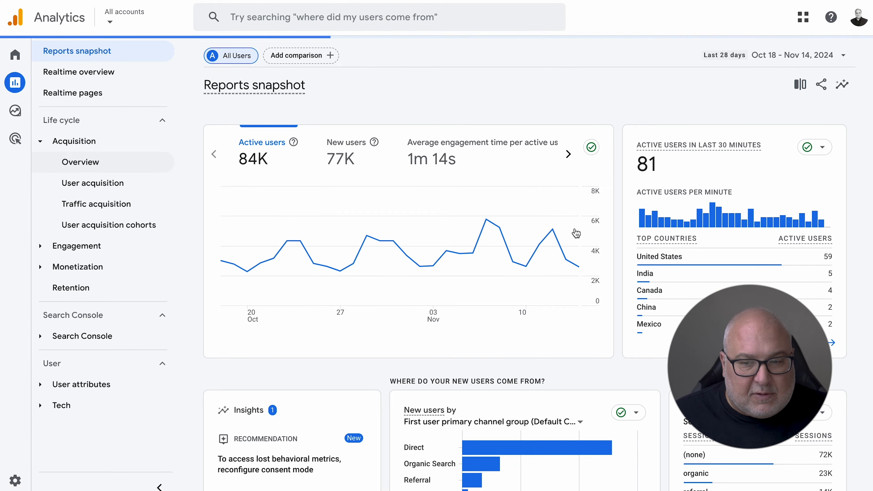
{"action": "scroll", "coordinate": [575, 229], "scroll_direction": "down", "scroll_amount": 5}
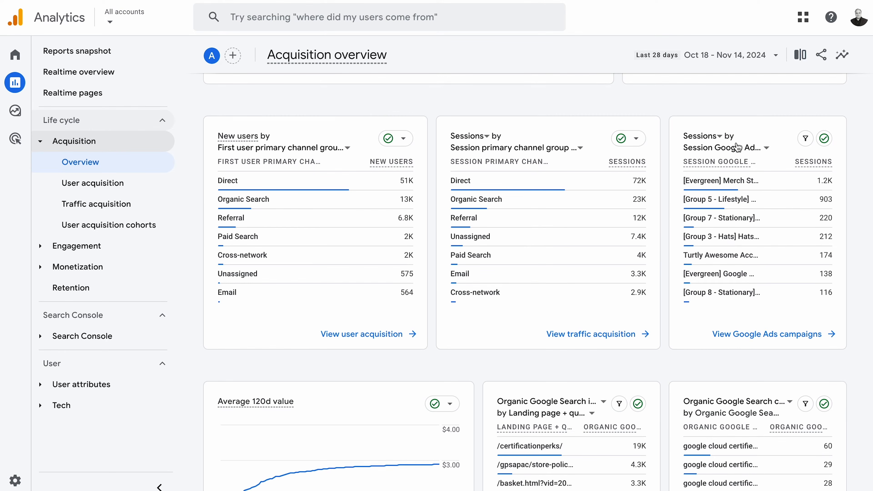
{"action": "left_click", "coordinate": [800, 330]}
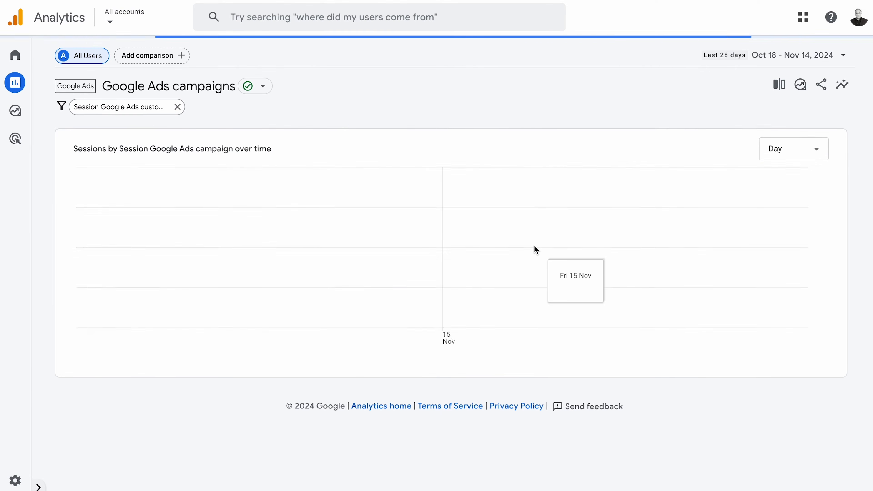
Examine the sessions chart and the campaign table's engagement, key event, event count and revenue columns in the Google Ads campaigns report
{"action": "scroll", "coordinate": [535, 245], "scroll_direction": "down", "scroll_amount": 5}
{"action": "scroll", "coordinate": [534, 245], "scroll_direction": "down", "scroll_amount": 2}
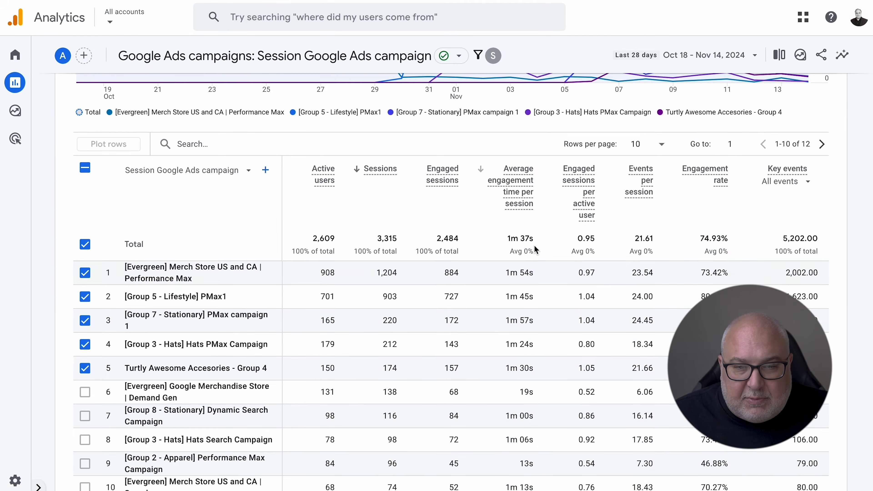
{"action": "scroll", "coordinate": [692, 265], "scroll_direction": "right", "scroll_amount": 4}
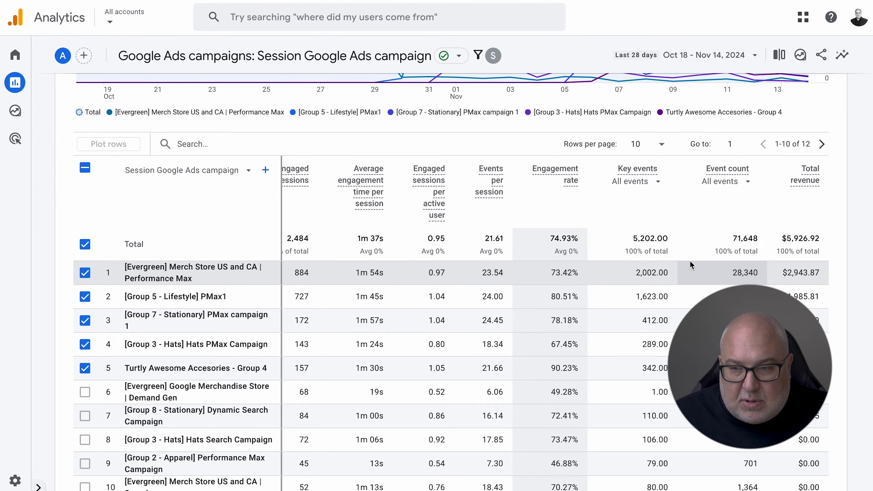
{"action": "scroll", "coordinate": [692, 265], "scroll_direction": "left", "scroll_amount": 4}
{"action": "scroll", "coordinate": [692, 265], "scroll_direction": "up", "scroll_amount": 6}
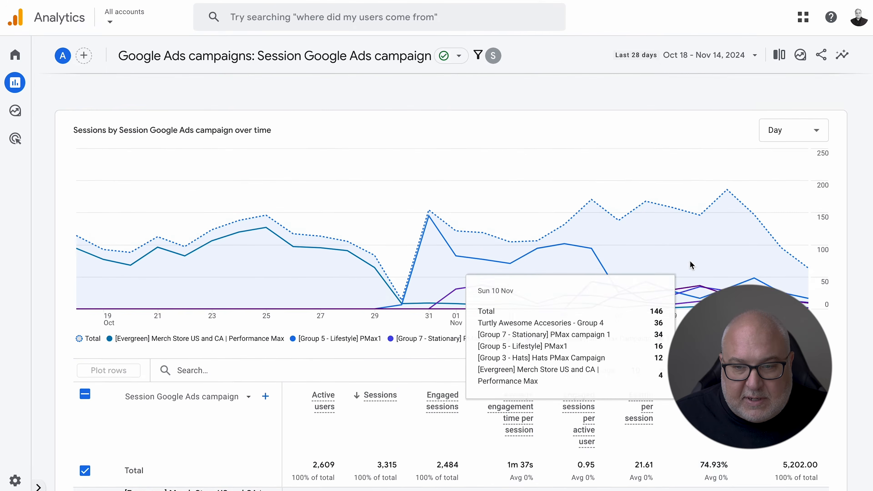
{"action": "scroll", "coordinate": [691, 265], "scroll_direction": "down", "scroll_amount": 8}
{"action": "scroll", "coordinate": [692, 265], "scroll_direction": "right", "scroll_amount": 4}
{"action": "scroll", "coordinate": [692, 265], "scroll_direction": "left", "scroll_amount": 4}
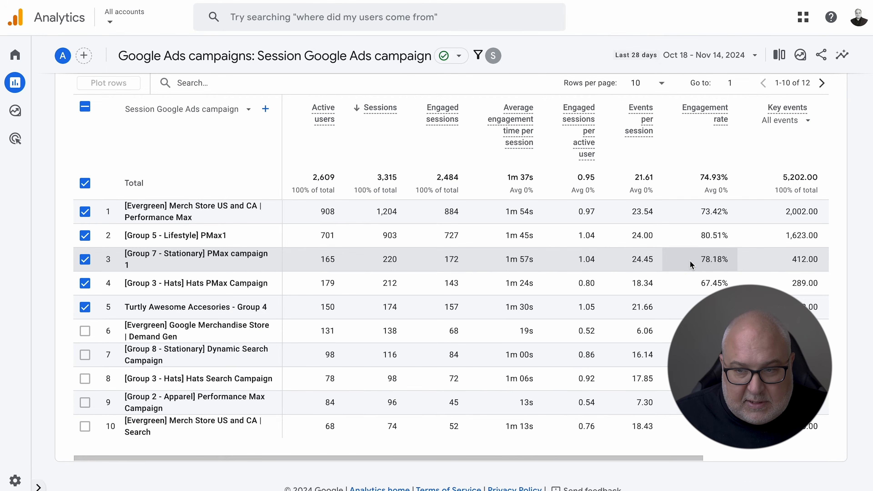
{"action": "scroll", "coordinate": [412, 241], "scroll_direction": "up", "scroll_amount": 8}
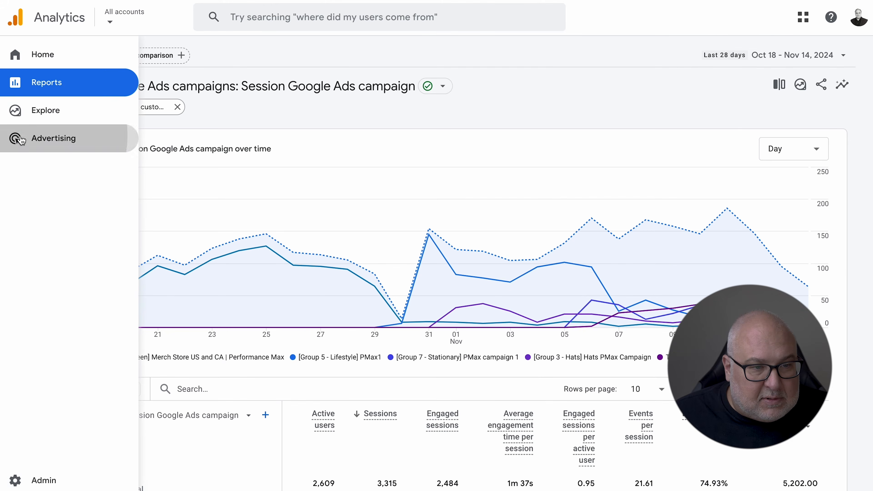
Open the Advertising snapshot and review its conversion, channel performance and key event path cards
{"action": "left_click", "coordinate": [15, 139]}
{"action": "scroll", "coordinate": [296, 204], "scroll_direction": "down", "scroll_amount": 7}
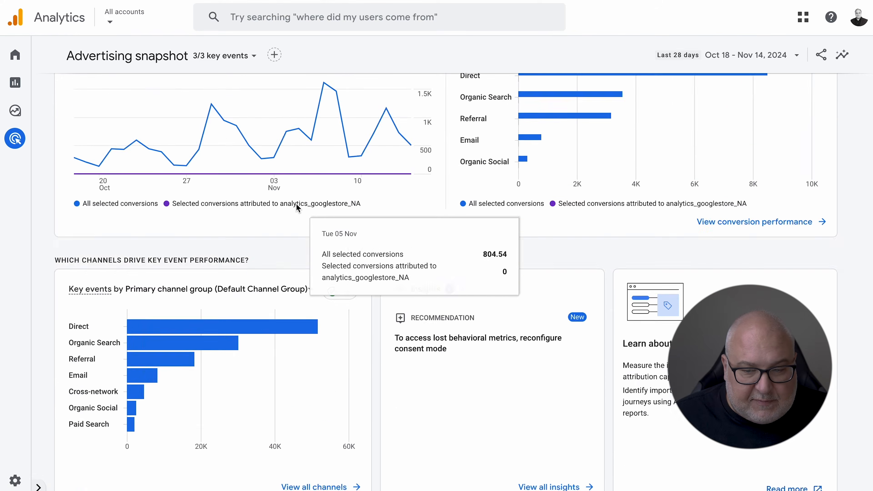
{"action": "scroll", "coordinate": [296, 206], "scroll_direction": "up", "scroll_amount": 3}
{"action": "scroll", "coordinate": [296, 204], "scroll_direction": "up", "scroll_amount": 2}
{"action": "scroll", "coordinate": [296, 205], "scroll_direction": "down", "scroll_amount": 10}
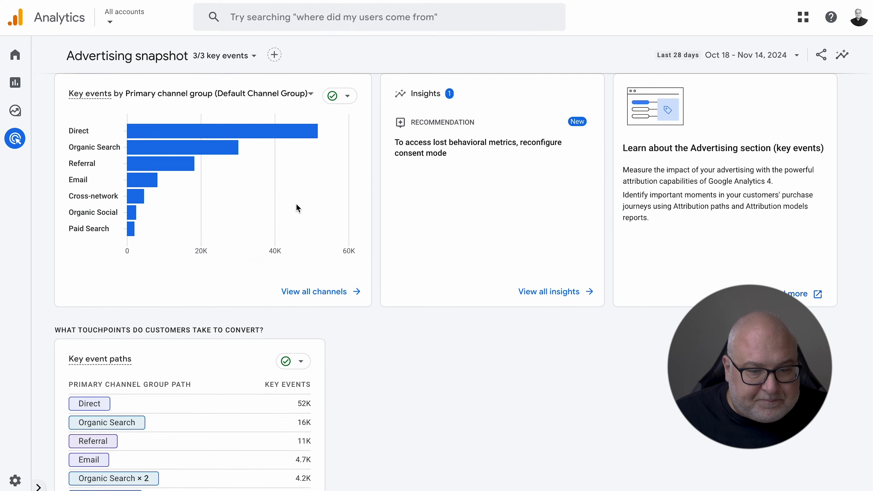
{"action": "scroll", "coordinate": [296, 205], "scroll_direction": "up", "scroll_amount": 11}
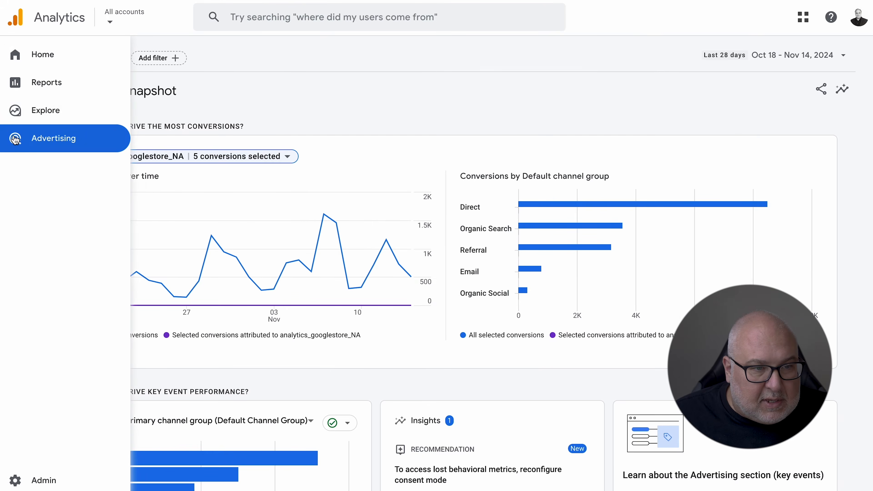
Open the Google Ads planning report in the Advertising section and examine each campaign's cost, revenue and return on ad spend
{"action": "left_click", "coordinate": [35, 138]}
{"action": "left_click", "coordinate": [90, 251]}
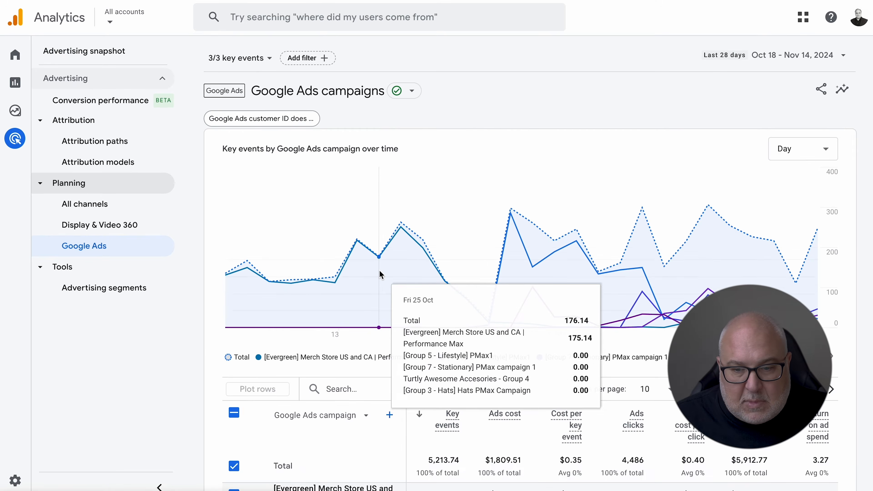
{"action": "scroll", "coordinate": [382, 275], "scroll_direction": "down", "scroll_amount": 6}
{"action": "scroll", "coordinate": [381, 275], "scroll_direction": "down", "scroll_amount": 1}
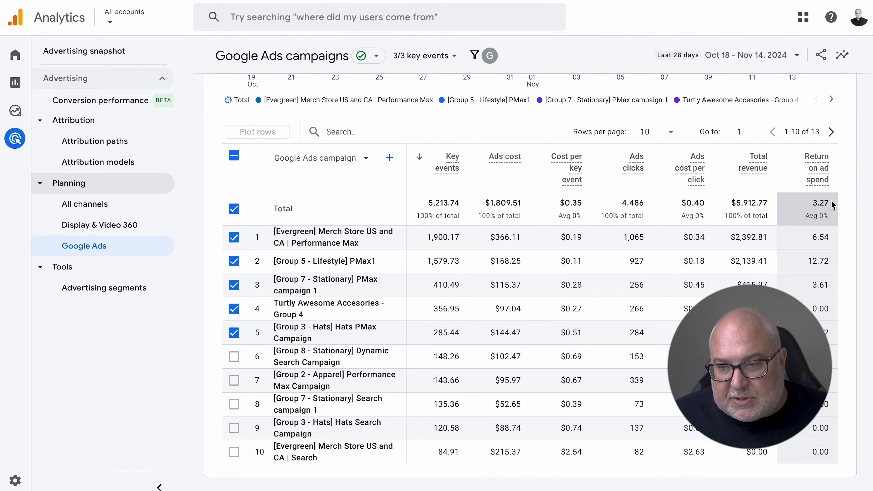
{"action": "mouse_move", "coordinate": [820, 163]}
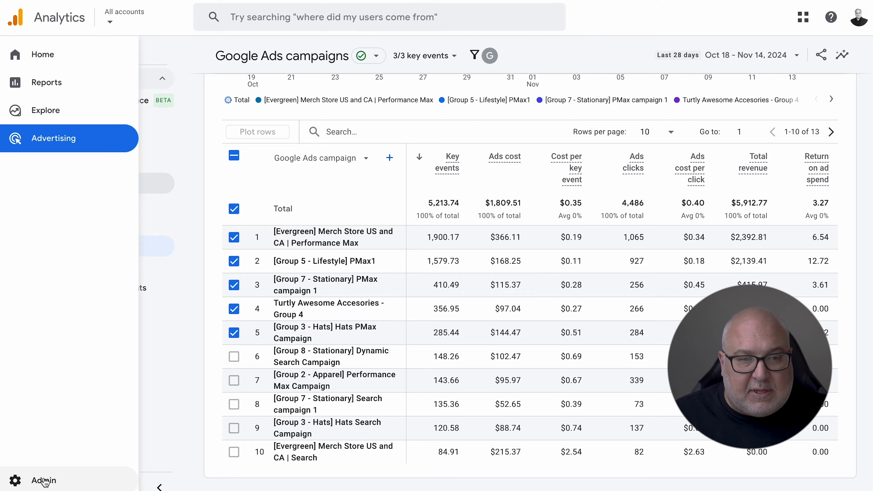
Open the Google Ads links among the property's product links in the Admin settings
{"action": "left_click", "coordinate": [58, 138]}
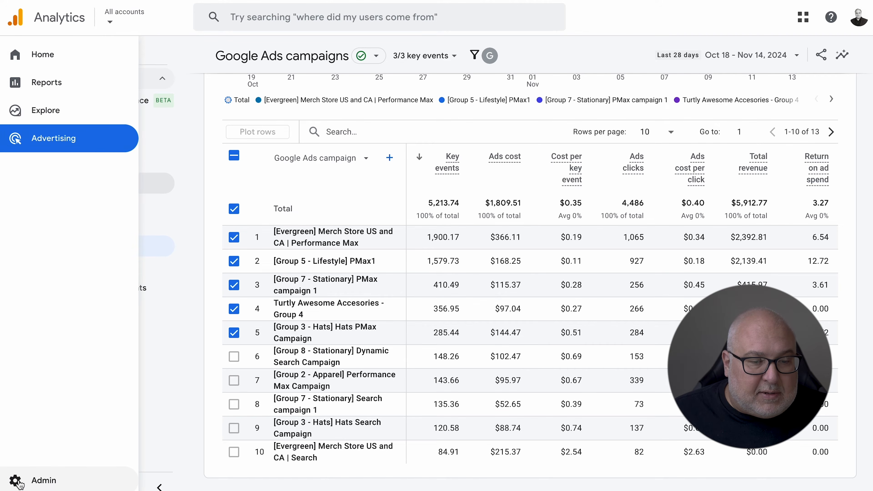
{"action": "left_click", "coordinate": [44, 480]}
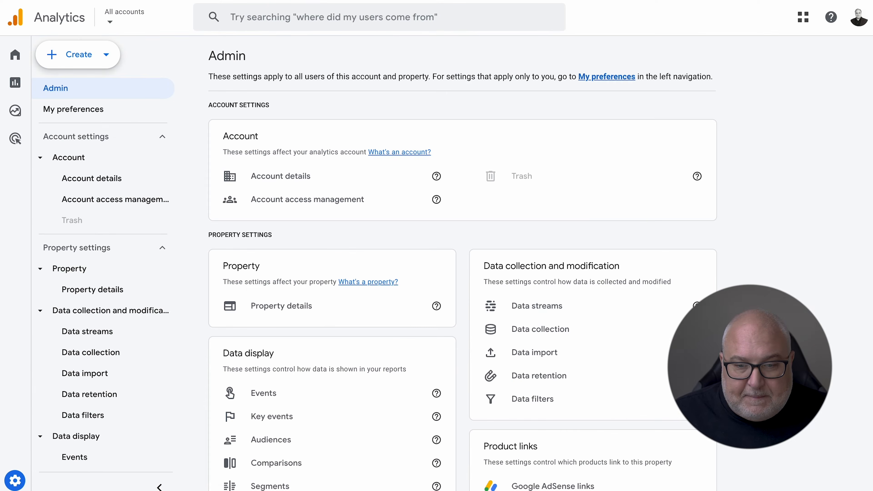
{"action": "scroll", "coordinate": [462, 264], "scroll_direction": "down", "scroll_amount": 4}
{"action": "scroll", "coordinate": [462, 264], "scroll_direction": "down", "scroll_amount": 4}
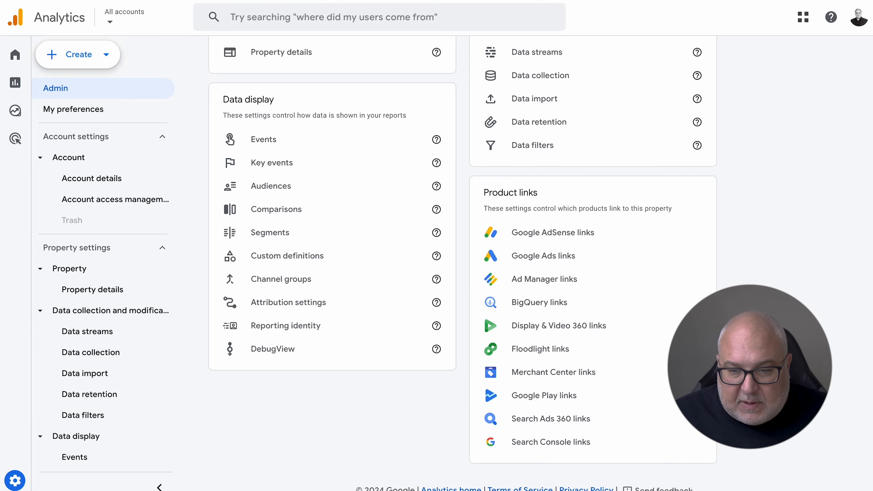
{"action": "left_click", "coordinate": [550, 258]}
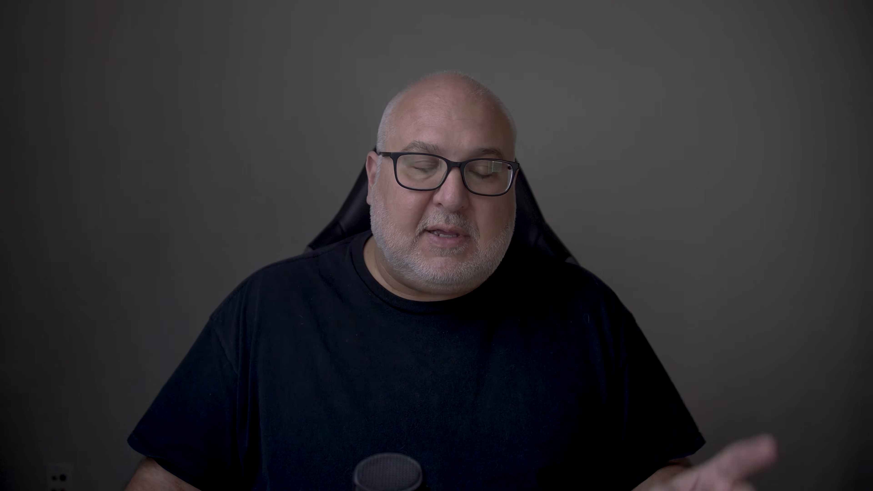
Switch to Looker Studio, create a blank report and dismiss its data connector selection
{"action": "mouse_move", "coordinate": [30, 85]}
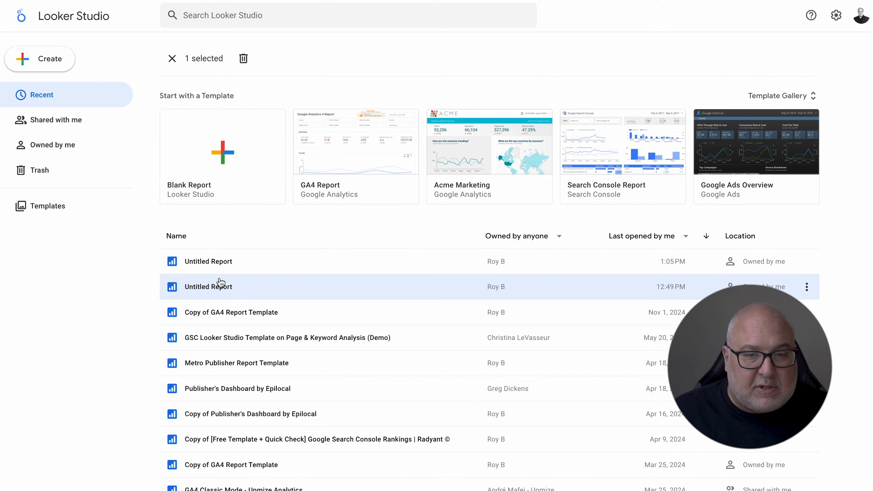
{"action": "left_click", "coordinate": [229, 156]}
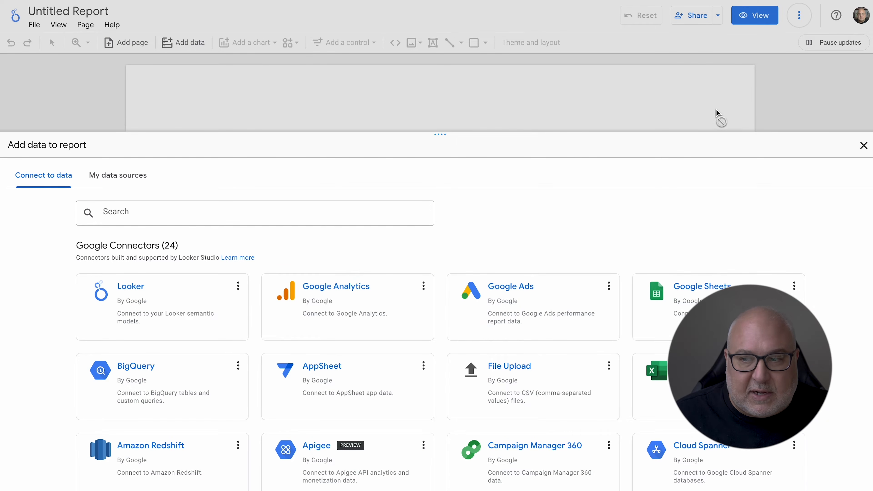
{"action": "left_click", "coordinate": [864, 145]}
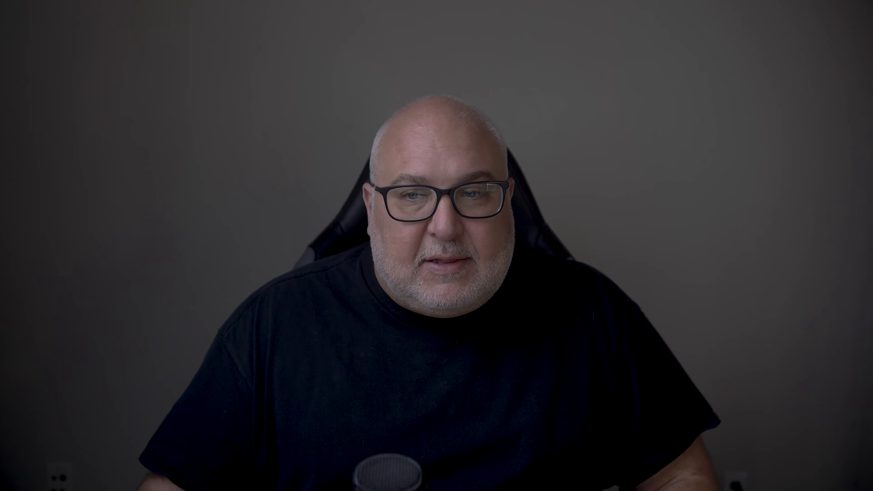
Add a scorecard to the report page, just below the logo in the header banner
{"action": "left_click", "coordinate": [252, 41]}
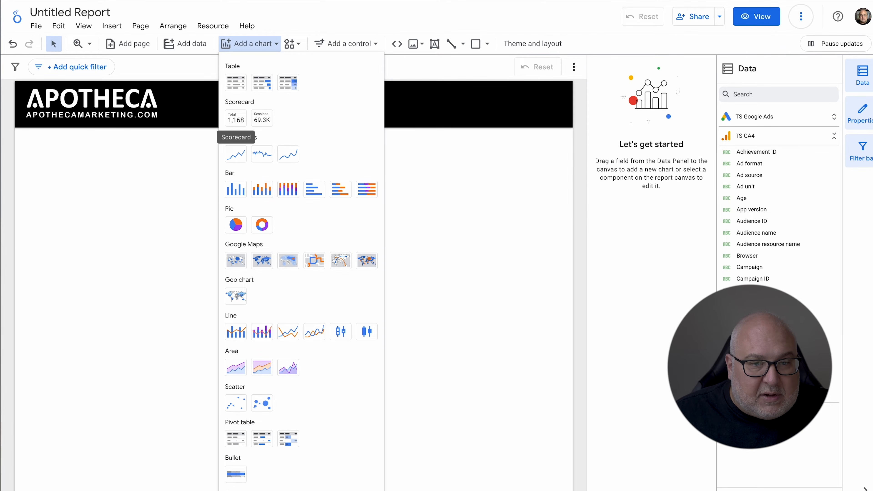
{"action": "left_click", "coordinate": [237, 118]}
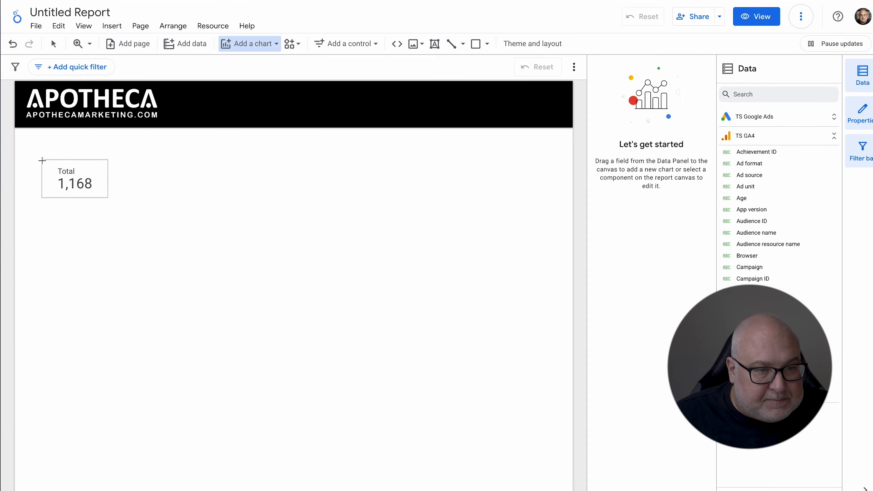
{"action": "left_click", "coordinate": [41, 160]}
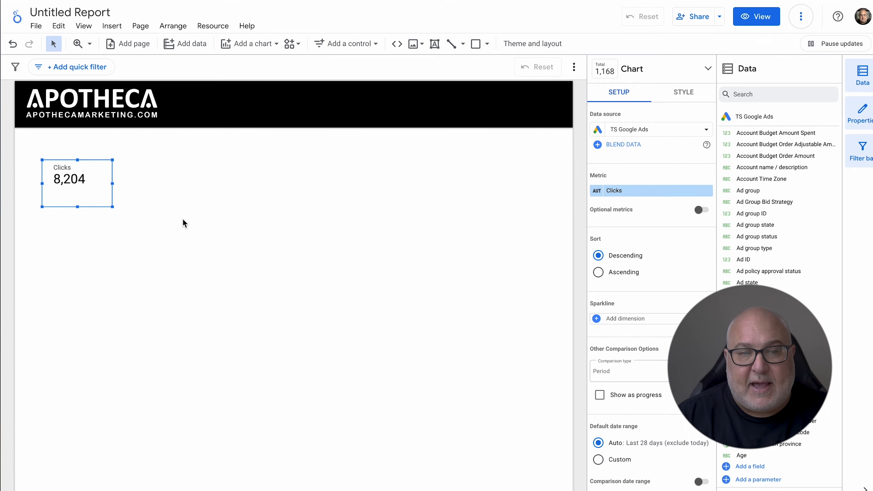
Look through the scorecard's style options for labels, background, border and padding
{"action": "left_click", "coordinate": [81, 186]}
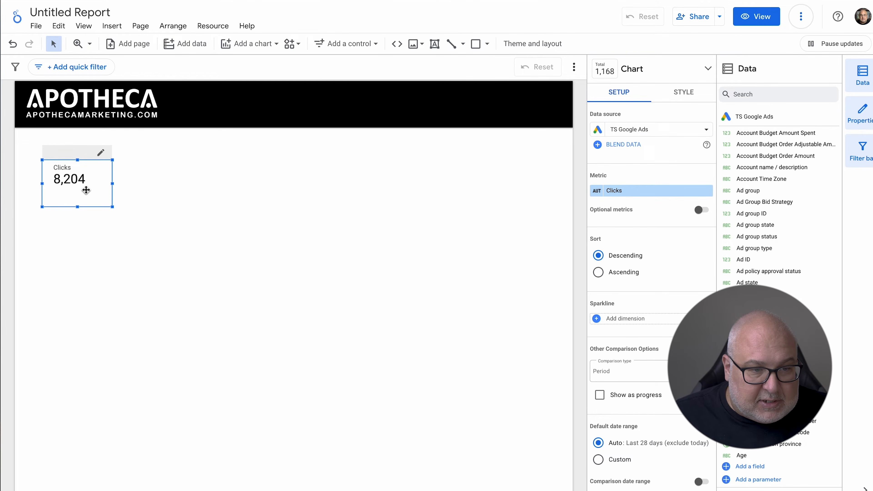
{"action": "left_click", "coordinate": [695, 93]}
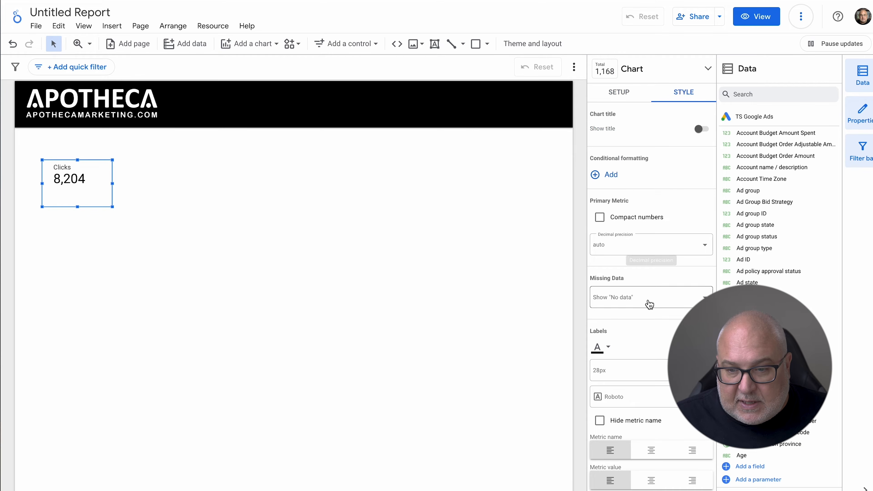
{"action": "scroll", "coordinate": [650, 375], "scroll_direction": "down", "scroll_amount": 5}
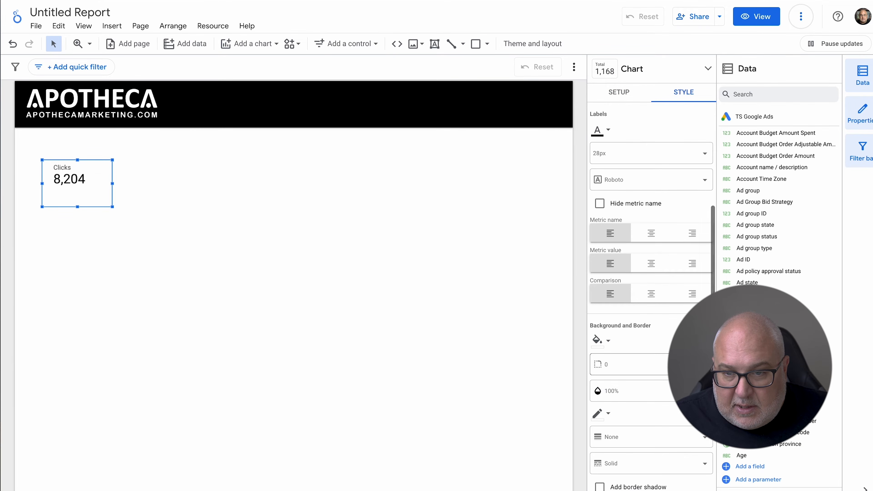
{"action": "scroll", "coordinate": [650, 296], "scroll_direction": "up", "scroll_amount": 2}
{"action": "scroll", "coordinate": [650, 296], "scroll_direction": "down", "scroll_amount": 6}
{"action": "scroll", "coordinate": [650, 295], "scroll_direction": "down", "scroll_amount": 2}
{"action": "scroll", "coordinate": [647, 379], "scroll_direction": "up", "scroll_amount": 4}
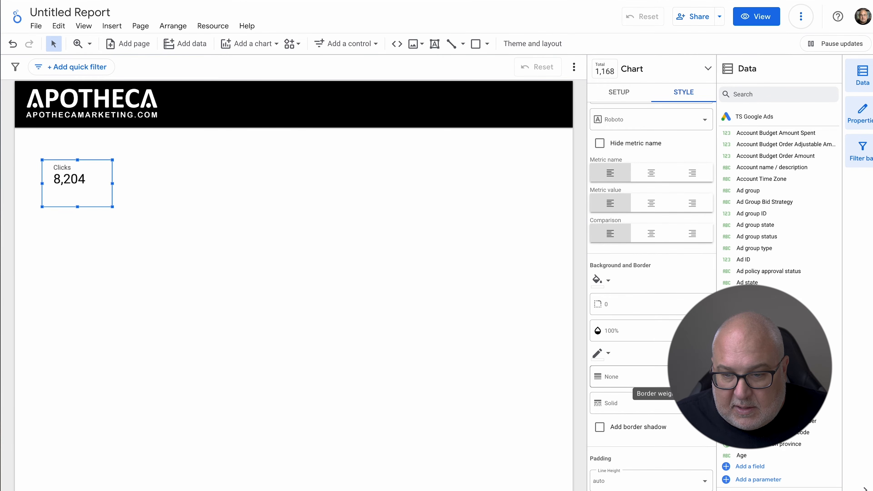
Try a 48px label font size on the scorecard and settle on 36px
{"action": "scroll", "coordinate": [649, 241], "scroll_direction": "up", "scroll_amount": 3}
{"action": "left_click", "coordinate": [649, 201]}
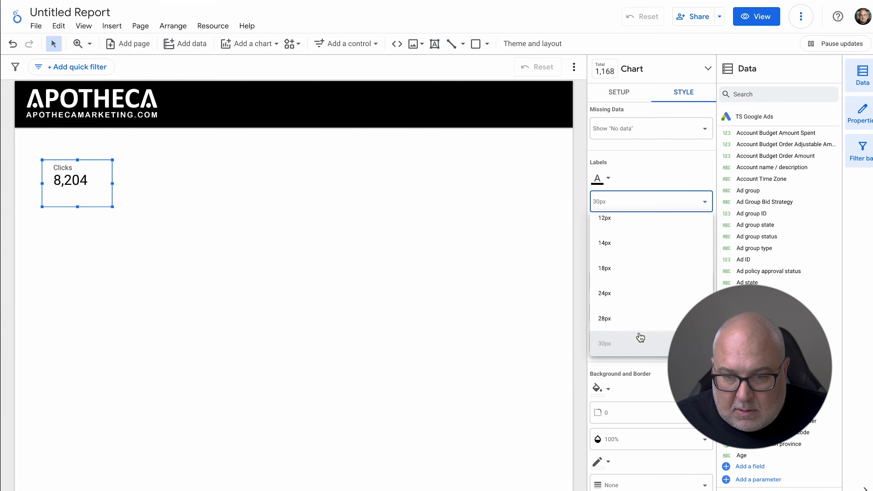
{"action": "scroll", "coordinate": [639, 337], "scroll_direction": "down", "scroll_amount": 3}
{"action": "left_click", "coordinate": [629, 285]}
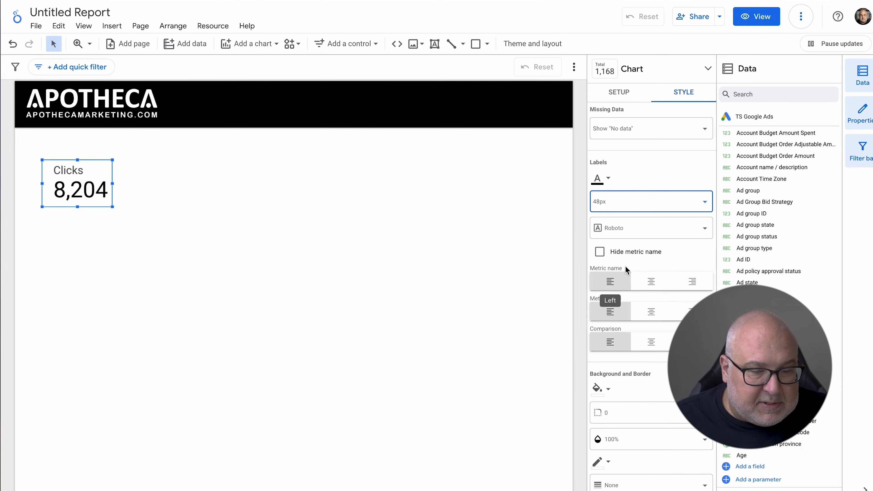
{"action": "left_click", "coordinate": [635, 201]}
{"action": "left_click", "coordinate": [624, 324]}
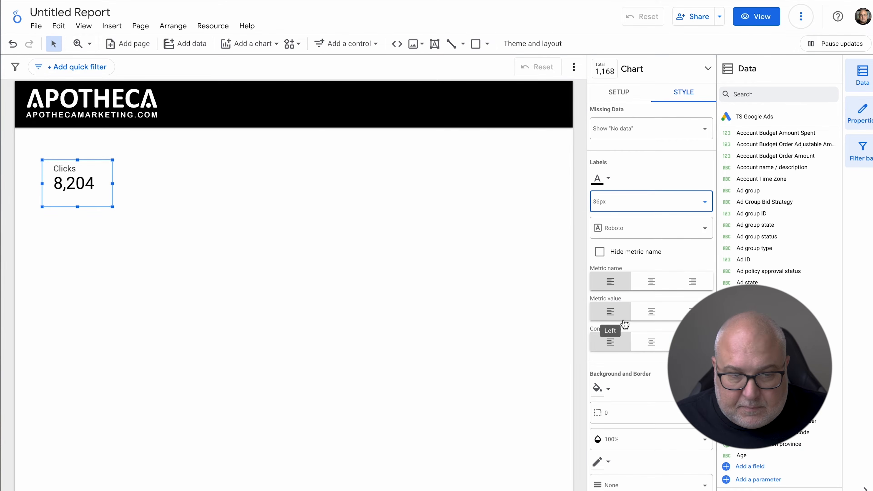
{"action": "left_click", "coordinate": [376, 294]}
Review the Clicks scorecard's style settings from conditional formatting down to the chart header
{"action": "left_click", "coordinate": [58, 180]}
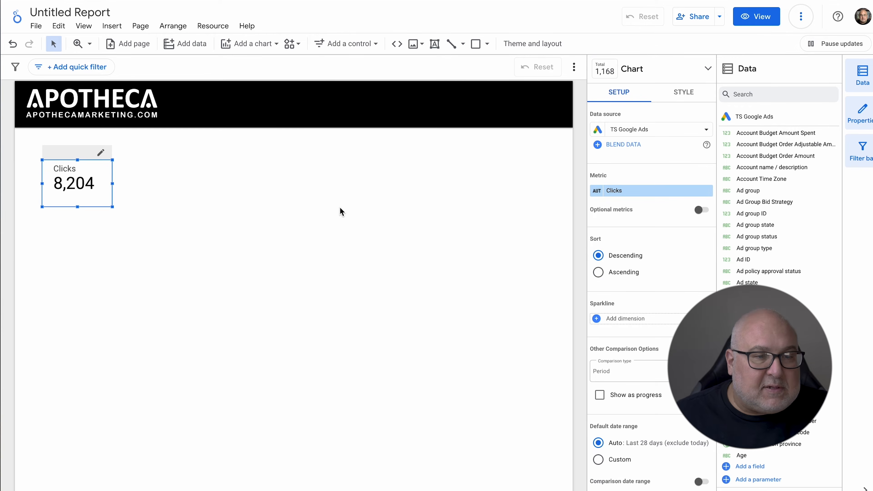
{"action": "left_click", "coordinate": [679, 94]}
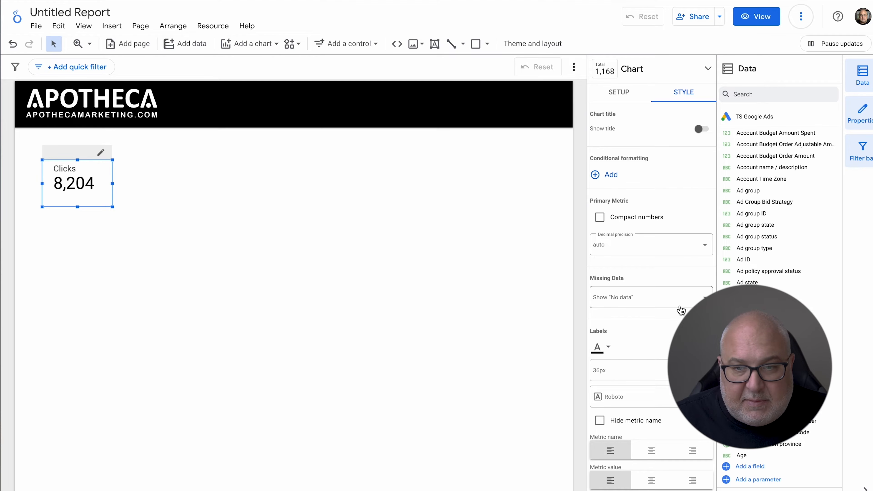
{"action": "scroll", "coordinate": [673, 298], "scroll_direction": "down", "scroll_amount": 3}
{"action": "scroll", "coordinate": [673, 298], "scroll_direction": "down", "scroll_amount": 4}
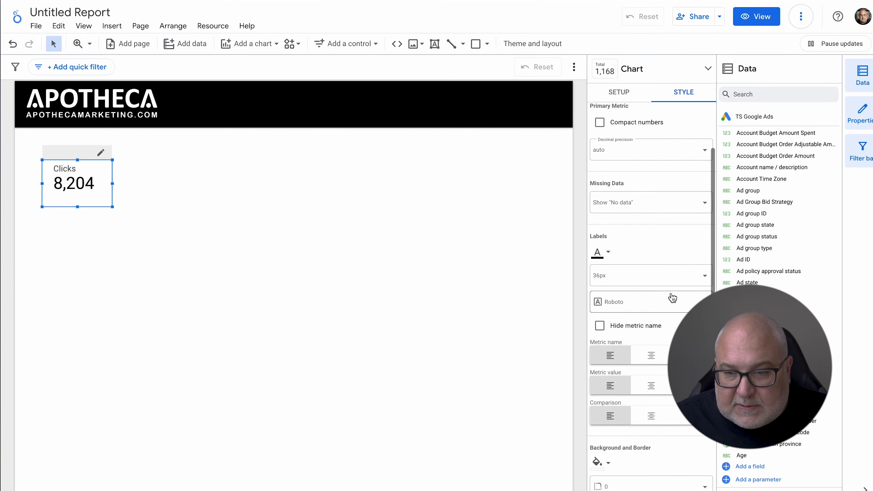
{"action": "scroll", "coordinate": [673, 298], "scroll_direction": "down", "scroll_amount": 4}
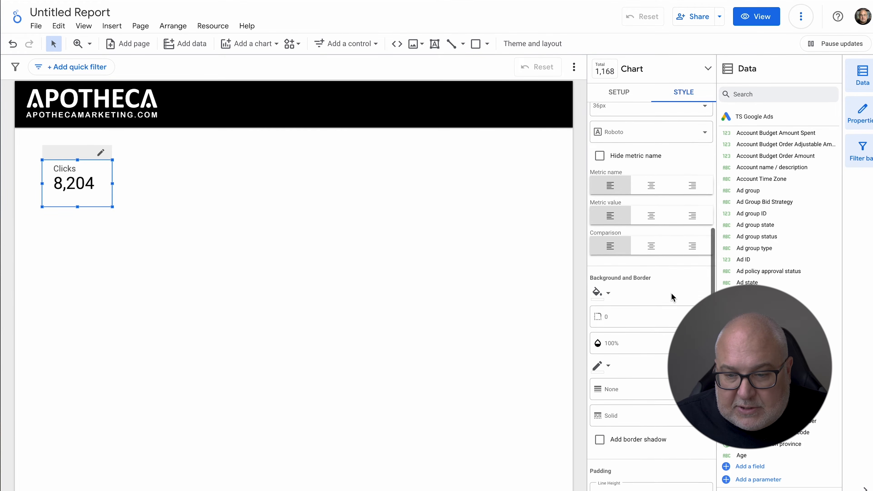
{"action": "scroll", "coordinate": [673, 298], "scroll_direction": "down", "scroll_amount": 1}
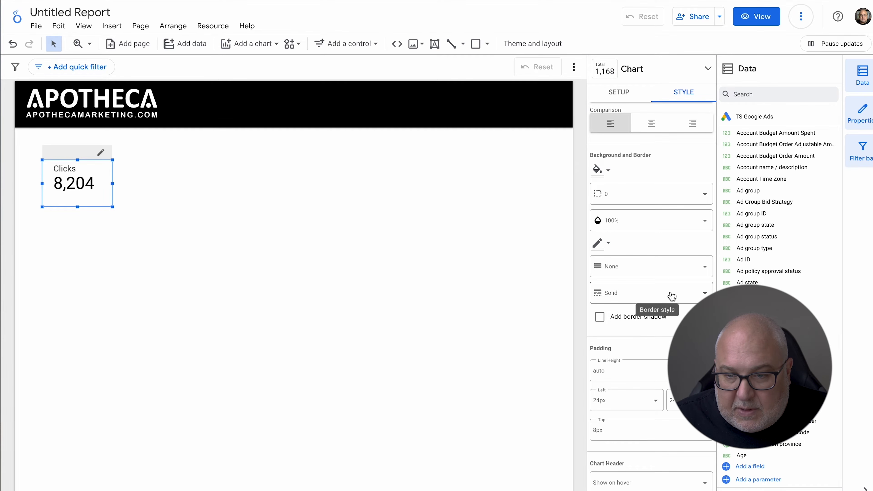
{"action": "scroll", "coordinate": [680, 297], "scroll_direction": "down", "scroll_amount": 2}
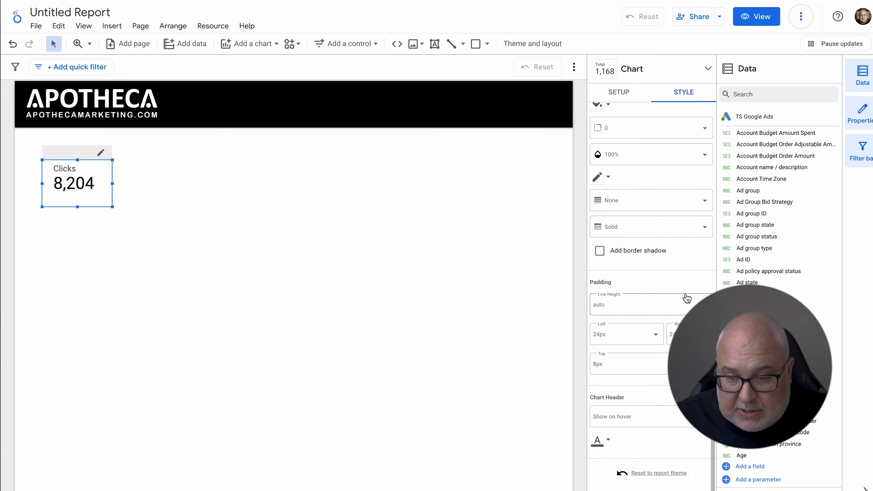
{"action": "left_click", "coordinate": [235, 248]}
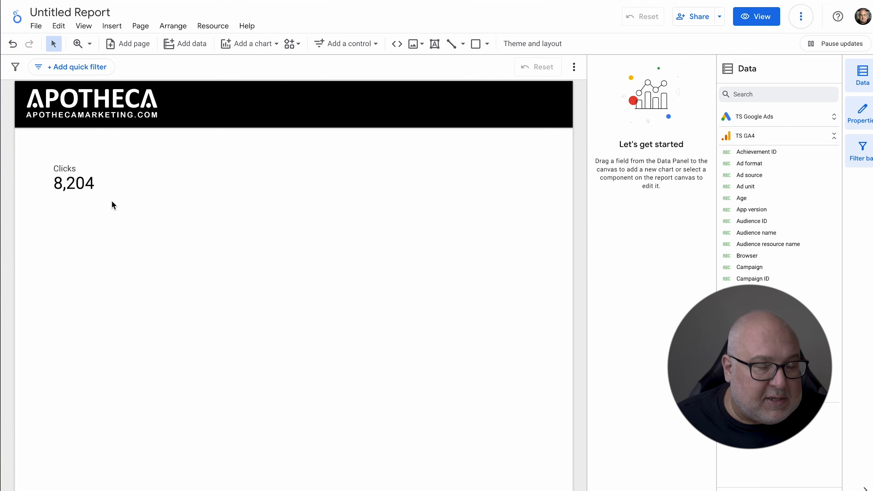
Duplicate the Clicks scorecard and space the two copies apart in one row, one near the page's left margin and one past mid-page
{"action": "left_click", "coordinate": [82, 194]}
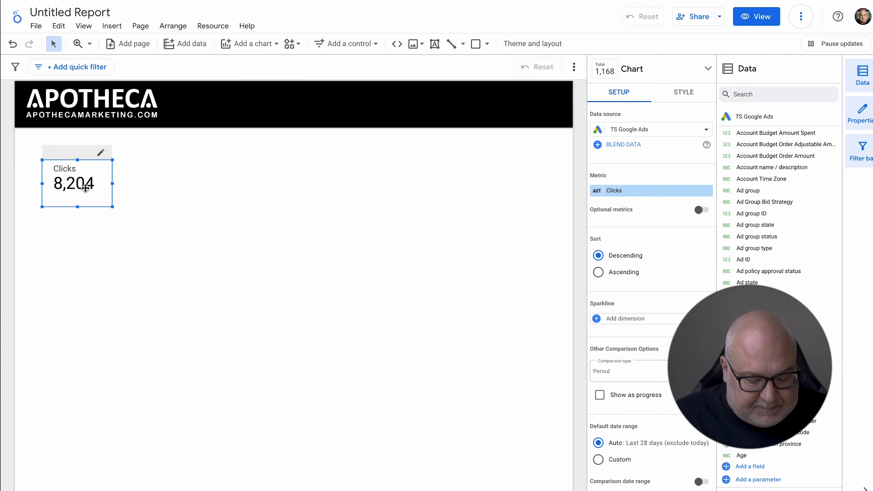
{"action": "left_click_drag", "start_coordinate": [85, 187], "coordinate": [153, 182]}
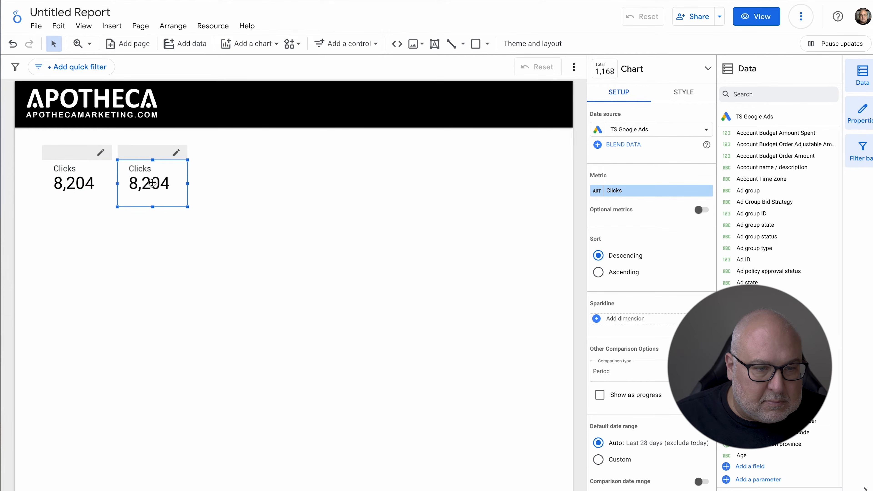
{"action": "left_click_drag", "start_coordinate": [56, 179], "coordinate": [343, 177]}
{"action": "left_click_drag", "start_coordinate": [153, 181], "coordinate": [66, 179]}
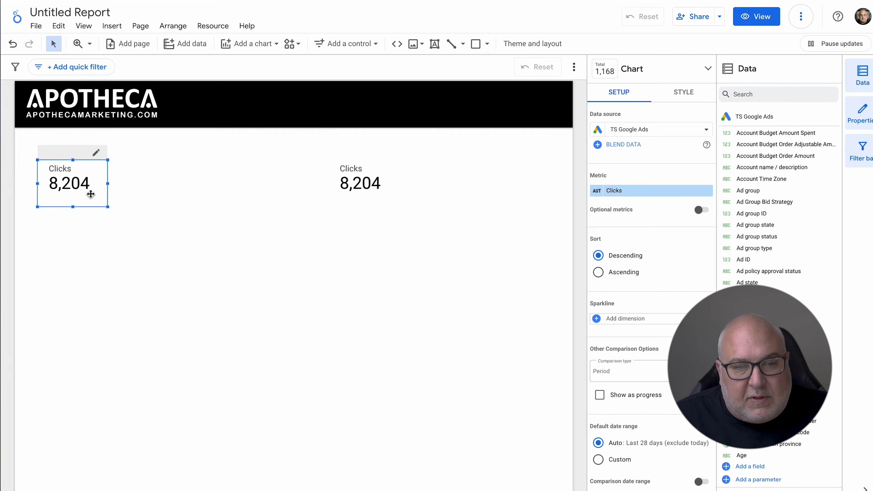
Switch the leftmost scorecard's data source to TS GA4 and set its metric to Active users
{"action": "left_click", "coordinate": [655, 130]}
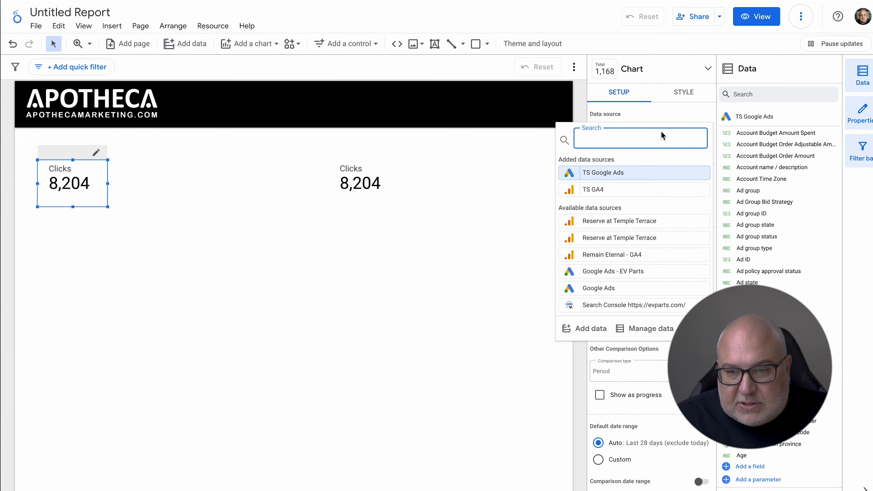
{"action": "left_click", "coordinate": [640, 189]}
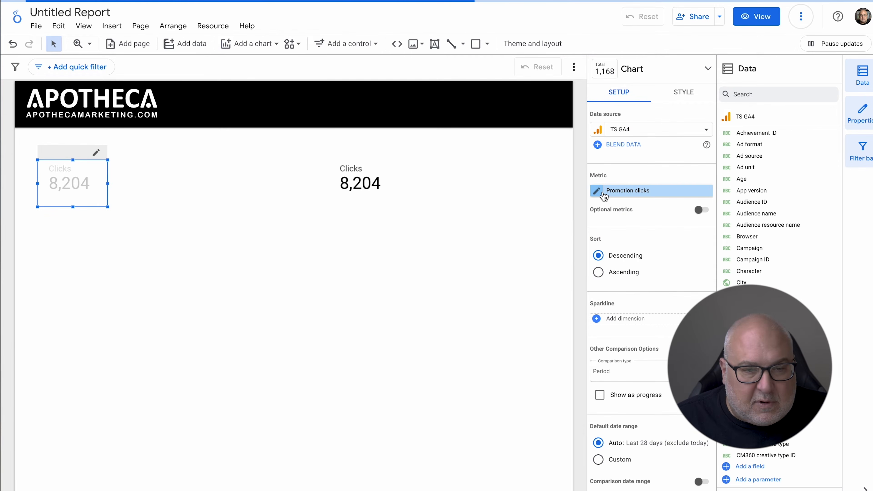
{"action": "left_click", "coordinate": [645, 191]}
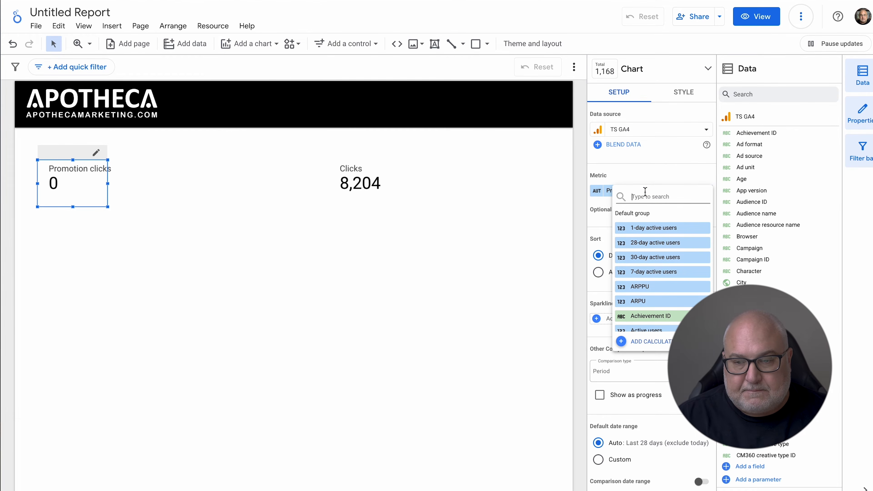
{"action": "type", "text": "users"}
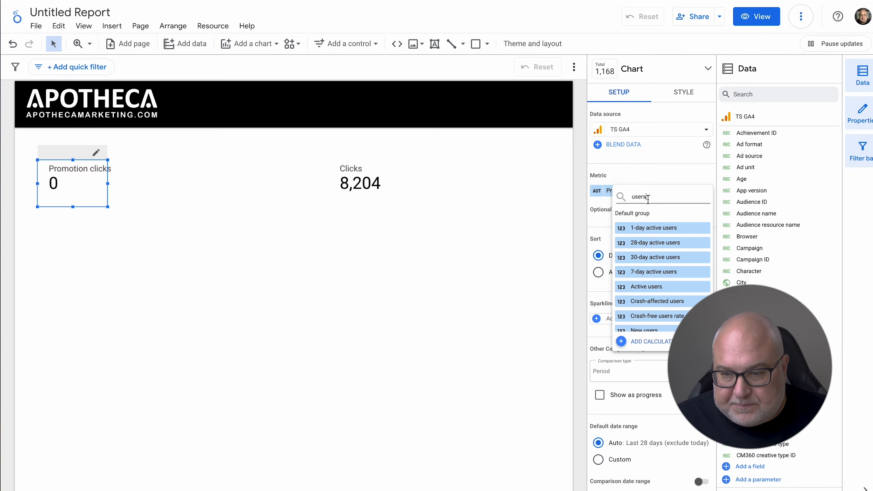
{"action": "scroll", "coordinate": [672, 265], "scroll_direction": "down", "scroll_amount": 1}
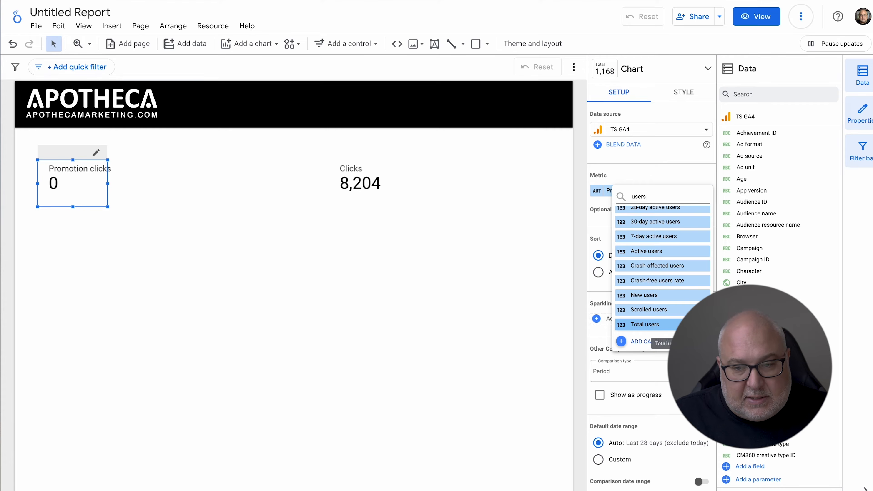
{"action": "left_click", "coordinate": [666, 253]}
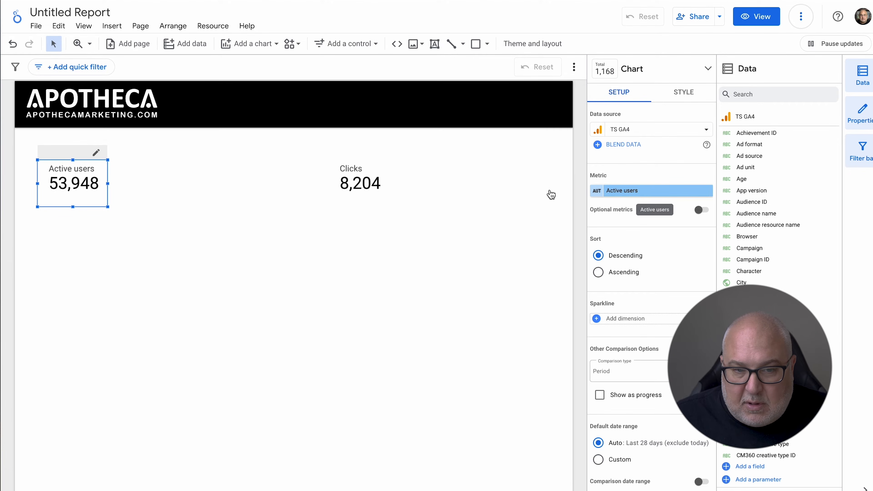
Start a new filter on the Active users scorecard and name it Google Ads
{"action": "scroll", "coordinate": [688, 285], "scroll_direction": "down", "scroll_amount": 2}
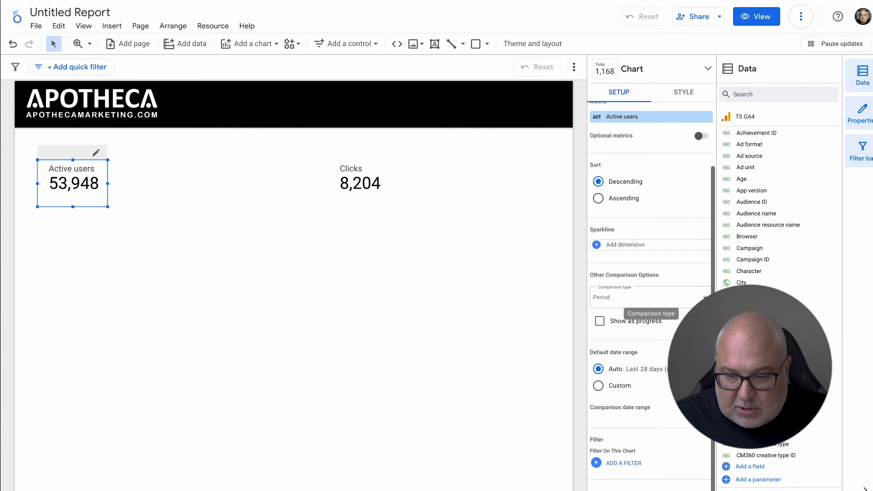
{"action": "left_click", "coordinate": [629, 463]}
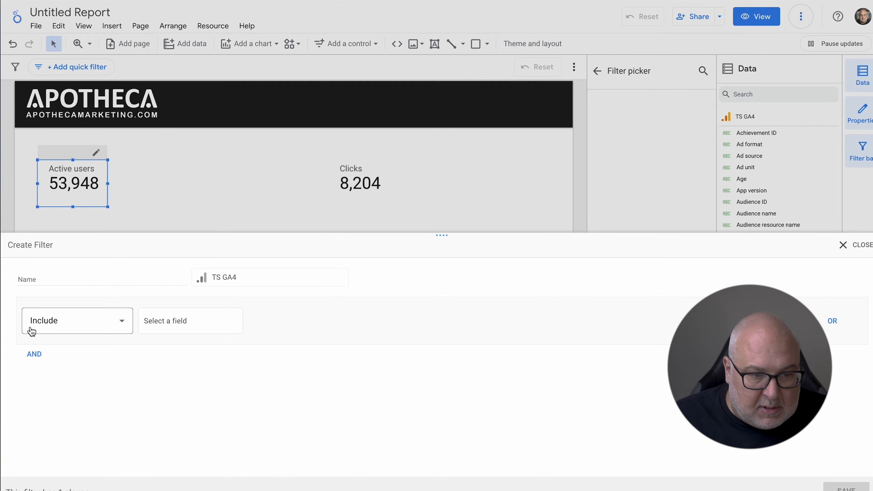
{"action": "left_click", "coordinate": [60, 276]}
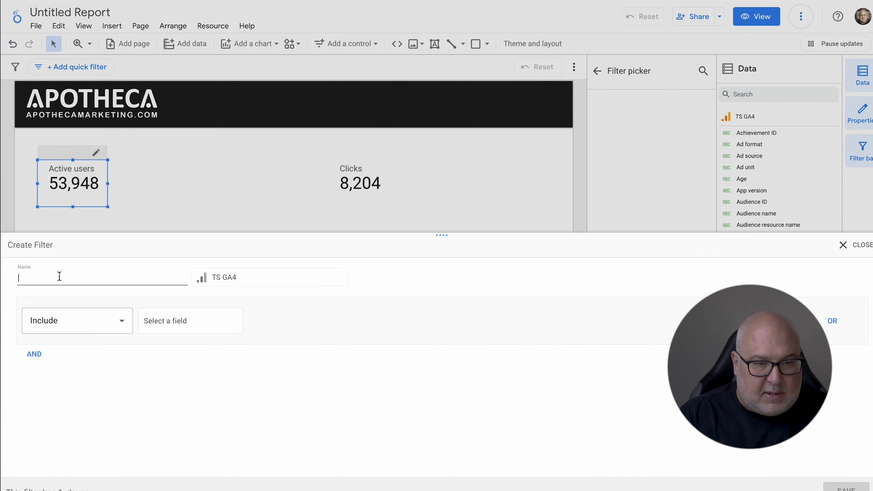
{"action": "type", "text": "Google Ads"}
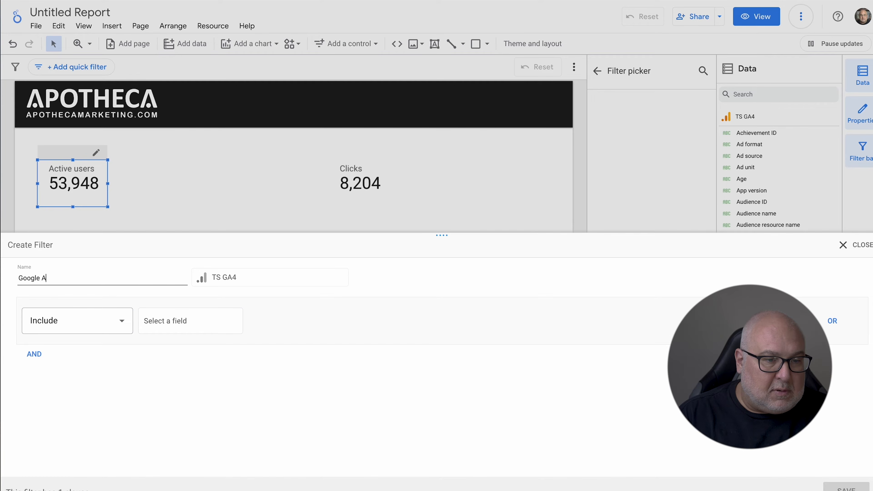
Make the filter include only Session source / medium equal to "google / cpc" and save it
{"action": "left_click", "coordinate": [166, 327]}
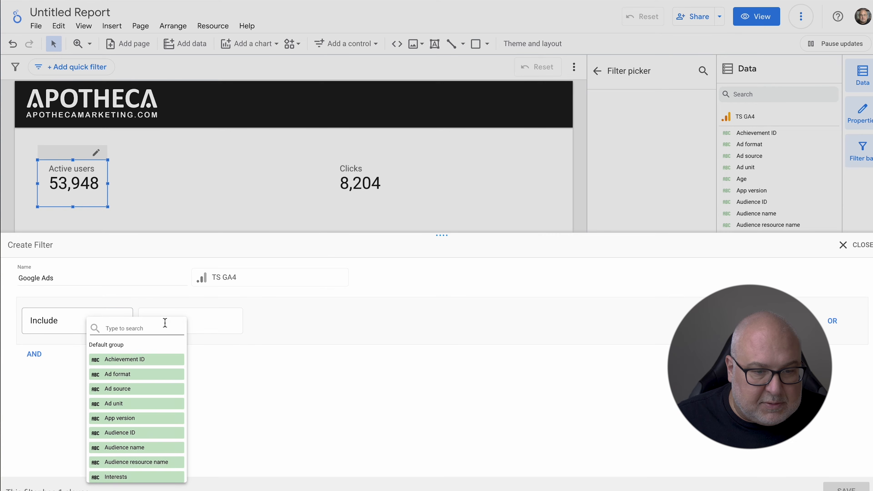
{"action": "type", "text": "source"}
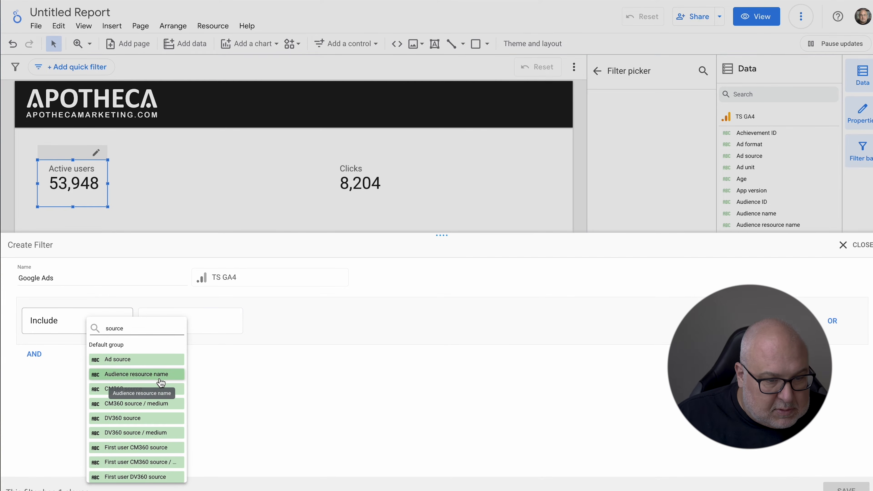
{"action": "scroll", "coordinate": [161, 382], "scroll_direction": "down", "scroll_amount": 5}
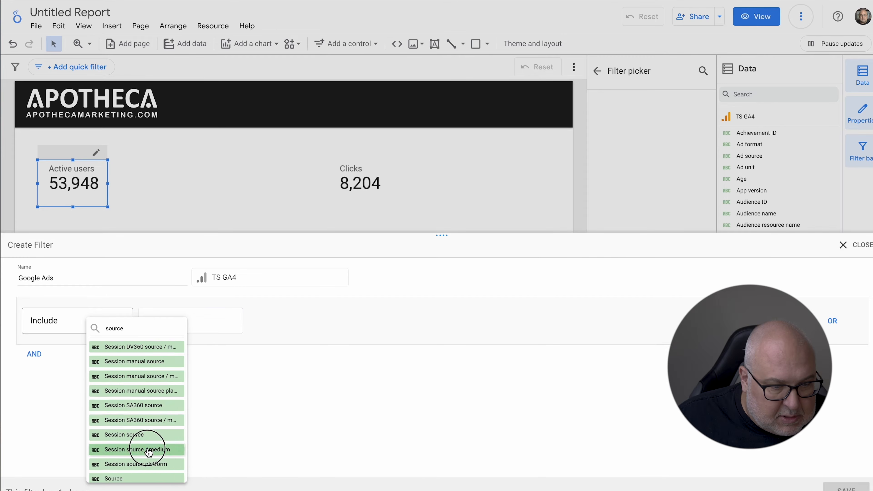
{"action": "left_click", "coordinate": [148, 448]}
{"action": "left_click", "coordinate": [324, 325]}
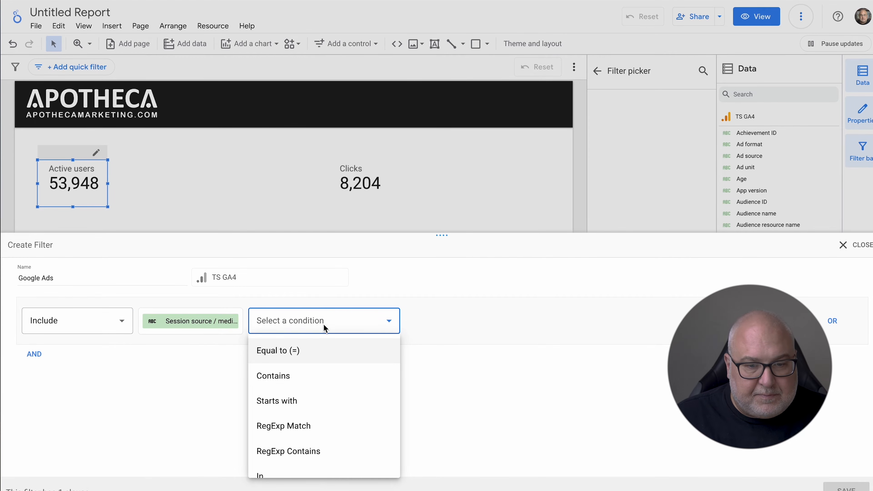
{"action": "left_click", "coordinate": [312, 351]}
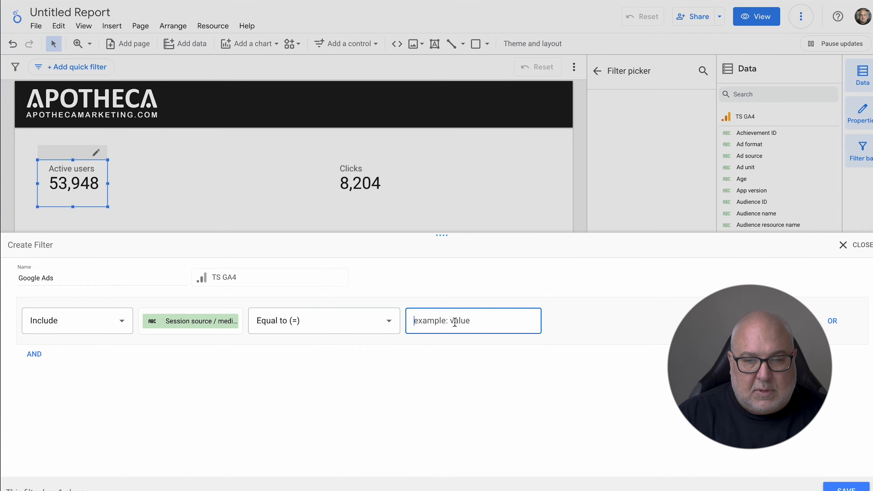
{"action": "type", "text": "google / cpc"}
{"action": "left_click", "coordinate": [551, 381]}
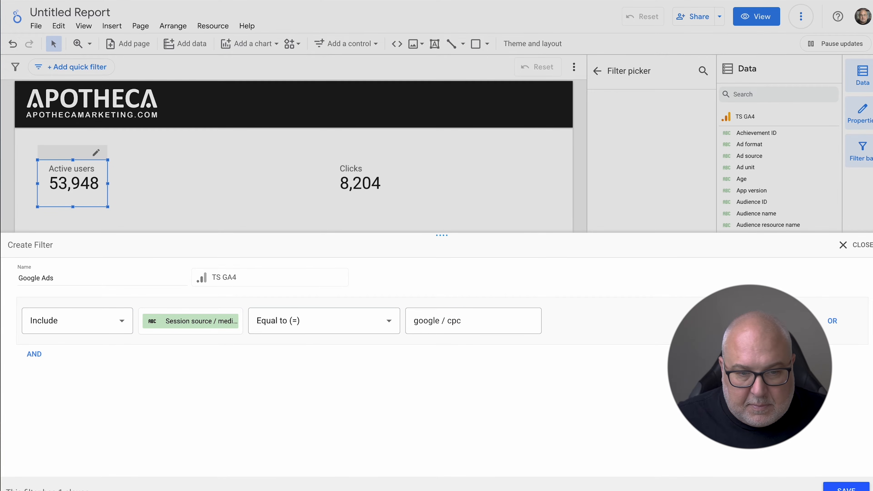
{"action": "left_click", "coordinate": [846, 488]}
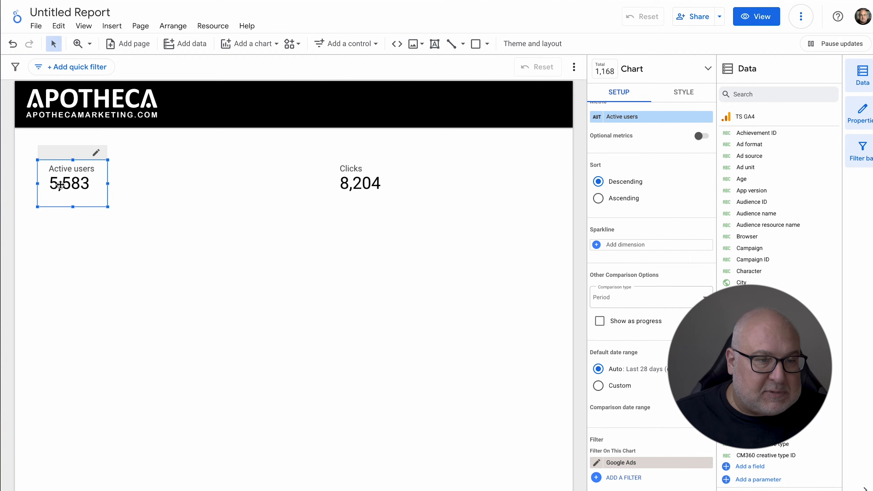
Duplicate the Active users scorecard beside the original and set the copy's metric to Sessions
{"action": "left_click_drag", "start_coordinate": [60, 185], "coordinate": [138, 181]}
{"action": "scroll", "coordinate": [653, 154], "scroll_direction": "up", "scroll_amount": 1}
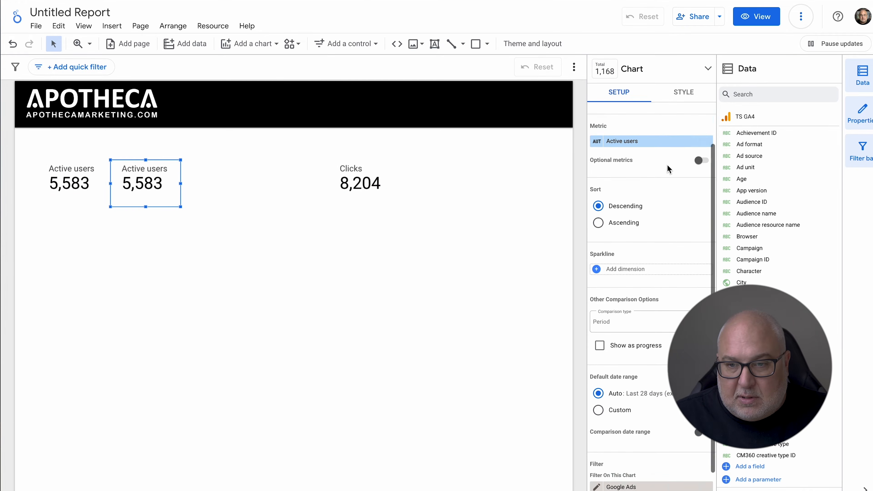
{"action": "scroll", "coordinate": [667, 164], "scroll_direction": "up", "scroll_amount": 2}
{"action": "left_click", "coordinate": [653, 189]}
{"action": "type", "text": "session"}
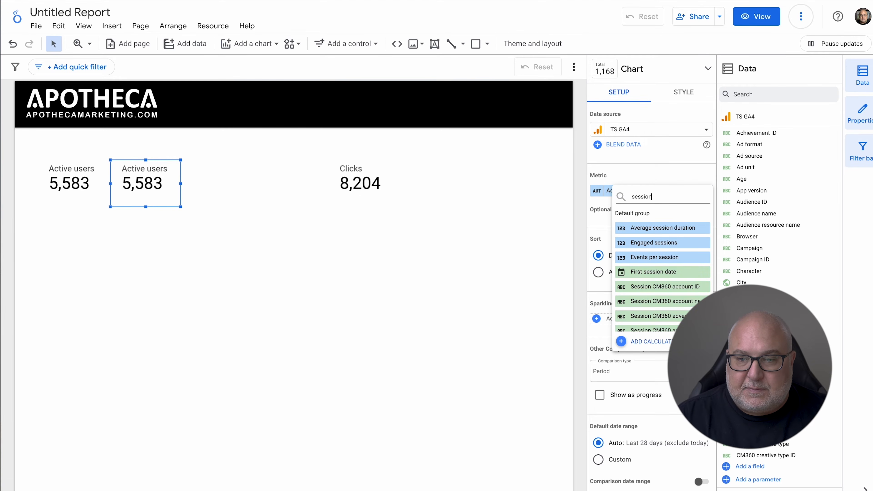
{"action": "type", "text": "s"}
{"action": "left_click", "coordinate": [660, 243]}
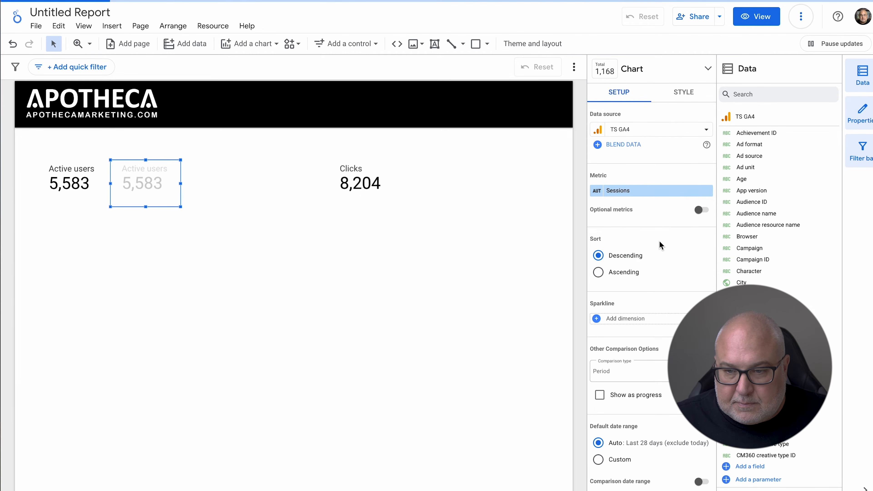
Move the Clicks scorecard farther right on the page, then duplicate the Sessions scorecard and set the copy's metric to Total purchasers
{"action": "left_click_drag", "start_coordinate": [367, 184], "coordinate": [495, 187]}
{"action": "left_click_drag", "start_coordinate": [148, 182], "coordinate": [238, 189]}
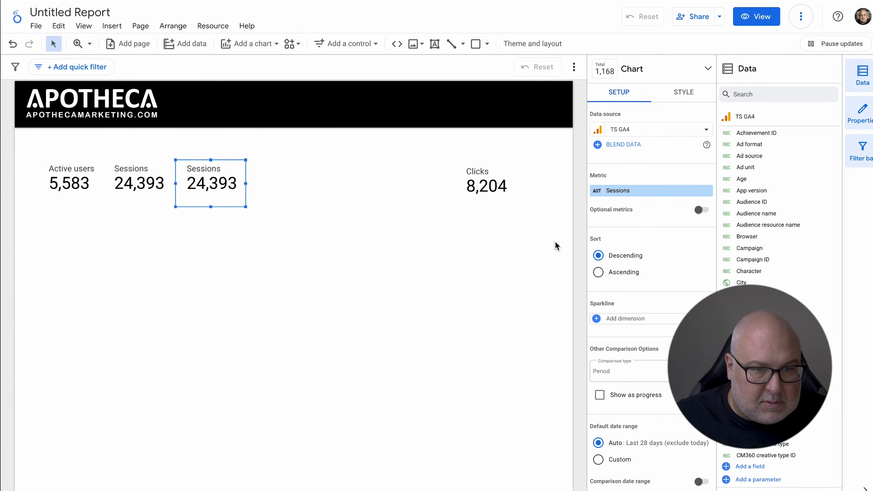
{"action": "left_click", "coordinate": [618, 190]}
{"action": "type", "text": "purchase"}
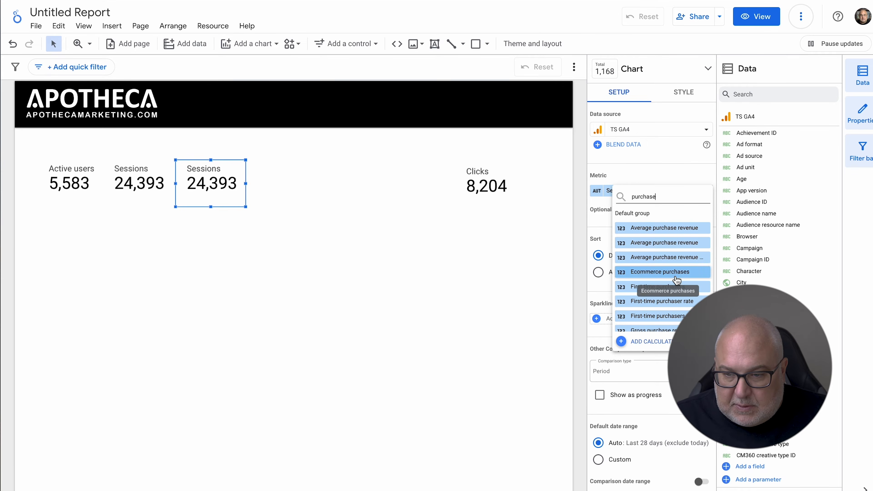
{"action": "scroll", "coordinate": [676, 278], "scroll_direction": "down", "scroll_amount": 4}
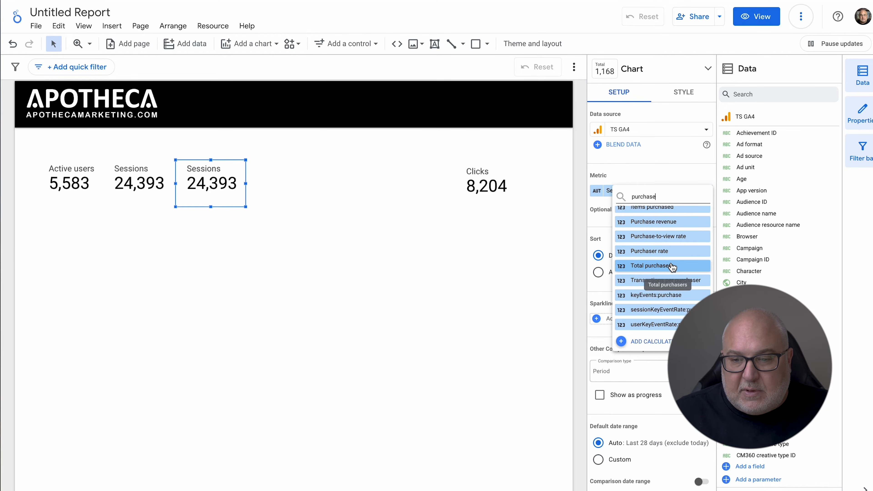
{"action": "left_click", "coordinate": [673, 267]}
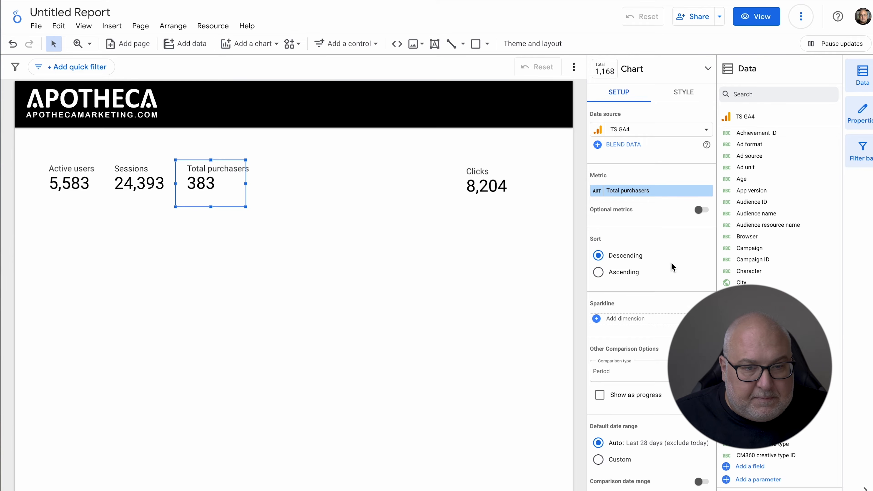
Change the metric of the Total purchasers scorecard to Purchase revenue
{"action": "left_click", "coordinate": [662, 191]}
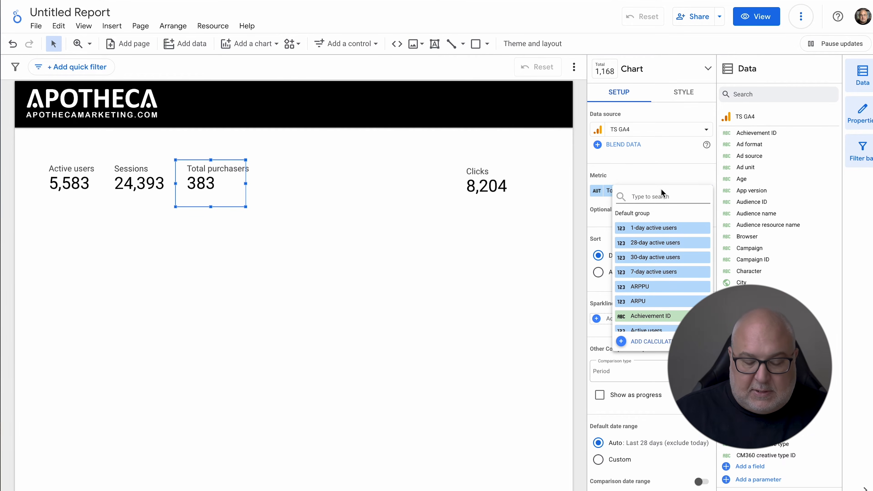
{"action": "type", "text": "purchase"}
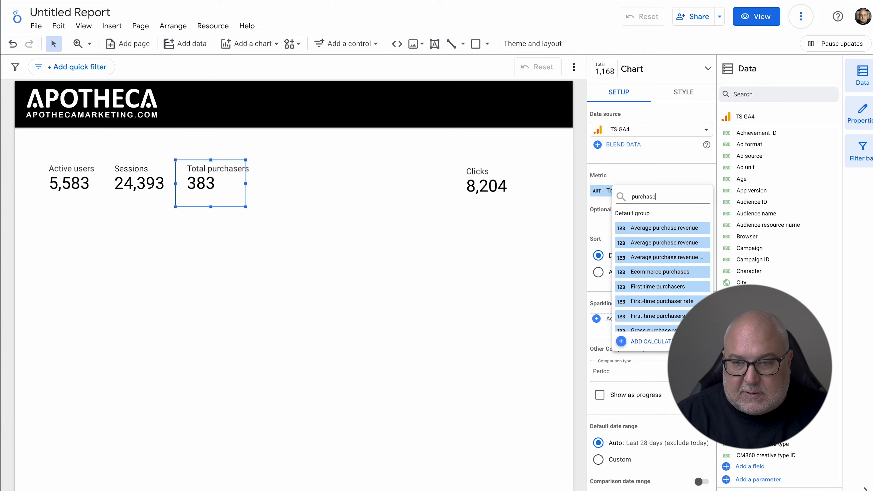
{"action": "scroll", "coordinate": [698, 280], "scroll_direction": "down", "scroll_amount": 5}
{"action": "left_click", "coordinate": [665, 258]}
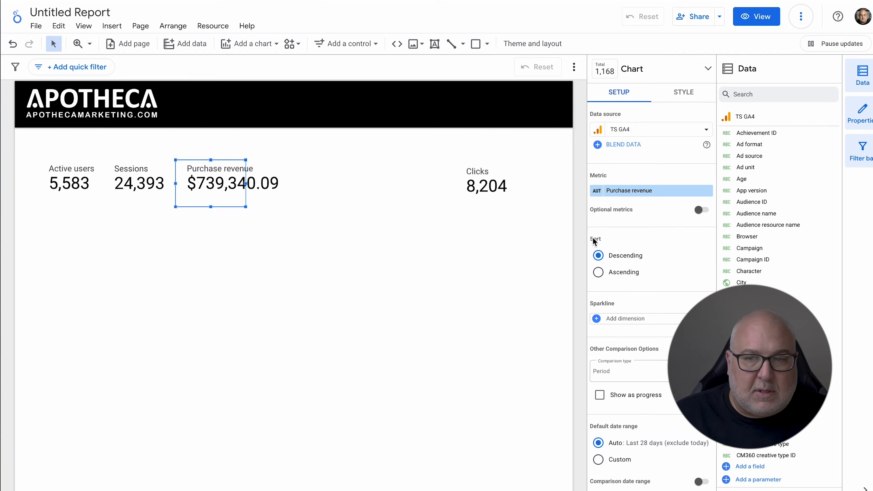
Show the Purchase revenue scorecard in compact numbers, then widen it to fit its value and nudge it slightly left
{"action": "left_click", "coordinate": [684, 93]}
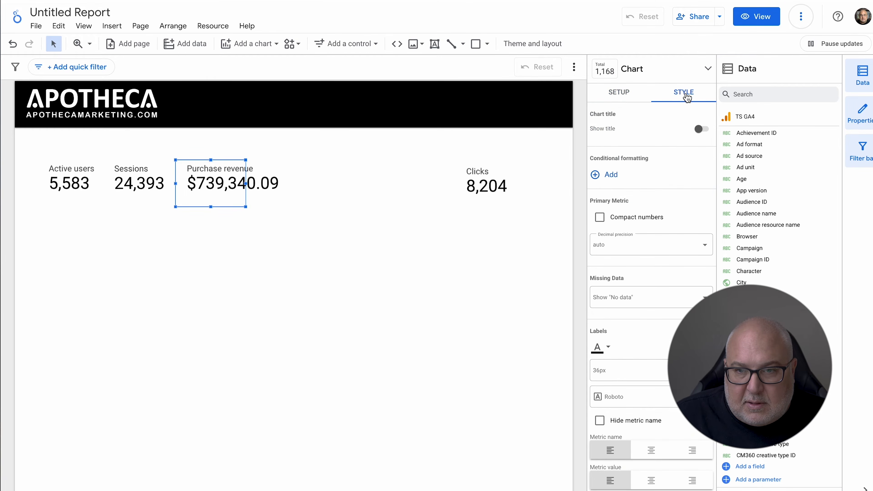
{"action": "left_click", "coordinate": [600, 218]}
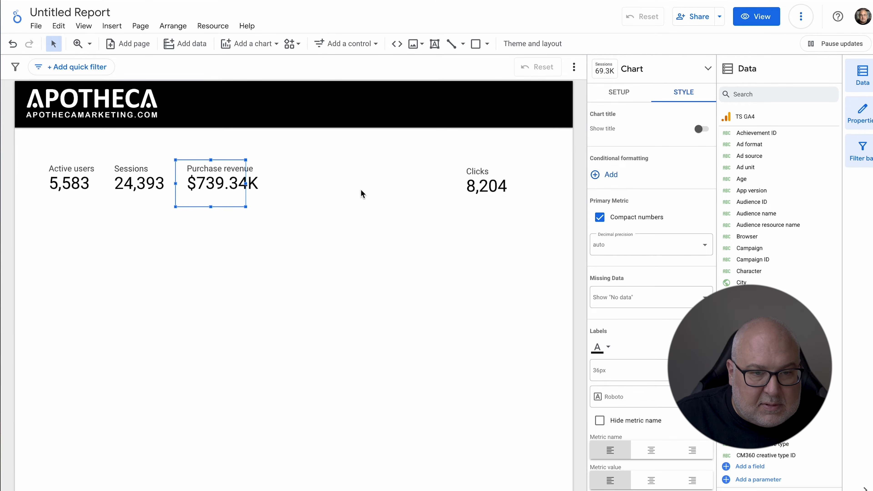
{"action": "left_click_drag", "start_coordinate": [246, 207], "coordinate": [263, 207]}
{"action": "left_click", "coordinate": [283, 424]}
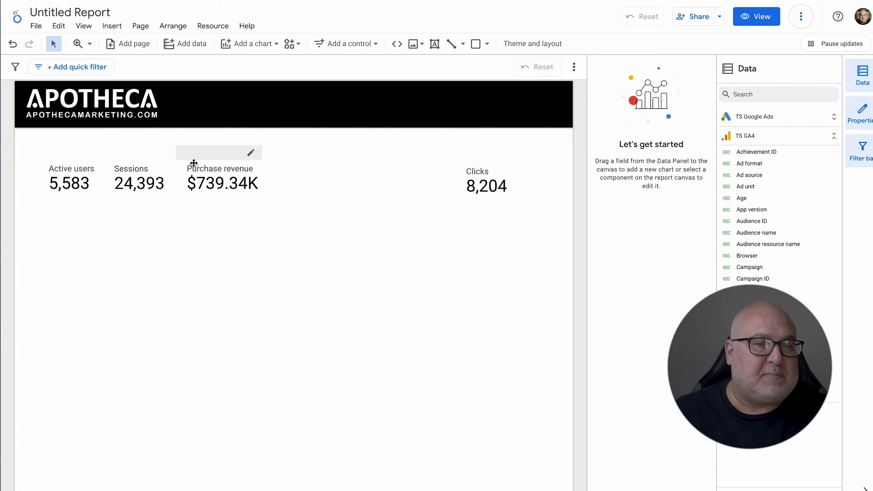
{"action": "left_click_drag", "start_coordinate": [219, 184], "coordinate": [216, 184]}
{"action": "left_click", "coordinate": [246, 264]}
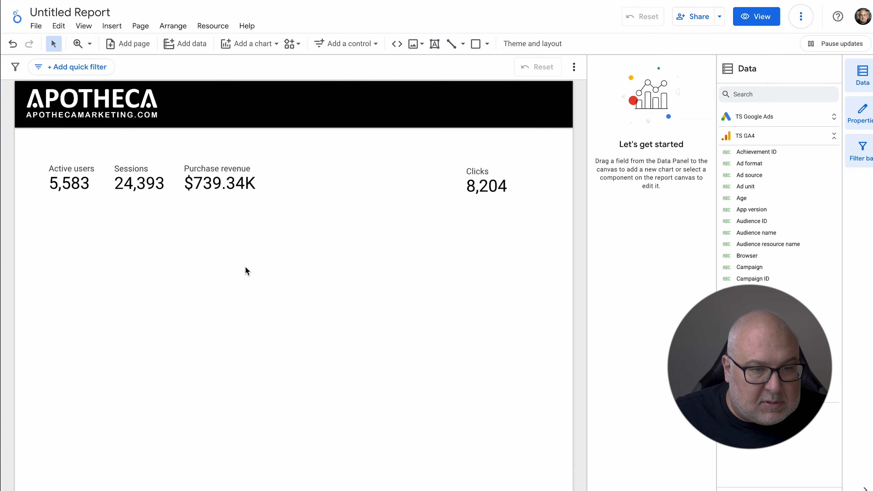
Duplicate the Sessions scorecard below Active users and set the copy's metric to Transactions
{"action": "left_click", "coordinate": [141, 188]}
{"action": "left_click_drag", "start_coordinate": [141, 189], "coordinate": [76, 236]}
{"action": "left_click", "coordinate": [632, 191]}
{"action": "type", "text": "Trams"}
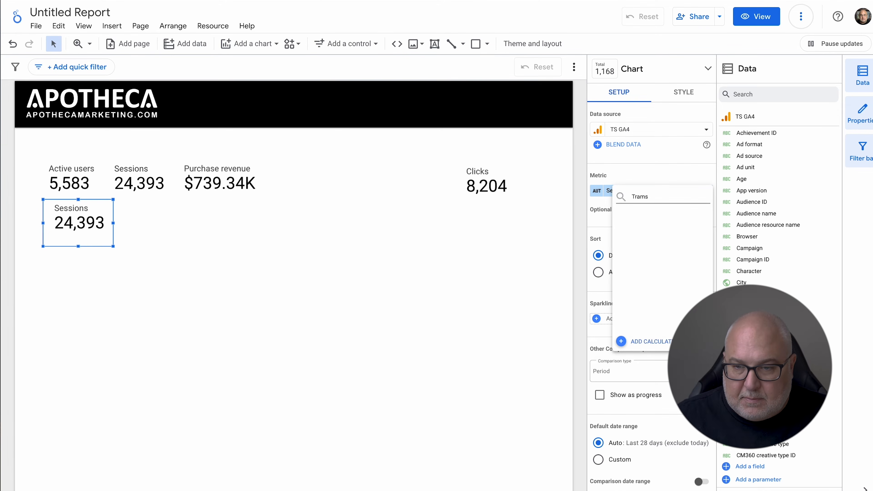
{"action": "key", "text": "BackSpace"}
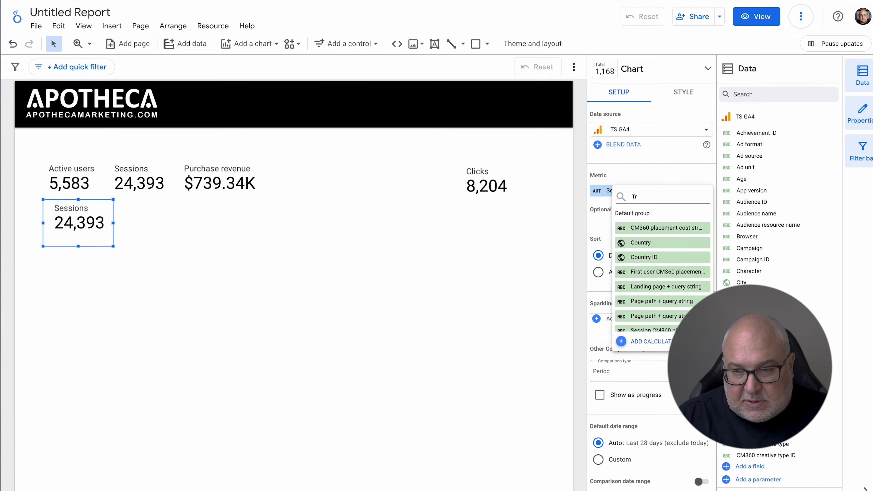
{"action": "type", "text": "ans"}
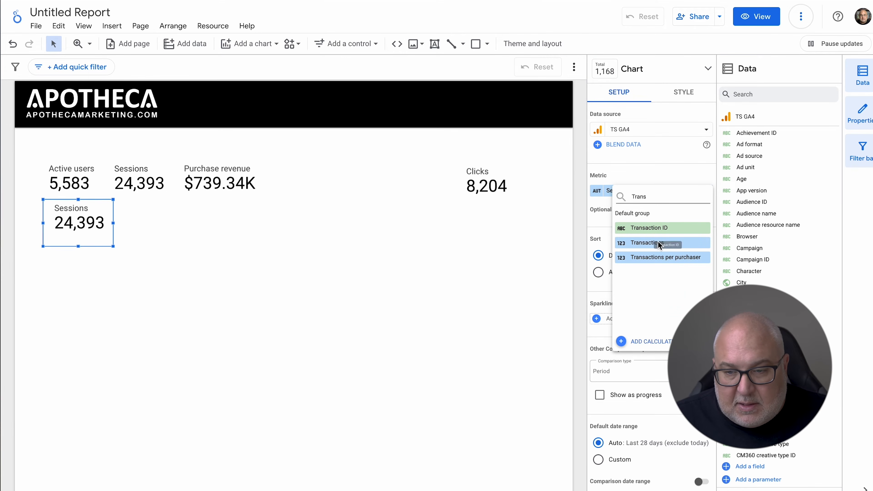
{"action": "left_click", "coordinate": [658, 243]}
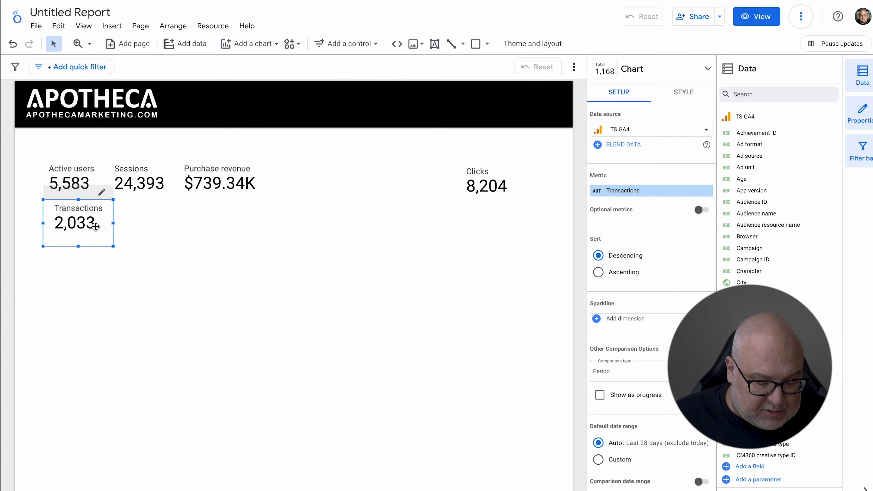
Duplicate the Transactions scorecard and place the copy beside it, below the Sessions scorecard
{"action": "left_click_drag", "start_coordinate": [96, 227], "coordinate": [155, 224]}
{"action": "left_click", "coordinate": [165, 249]}
{"action": "left_click", "coordinate": [193, 251]}
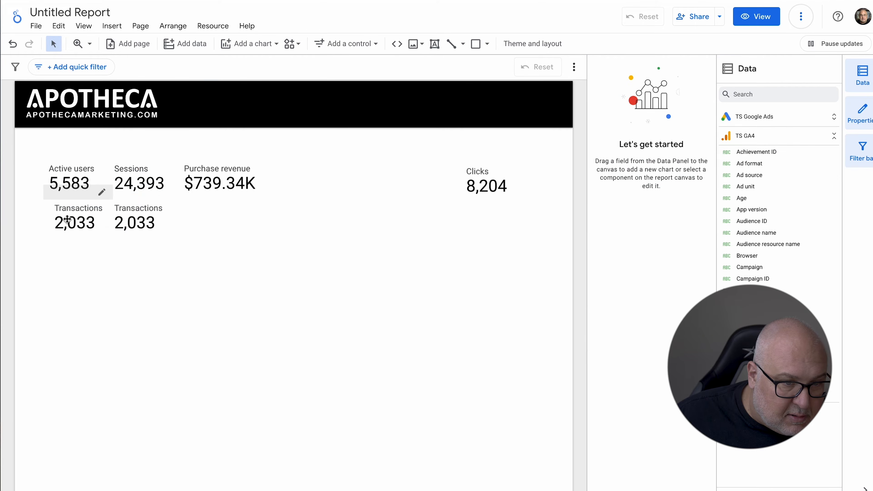
{"action": "left_click", "coordinate": [137, 232]}
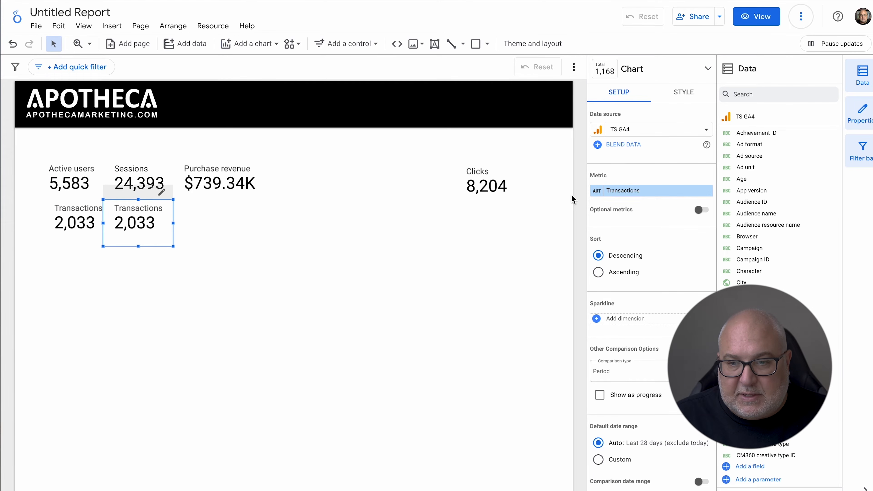
{"action": "left_click", "coordinate": [597, 191]}
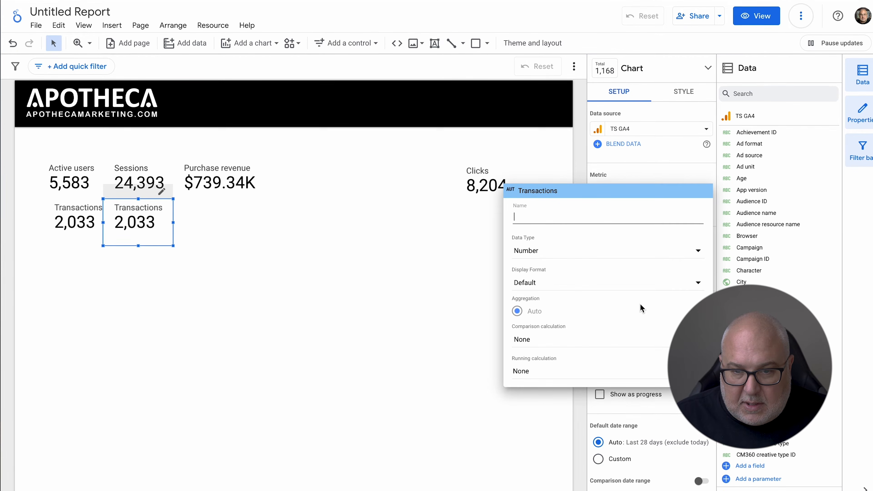
{"action": "left_click", "coordinate": [420, 221]}
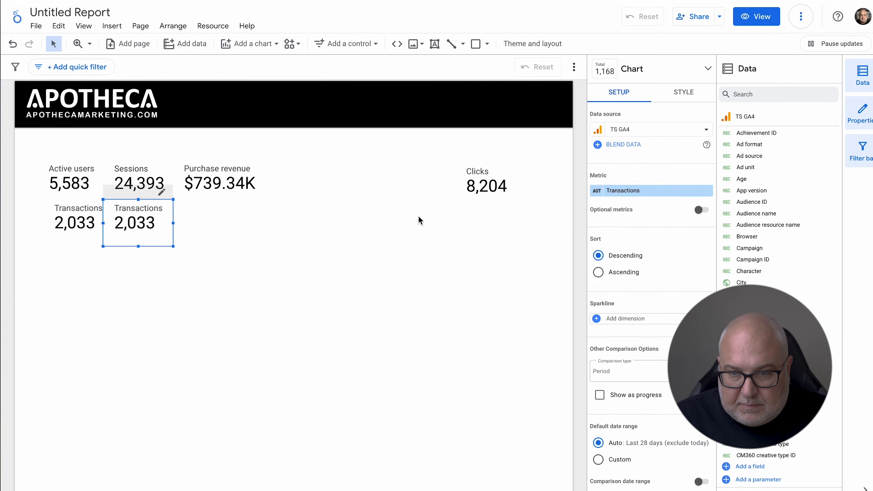
Start a calculated field as the copied Transactions scorecard's metric, name it CVR and set its data type to Percent
{"action": "left_click", "coordinate": [707, 191]}
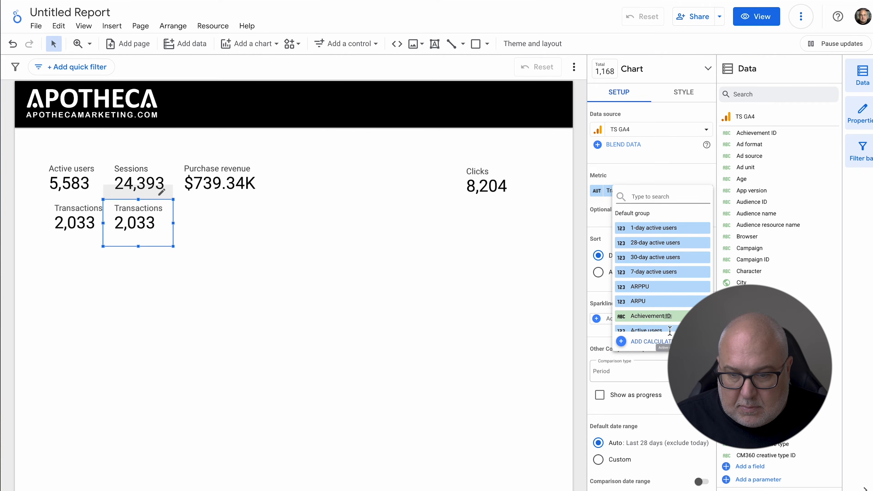
{"action": "left_click", "coordinate": [662, 342]}
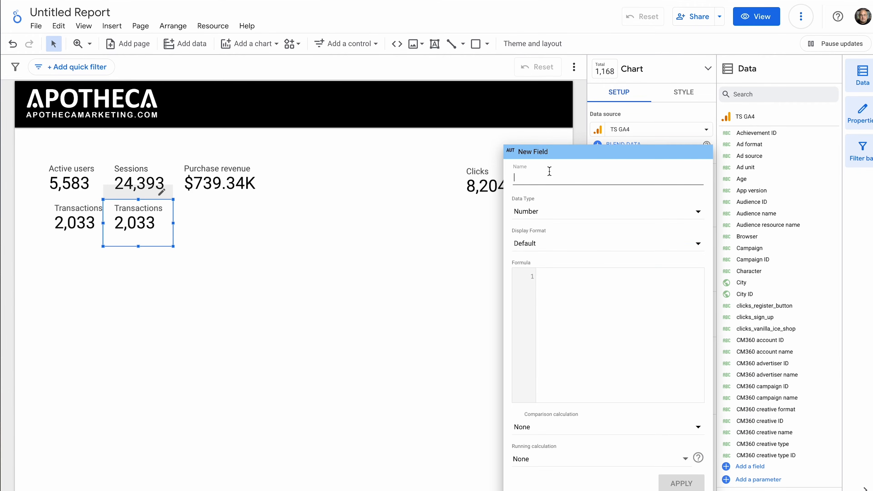
{"action": "type", "text": "CVR"}
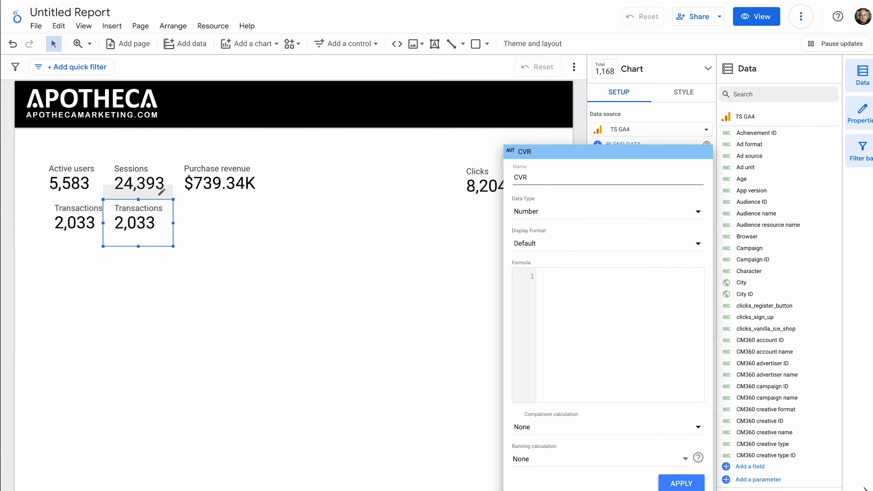
{"action": "left_click", "coordinate": [594, 215]}
{"action": "mouse_move", "coordinate": [595, 220]}
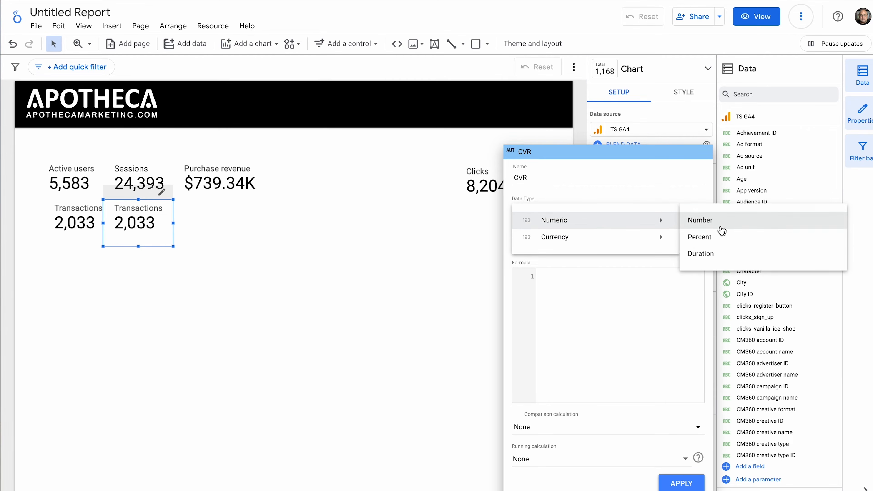
{"action": "left_click", "coordinate": [711, 237]}
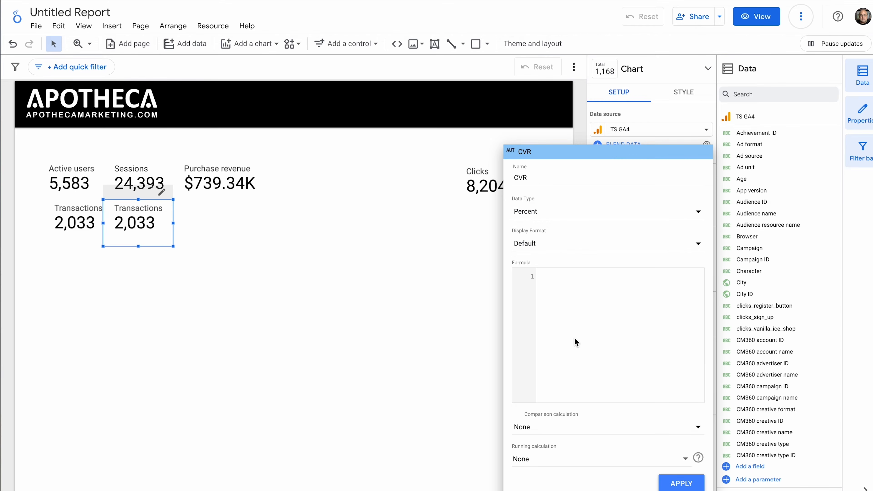
Enter the CVR formula as Transactions / Sessions and apply the calculated field
{"action": "type", "text": "tra"}
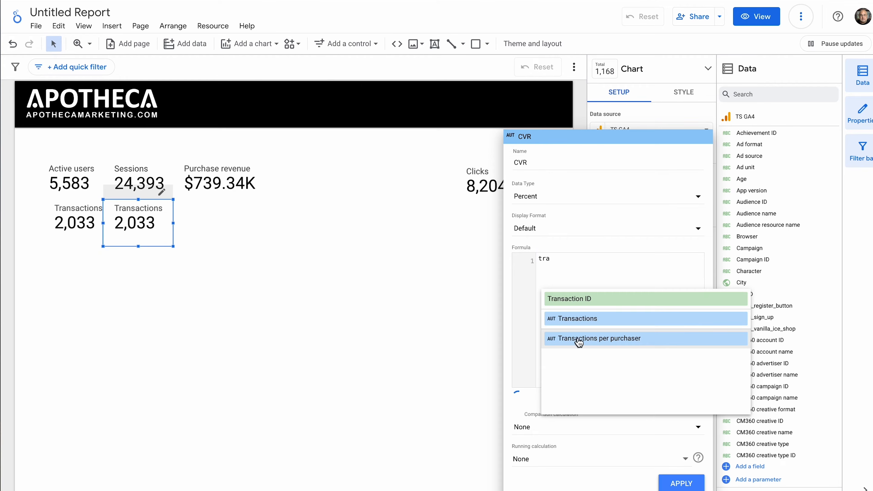
{"action": "left_click", "coordinate": [610, 320]}
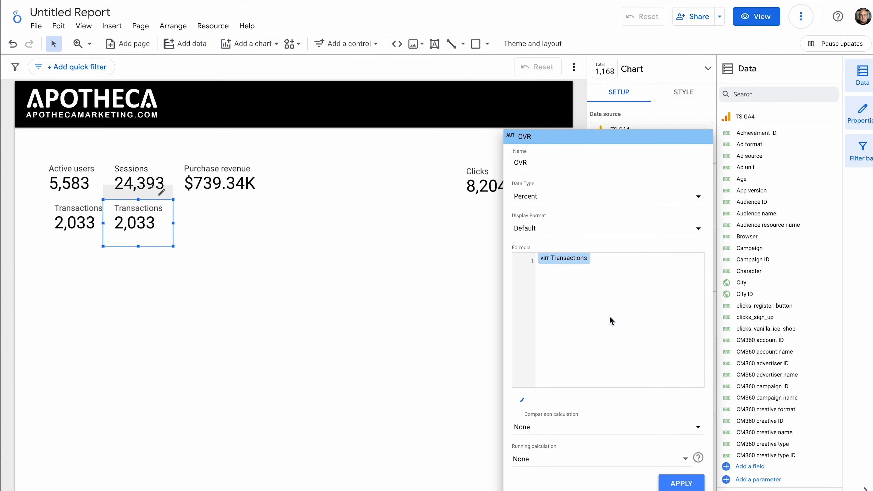
{"action": "type", "text": "/sessio"}
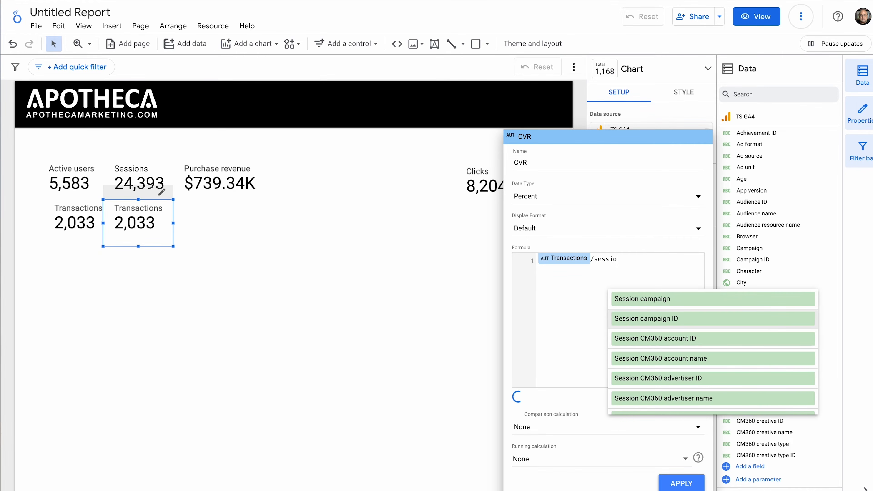
{"action": "type", "text": "ns"}
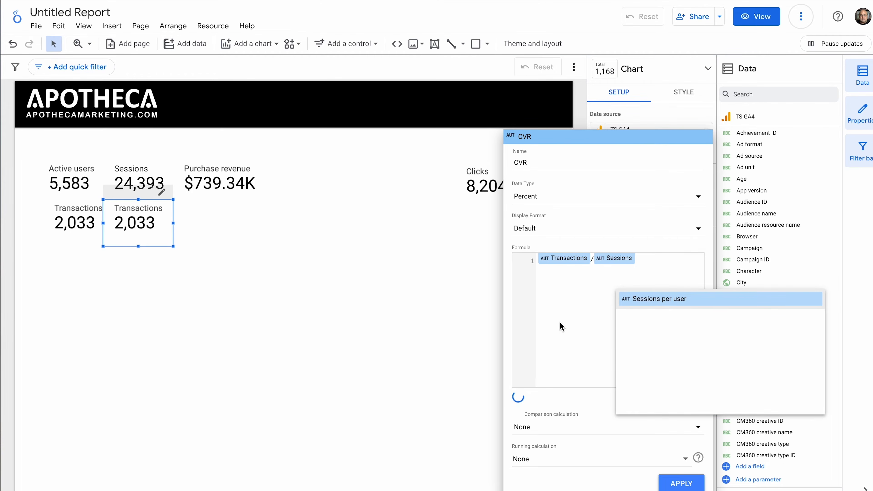
{"action": "left_click", "coordinate": [681, 482]}
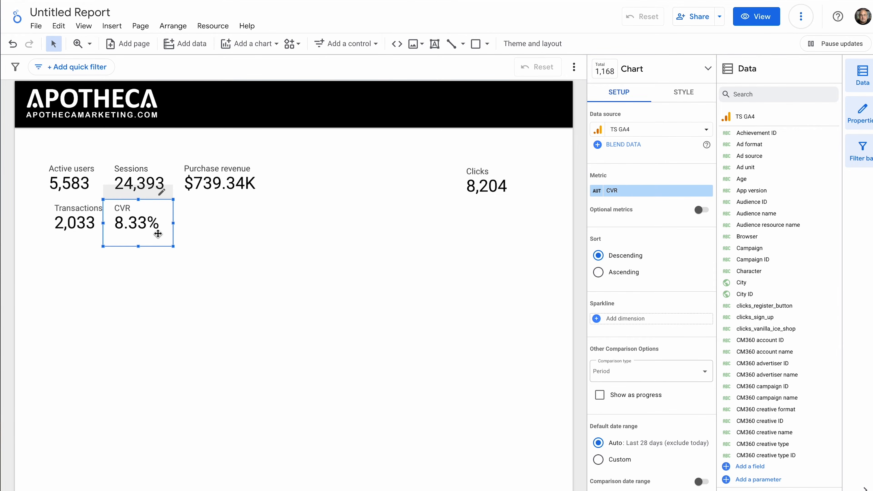
Duplicate the CVR scorecard below Purchase revenue and set the copy's metric to Average purchase revenue
{"action": "left_click_drag", "start_coordinate": [158, 234], "coordinate": [222, 225]}
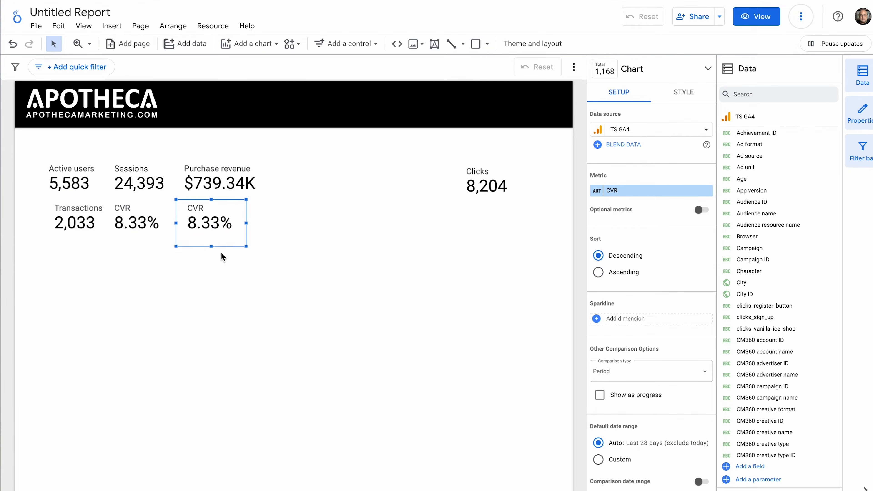
{"action": "left_click", "coordinate": [680, 192]}
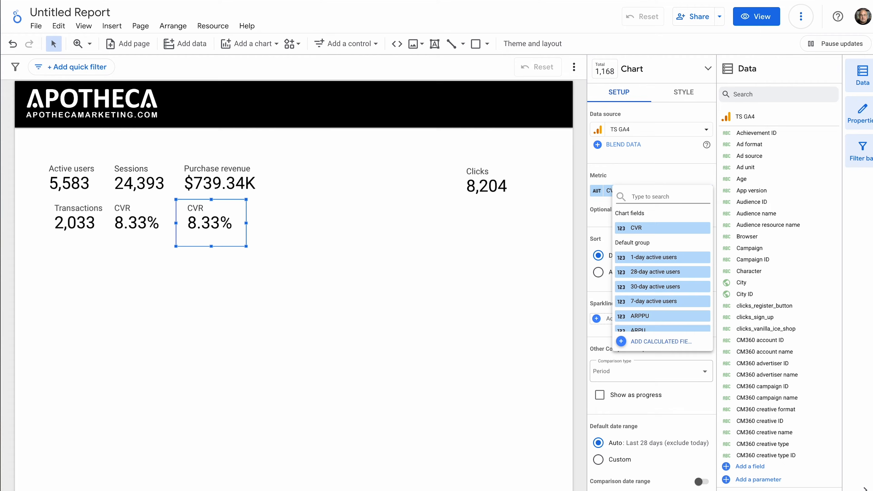
{"action": "type", "text": "aver"}
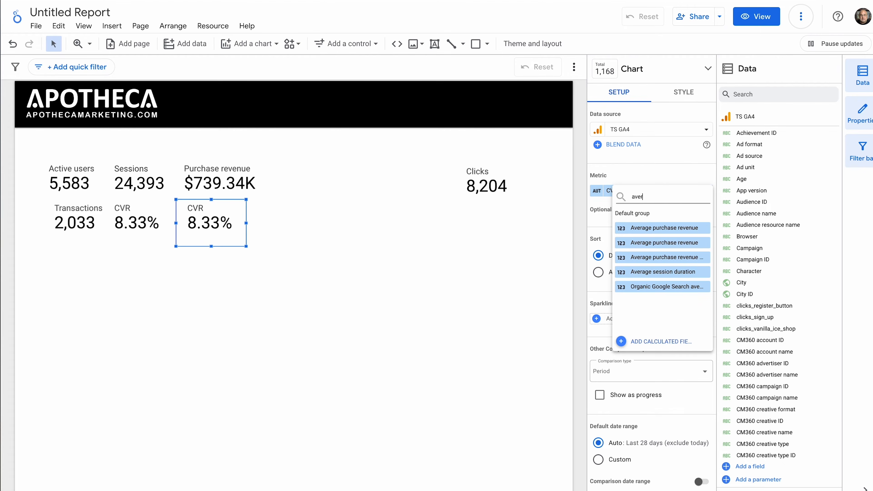
{"action": "left_click", "coordinate": [676, 228]}
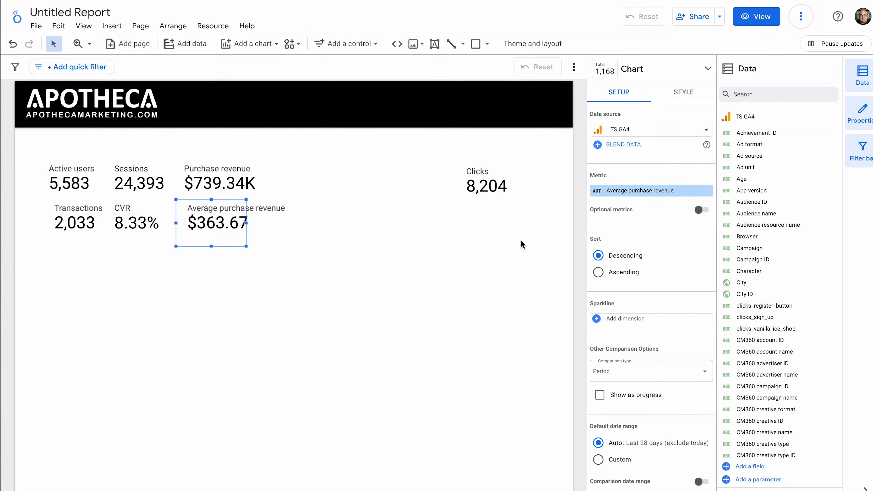
Rename the Average purchase revenue metric on its scorecard to AOV
{"action": "left_click", "coordinate": [597, 192]}
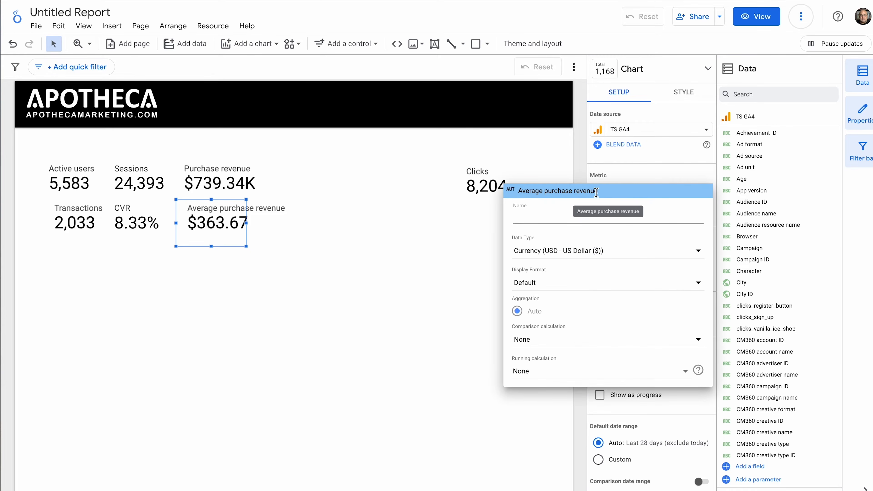
{"action": "type", "text": "AOV"}
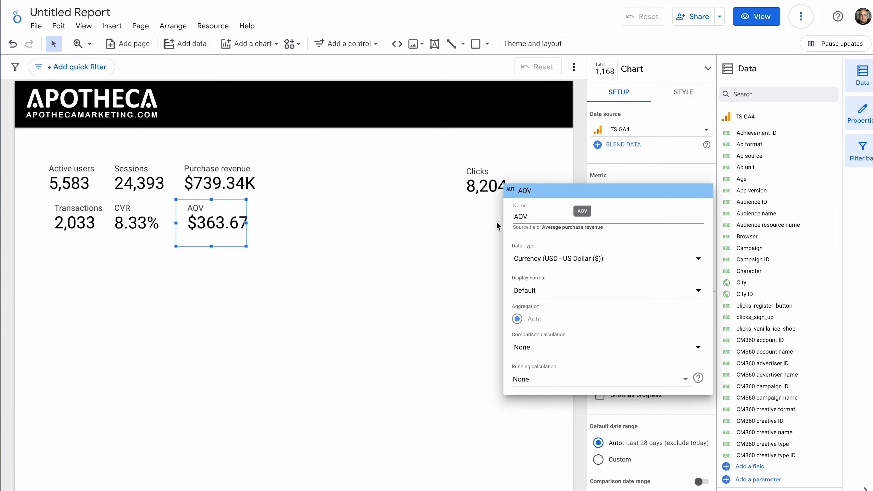
{"action": "left_click", "coordinate": [479, 230]}
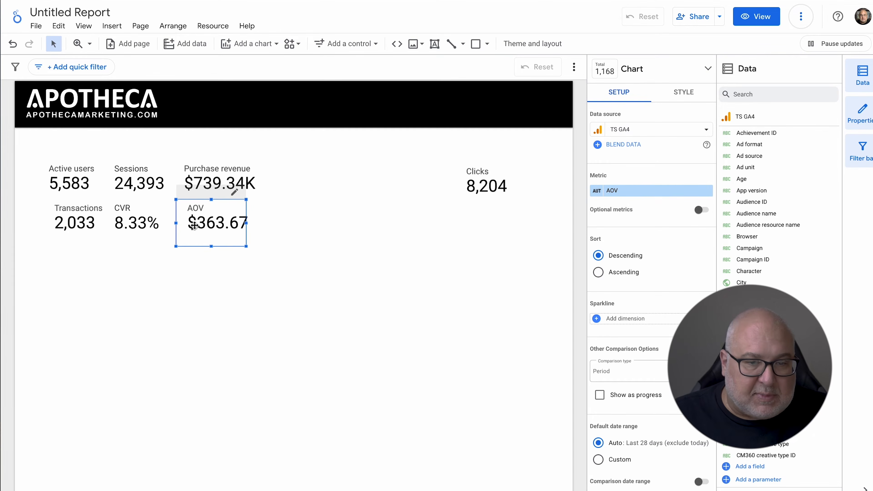
Nudge the Transactions scorecard slightly left to line it up under Active users
{"action": "left_click", "coordinate": [179, 297]}
{"action": "left_click_drag", "start_coordinate": [73, 221], "coordinate": [70, 221]}
{"action": "left_click", "coordinate": [365, 198]}
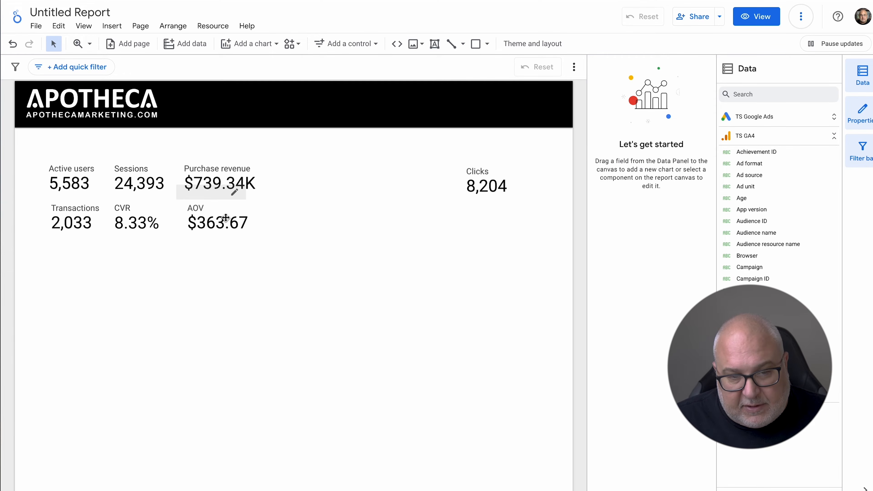
Duplicate the Clicks scorecard and place the copy in the top row, between Purchase revenue and the original
{"action": "left_click", "coordinate": [491, 175]}
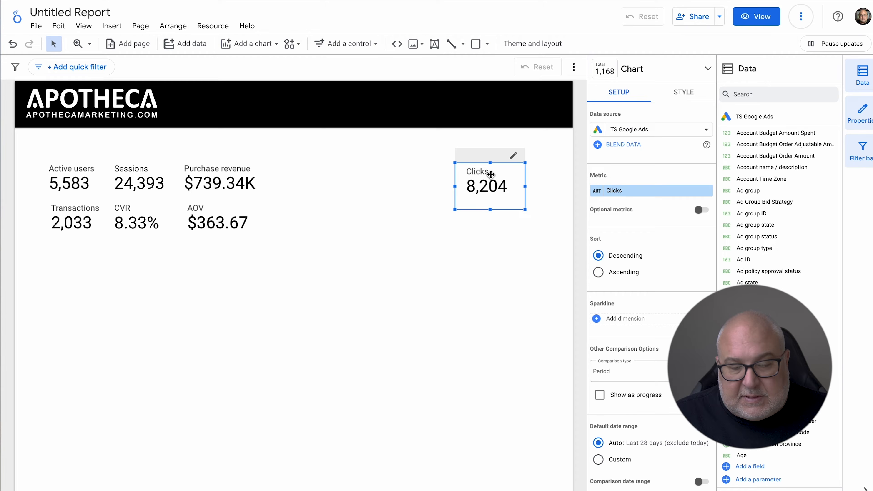
{"action": "key", "text": "super+v"}
{"action": "left_click_drag", "start_coordinate": [490, 201], "coordinate": [336, 189]}
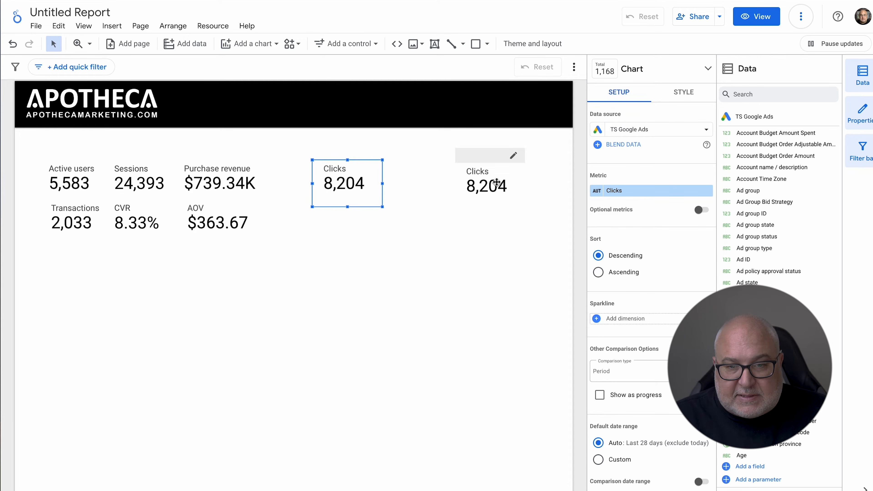
Nudge the duplicated Clicks scorecard in the top row slightly right and set its metric to Cost
{"action": "left_click_drag", "start_coordinate": [369, 180], "coordinate": [366, 179]}
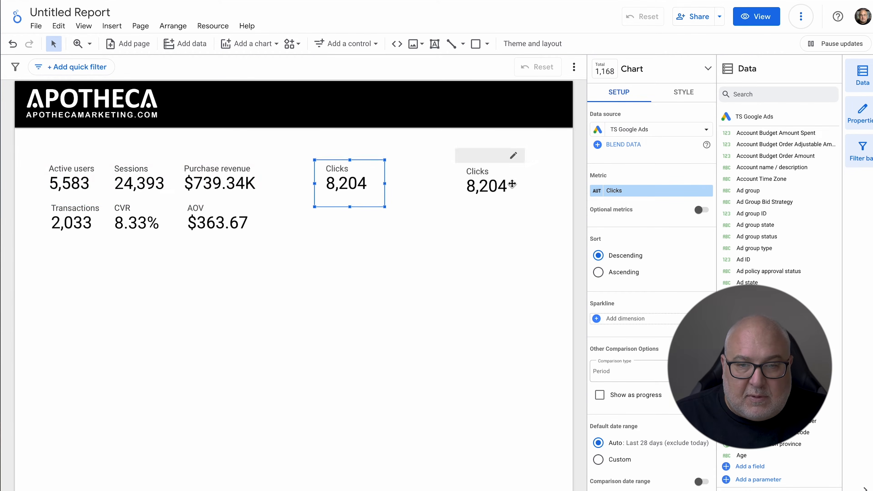
{"action": "left_click", "coordinate": [633, 191]}
{"action": "type", "text": "Cost"}
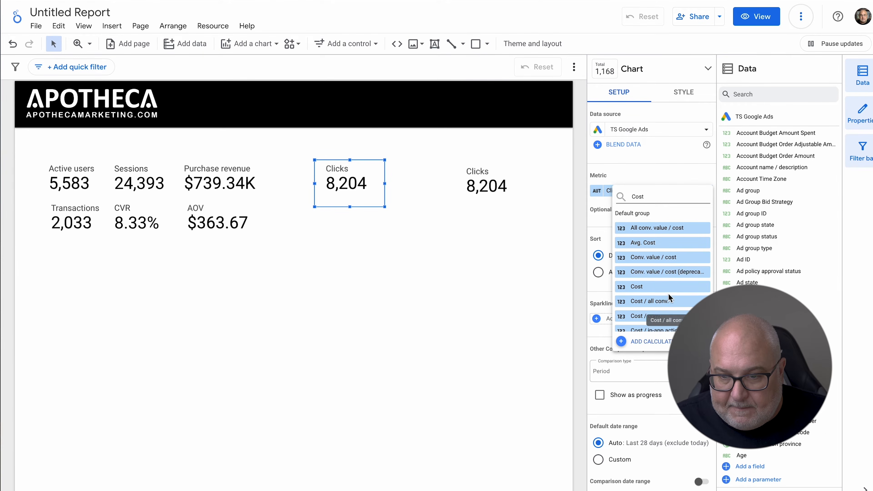
{"action": "left_click", "coordinate": [664, 288]}
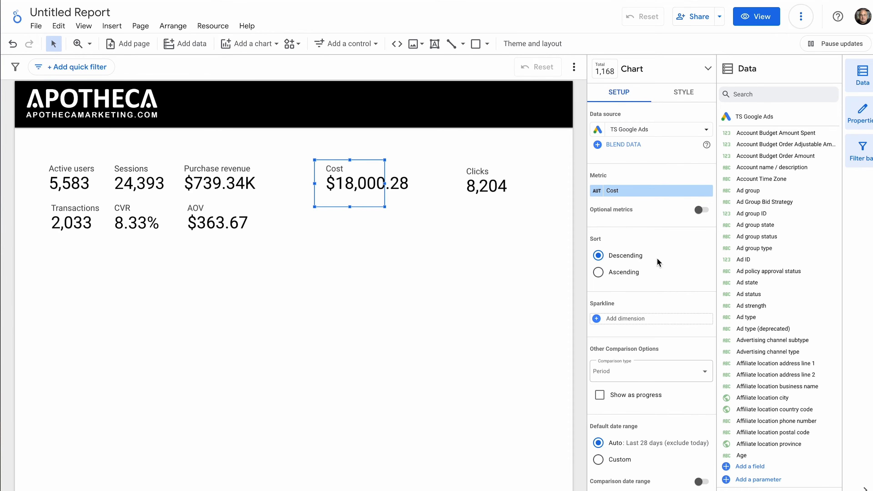
Show the Cost scorecard's value as a compact number and move the Clicks scorecard beside it in the top row
{"action": "left_click", "coordinate": [678, 99]}
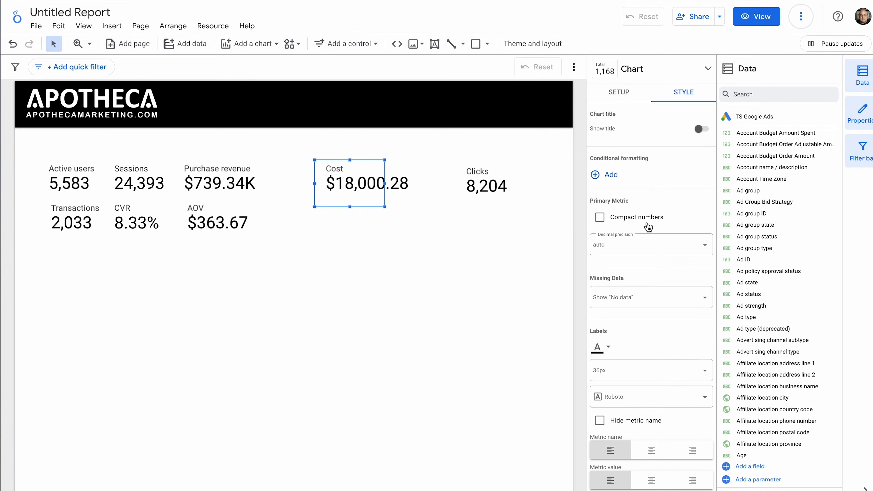
{"action": "left_click", "coordinate": [600, 220]}
{"action": "mouse_move", "coordinate": [388, 208]}
{"action": "left_mouse_down"}
{"action": "mouse_move", "coordinate": [386, 198]}
{"action": "mouse_move", "coordinate": [392, 207]}
{"action": "left_mouse_up"}
{"action": "left_click_drag", "start_coordinate": [476, 175], "coordinate": [420, 174]}
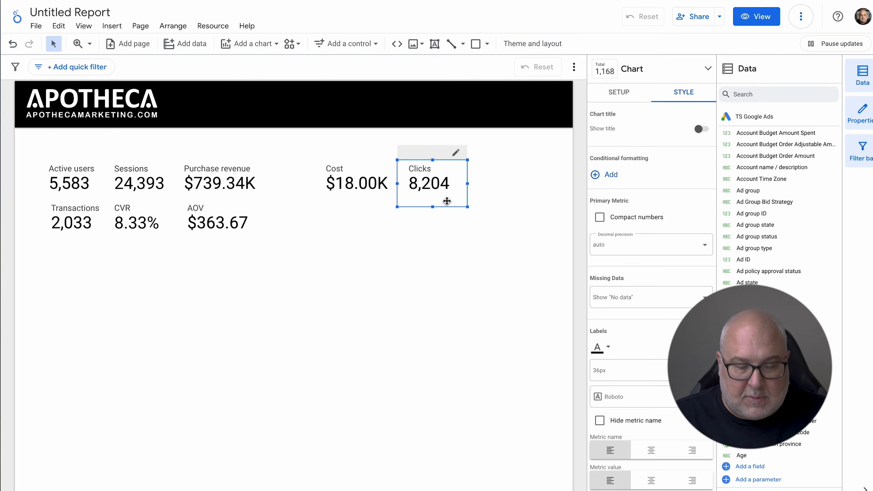
Duplicate the Clicks scorecard to its right in the top row and set the copy's metric to Avg. CPC
{"action": "key", "text": "super+v"}
{"action": "left_click_drag", "start_coordinate": [453, 200], "coordinate": [519, 184]}
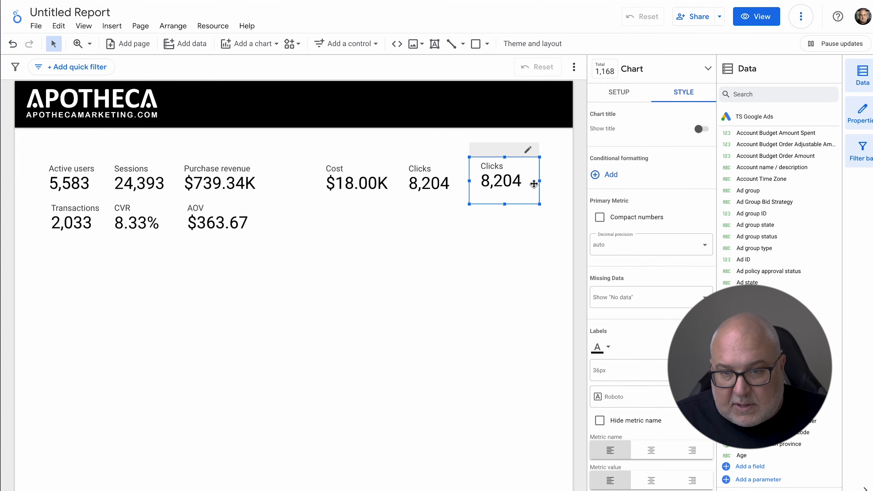
{"action": "left_click", "coordinate": [607, 92]}
{"action": "left_click", "coordinate": [629, 191]}
{"action": "type", "text": "cpc"}
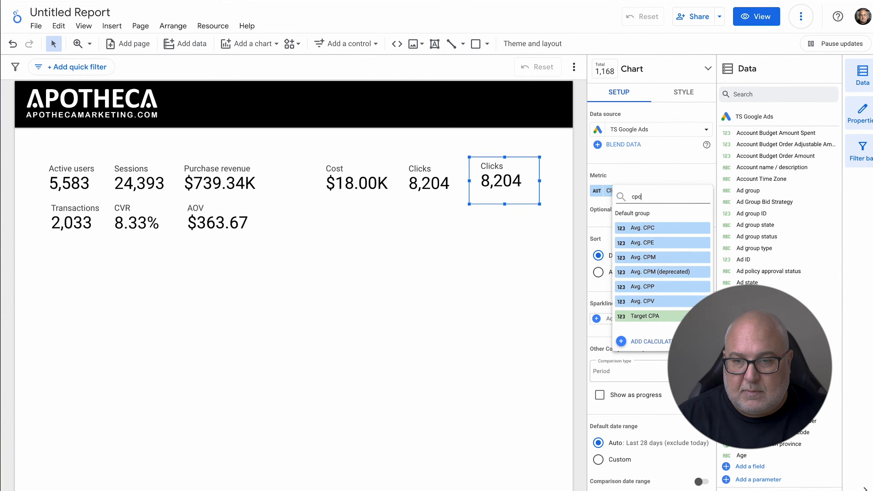
{"action": "left_click", "coordinate": [650, 227]}
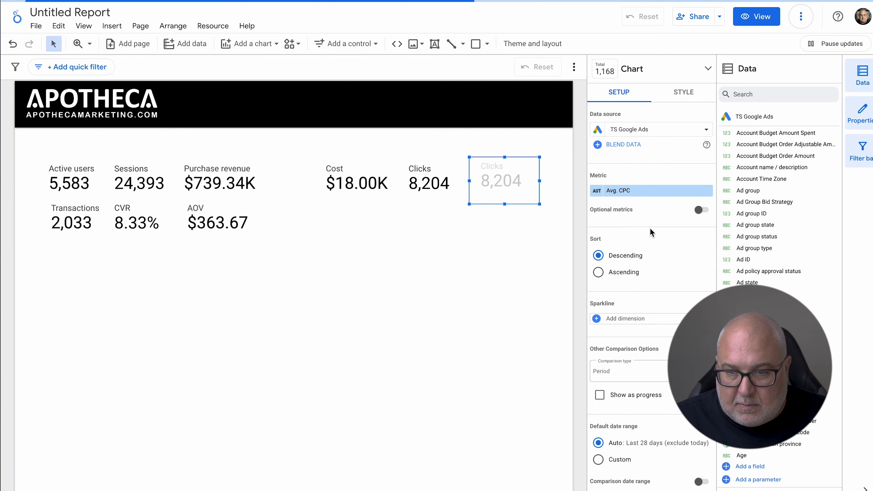
Duplicate the Avg. CPC scorecard, place the copy below Cost and set its metric to Impressions
{"action": "left_click_drag", "start_coordinate": [497, 191], "coordinate": [343, 234]}
{"action": "left_click", "coordinate": [638, 191]}
{"action": "type", "text": "o,[r"}
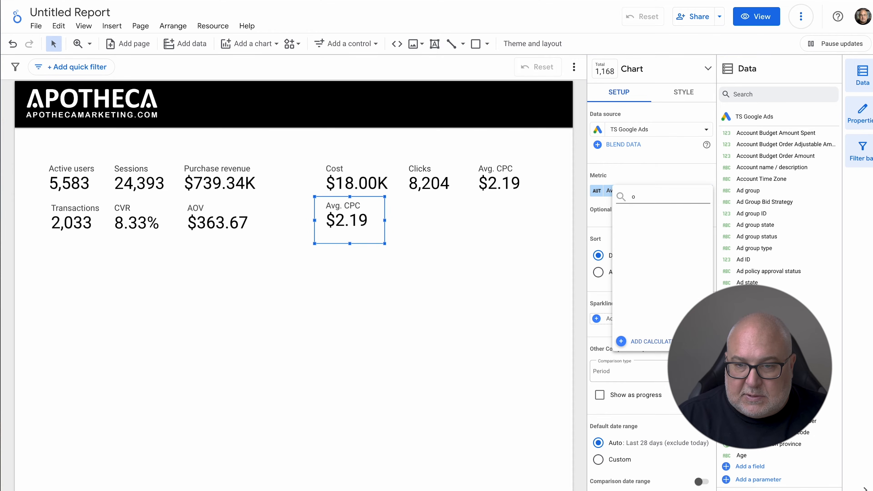
{"action": "key", "text": "BackSpace"}
{"action": "type", "text": "impressoins"}
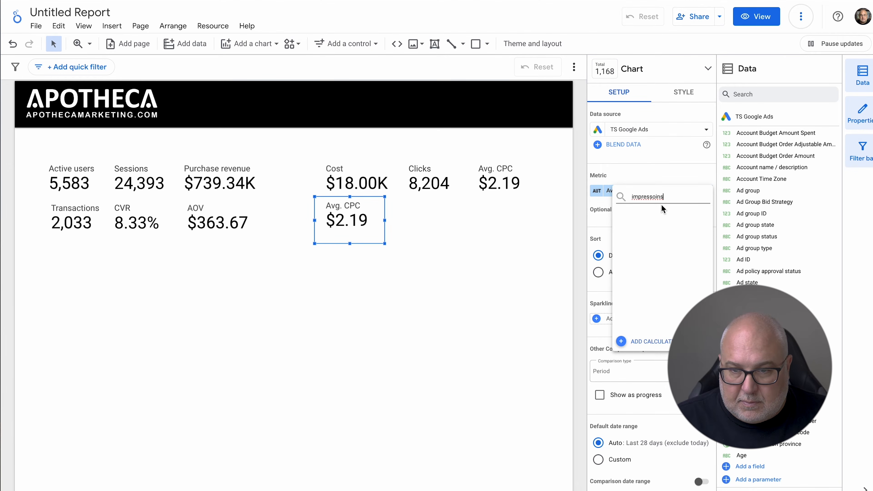
{"action": "key", "text": "BackSpace"}
{"action": "key", "text": "BackSpace"}
{"action": "key", "text": "BackSpace"}
{"action": "key", "text": "BackSpace"}
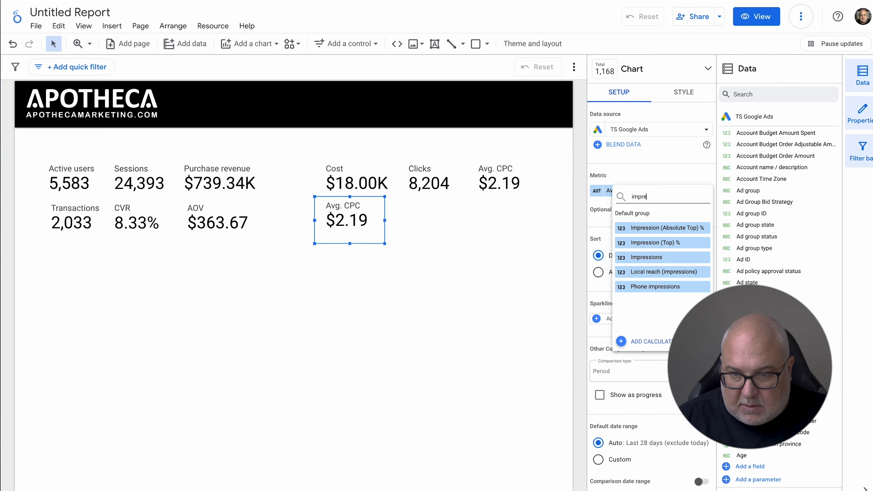
{"action": "left_click", "coordinate": [665, 258]}
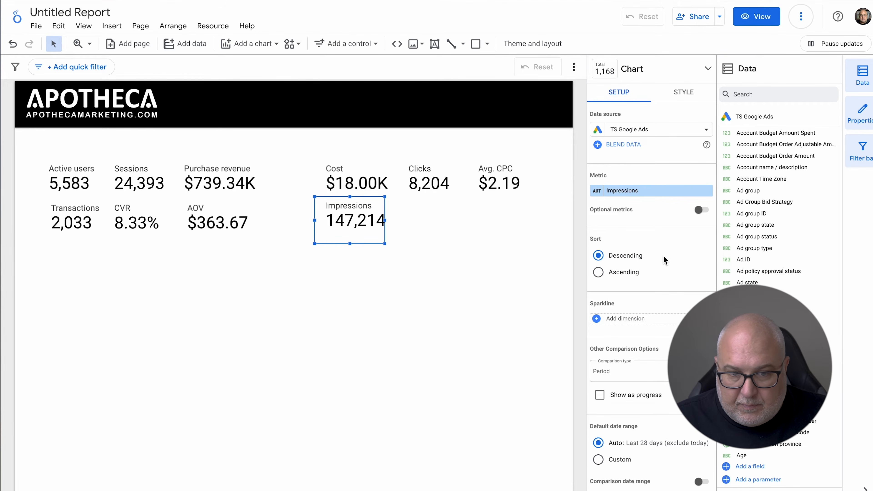
{"action": "left_click", "coordinate": [485, 281]}
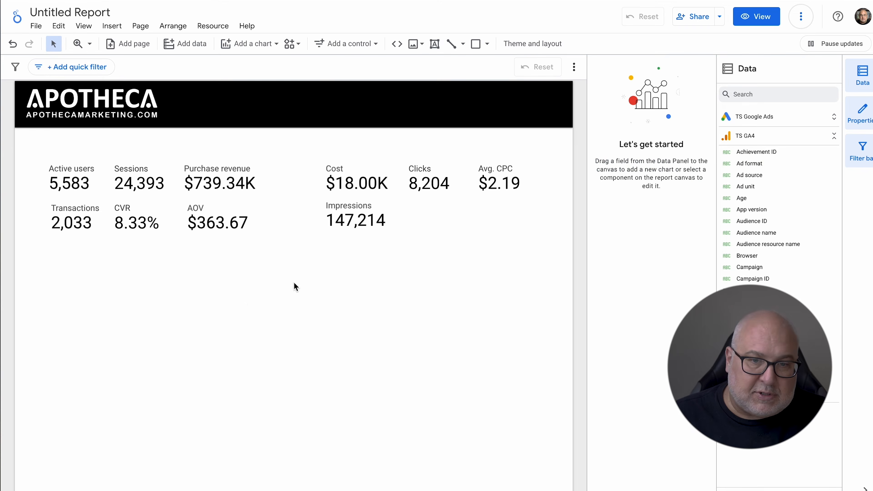
Duplicate the Impressions scorecard below Clicks and set the copy's metric to CTR
{"action": "left_click", "coordinate": [381, 222]}
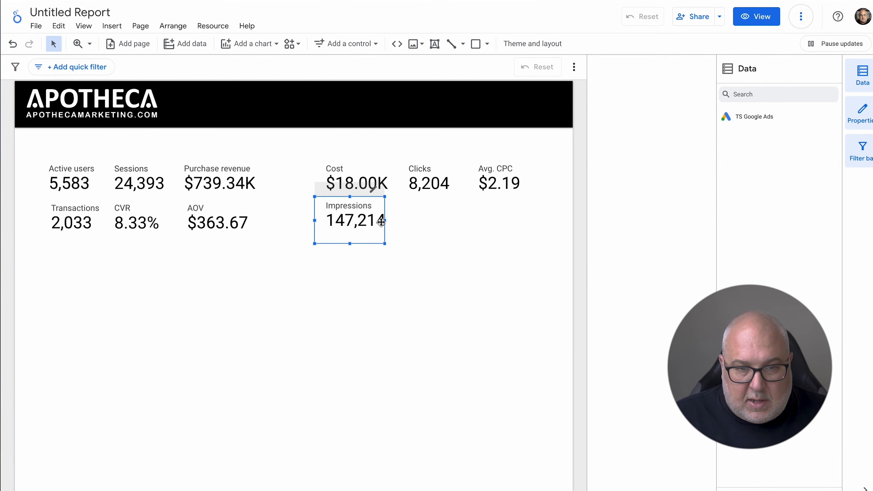
{"action": "key", "text": "ctrl+d"}
{"action": "left_click_drag", "start_coordinate": [381, 222], "coordinate": [461, 224]}
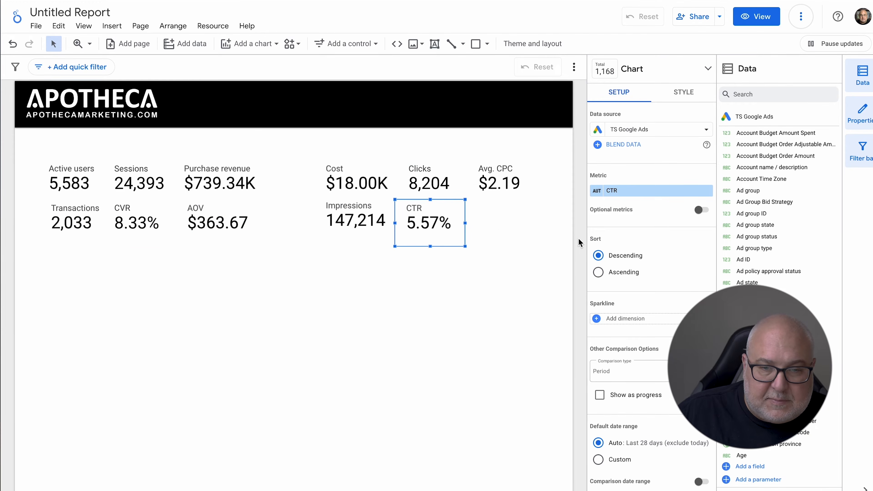
{"action": "left_click", "coordinate": [511, 241]}
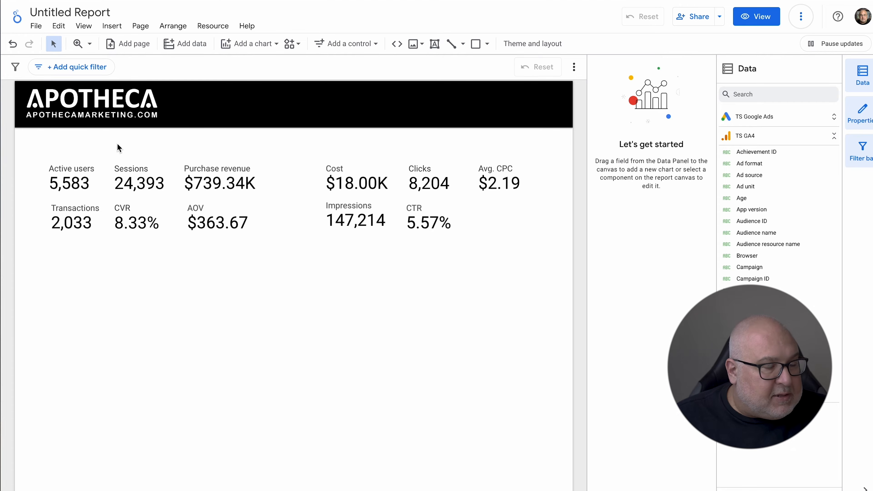
Add a time series chart below the Transactions, CVR and AOV scorecards and resize it wider and flatter
{"action": "left_click", "coordinate": [246, 47]}
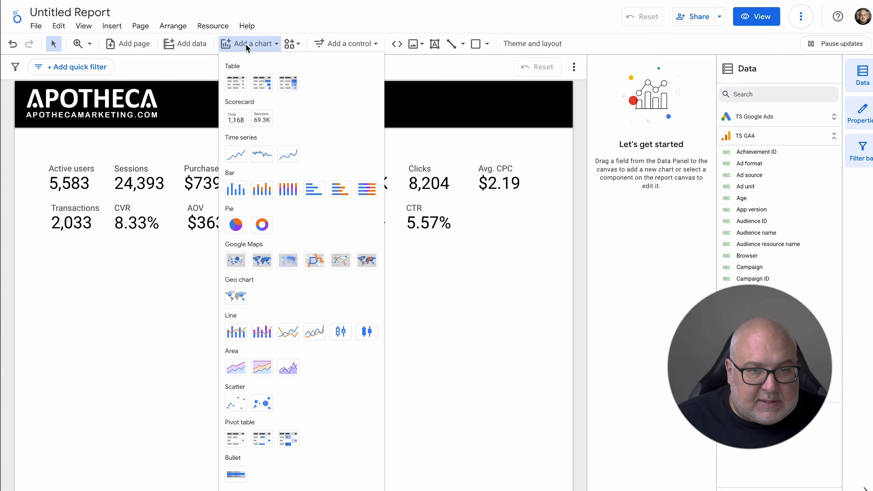
{"action": "left_click", "coordinate": [234, 155]}
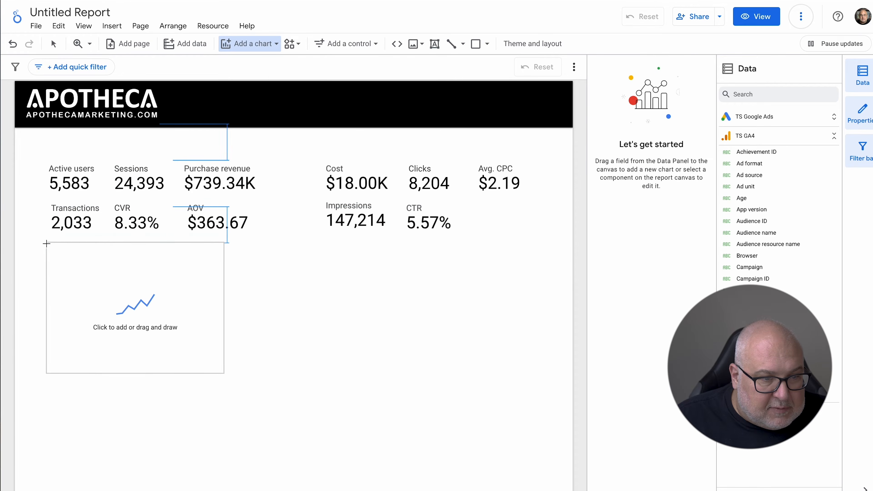
{"action": "left_click", "coordinate": [45, 243]}
{"action": "left_click_drag", "start_coordinate": [233, 382], "coordinate": [275, 319]}
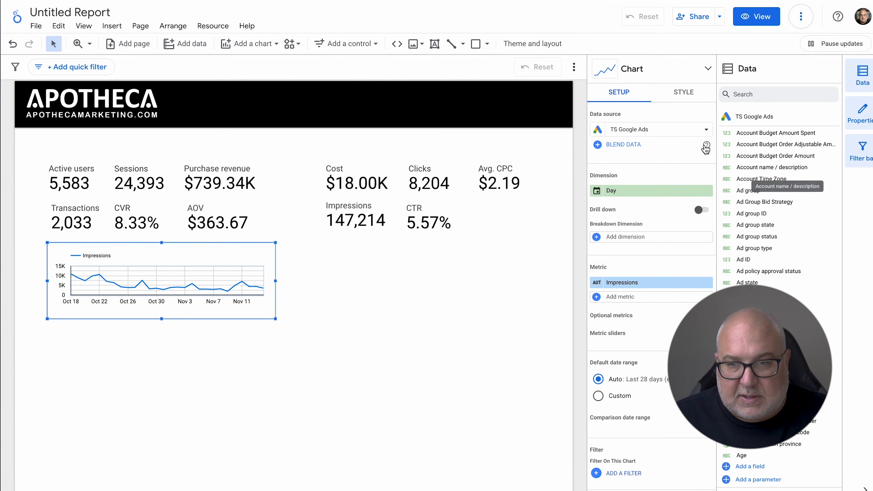
Switch the time series chart's data source to TS GA4
{"action": "left_click", "coordinate": [698, 129]}
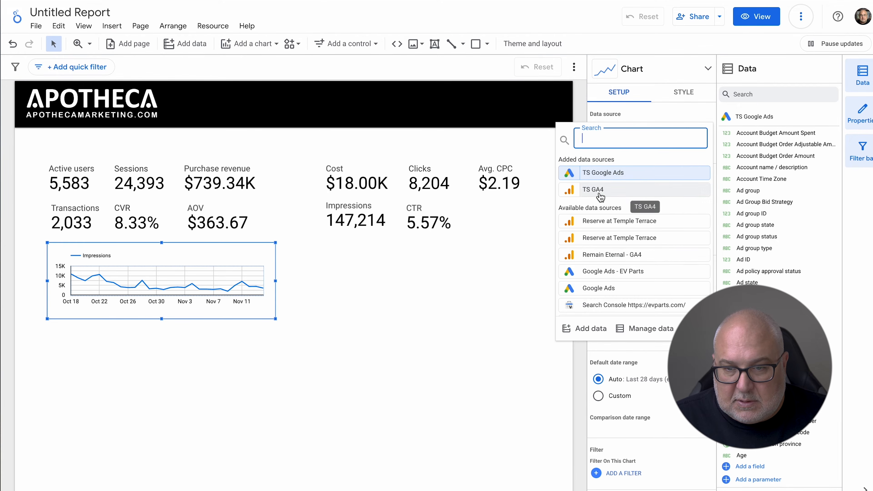
{"action": "left_click", "coordinate": [635, 190]}
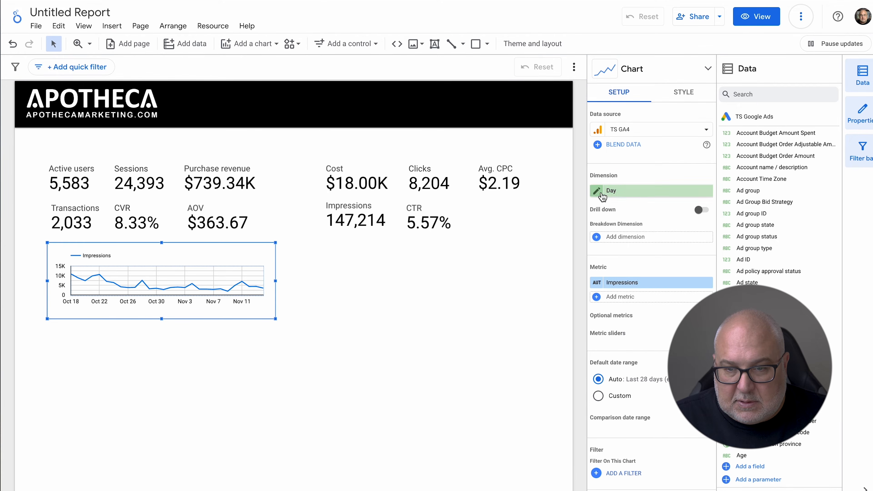
{"action": "left_click", "coordinate": [648, 192]}
{"action": "left_click", "coordinate": [649, 176]}
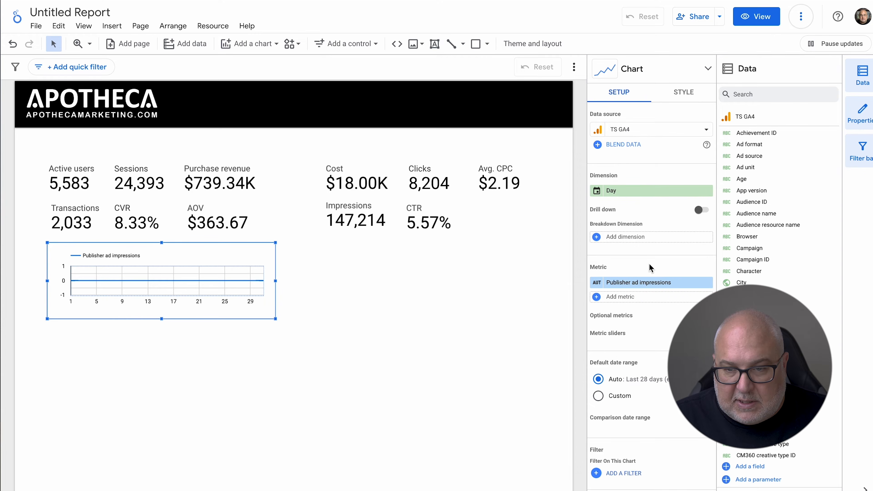
Set the time series chart's metric to Purchase revenue
{"action": "left_click", "coordinate": [645, 285]}
{"action": "type", "text": "re"}
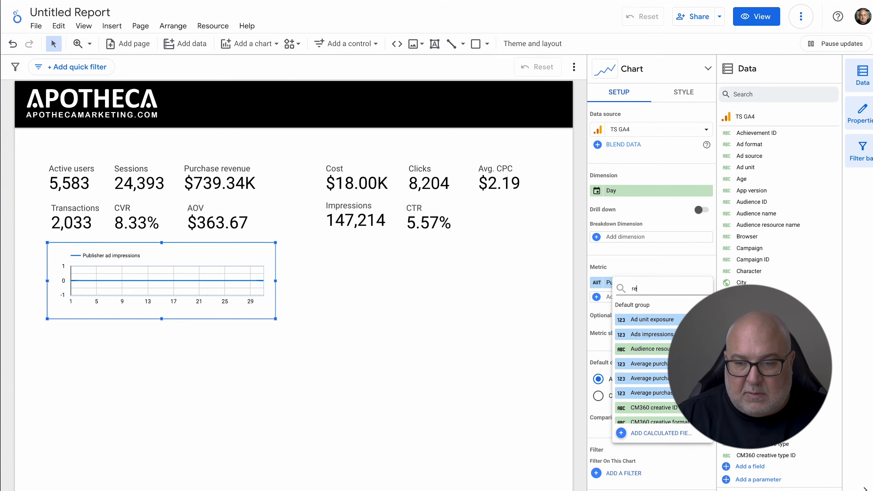
{"action": "type", "text": "ve"}
{"action": "key", "text": "BackSpace"}
{"action": "key", "text": "BackSpace"}
{"action": "key", "text": "BackSpace"}
{"action": "key", "text": "BackSpace"}
{"action": "type", "text": "p"}
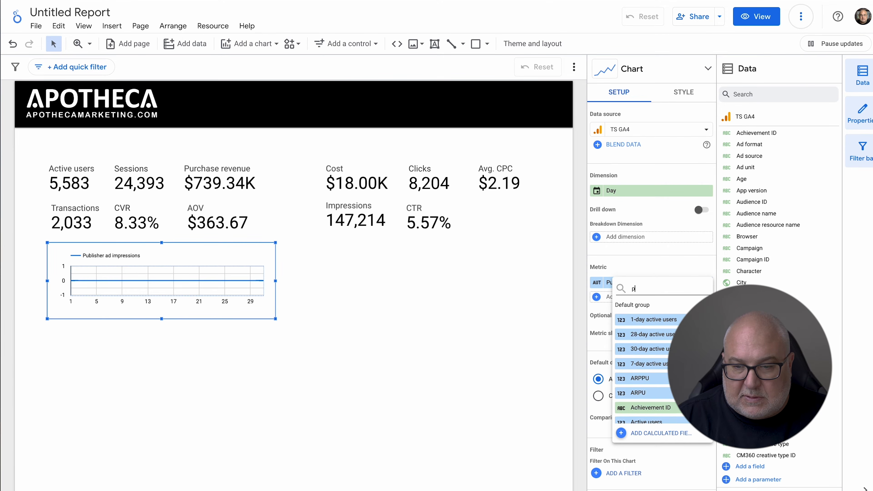
{"action": "left_click", "coordinate": [650, 379]}
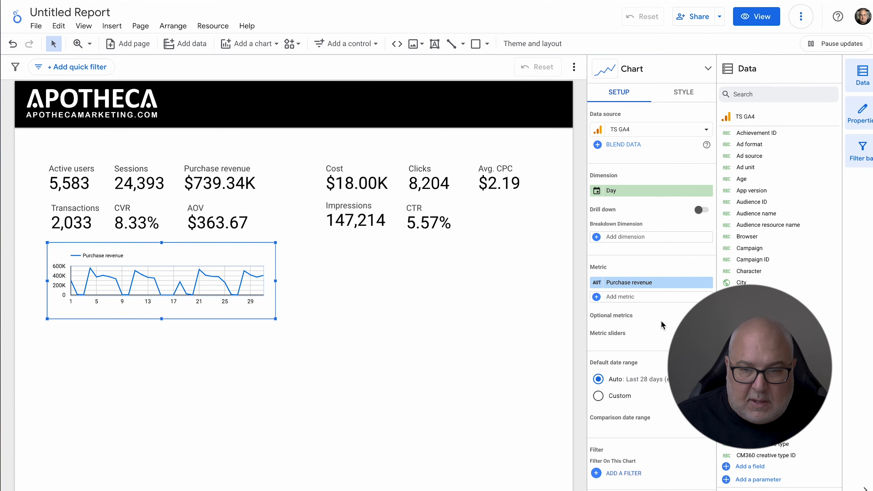
Switch the time series chart's default date range to Custom and look through the preset ranges
{"action": "scroll", "coordinate": [662, 323], "scroll_direction": "down", "scroll_amount": 2}
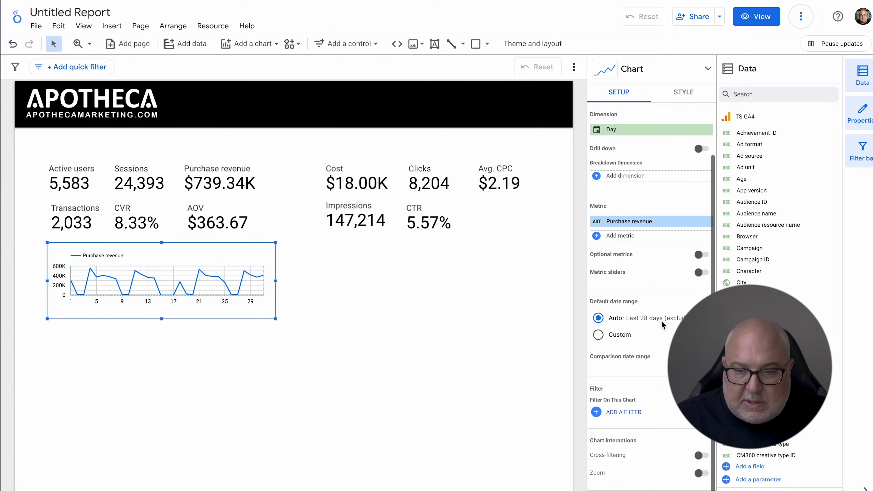
{"action": "left_click", "coordinate": [621, 329]}
{"action": "left_click", "coordinate": [666, 350]}
{"action": "left_click", "coordinate": [661, 176]}
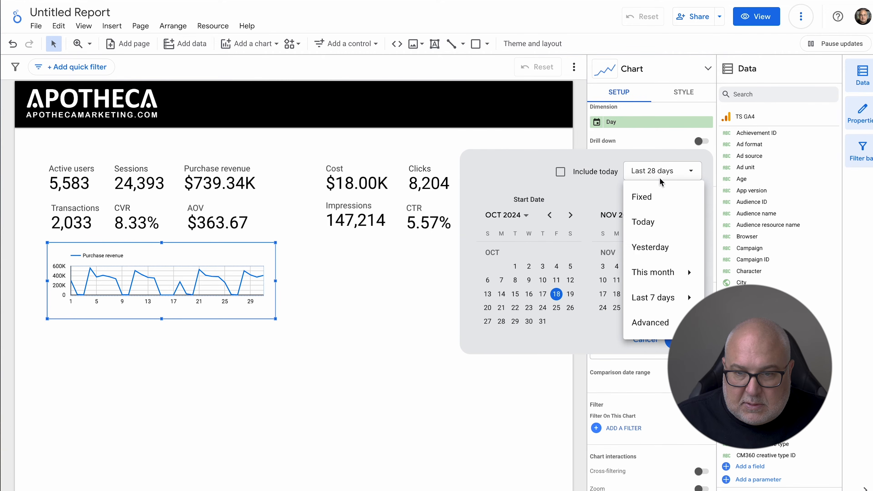
{"action": "mouse_move", "coordinate": [660, 298]}
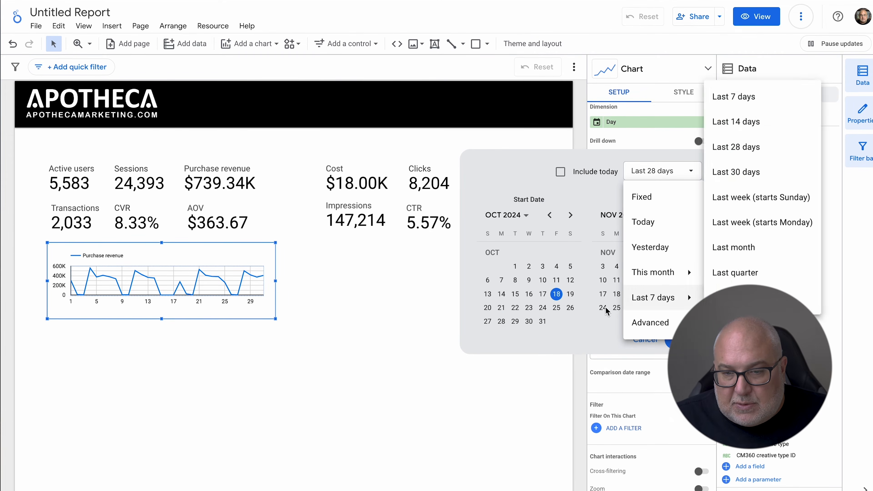
{"action": "left_click", "coordinate": [603, 218]}
{"action": "left_click", "coordinate": [667, 175]}
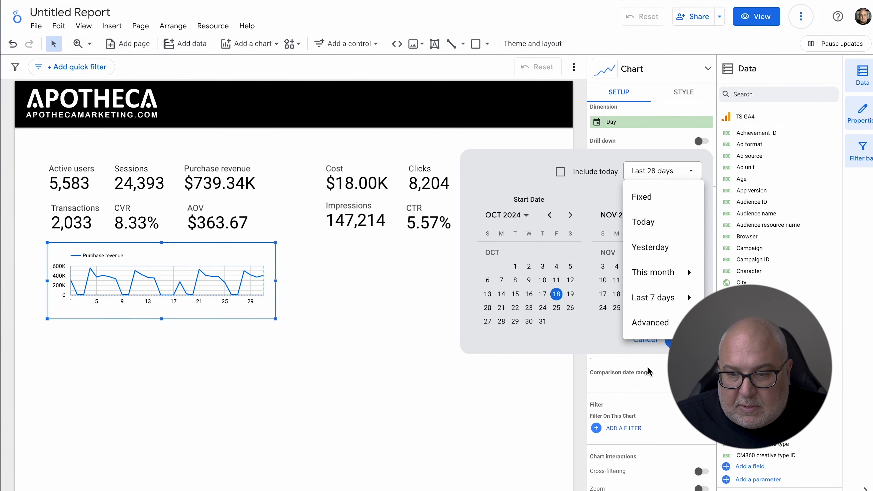
{"action": "left_click", "coordinate": [672, 399]}
{"action": "left_click", "coordinate": [673, 417]}
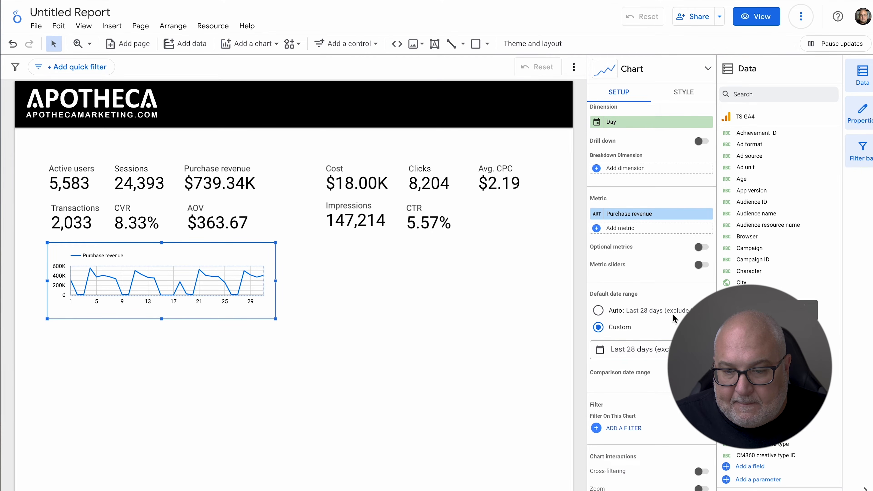
{"action": "scroll", "coordinate": [673, 314], "scroll_direction": "down", "scroll_amount": 1}
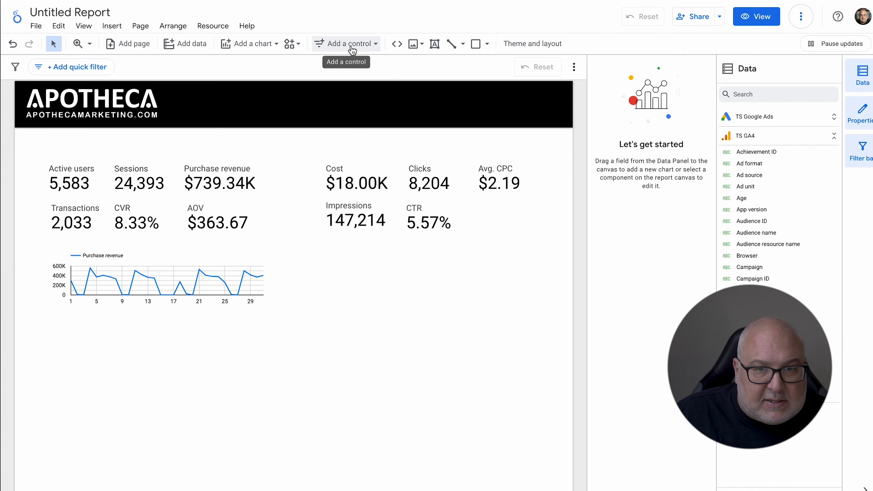
Add a date range control to the black header, opposite the Apotheca logo
{"action": "left_click", "coordinate": [352, 48]}
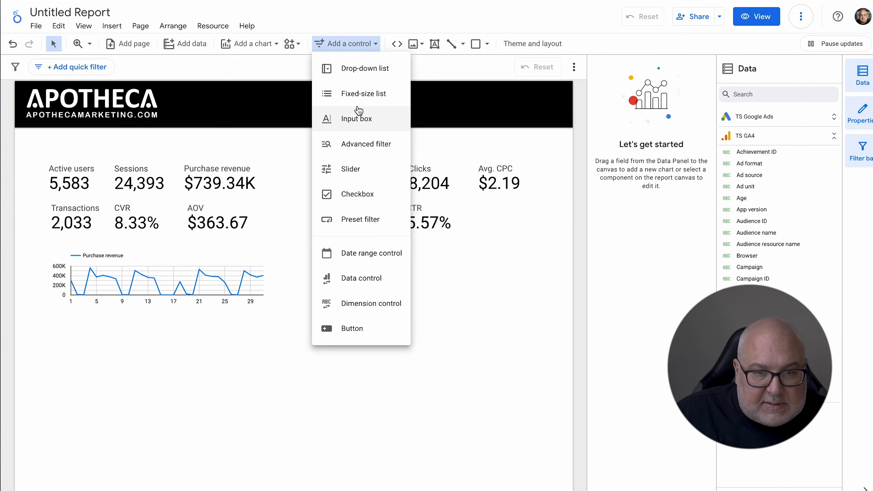
{"action": "left_click", "coordinate": [375, 254]}
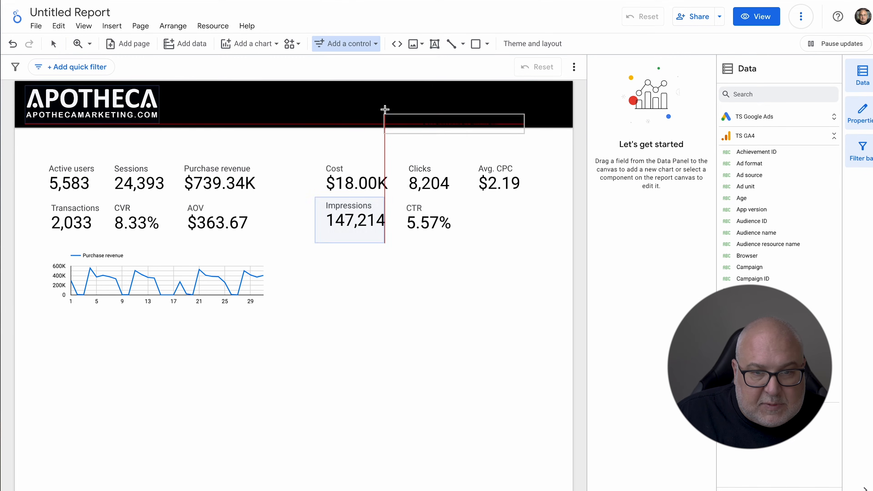
{"action": "left_click", "coordinate": [389, 93]}
{"action": "left_click_drag", "start_coordinate": [447, 110], "coordinate": [467, 108]}
{"action": "left_click", "coordinate": [462, 112]}
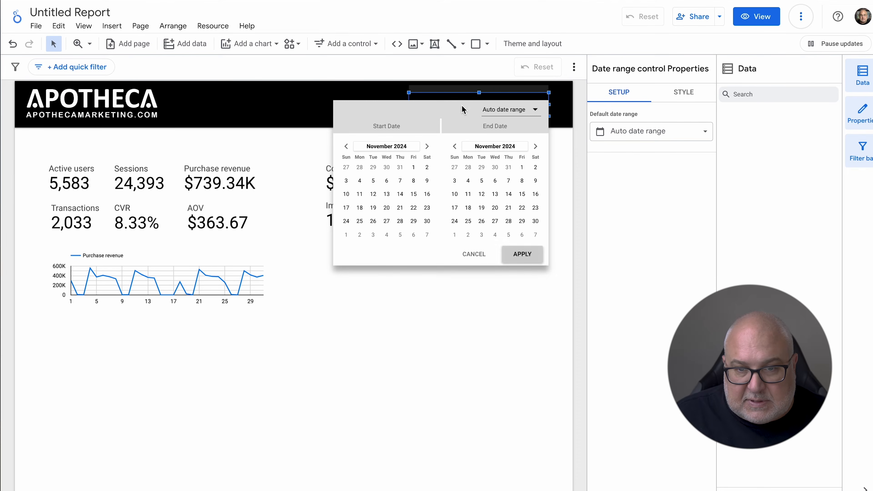
Set the date range control's picker text colour to white
{"action": "left_click", "coordinate": [678, 98]}
{"action": "left_click", "coordinate": [685, 96]}
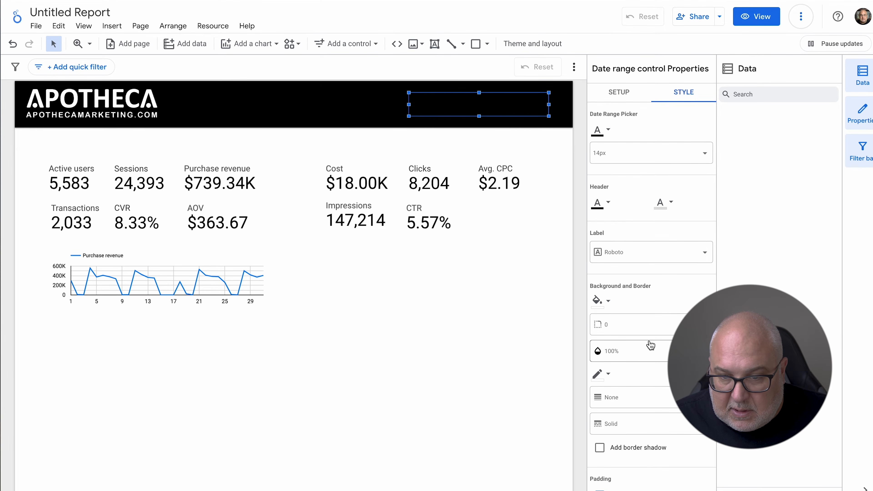
{"action": "left_click", "coordinate": [607, 131]}
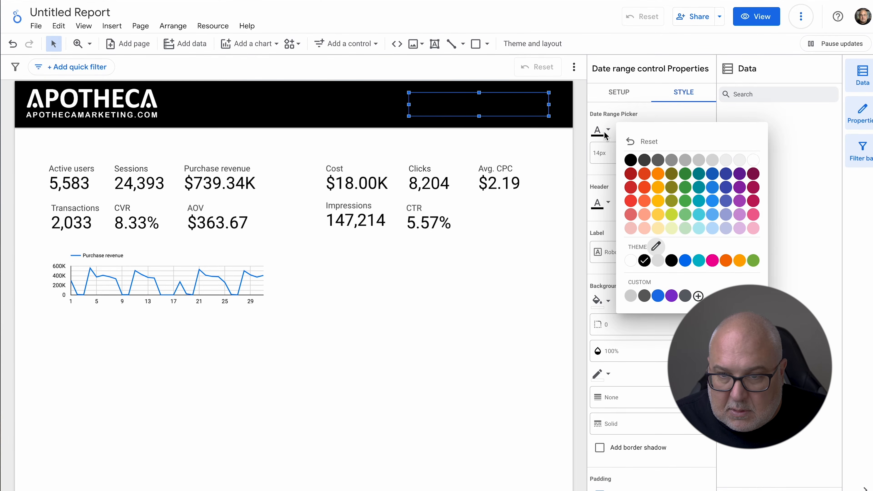
{"action": "left_click", "coordinate": [752, 161]}
Set the header's date range control to Last month and apply it
{"action": "left_click", "coordinate": [499, 108]}
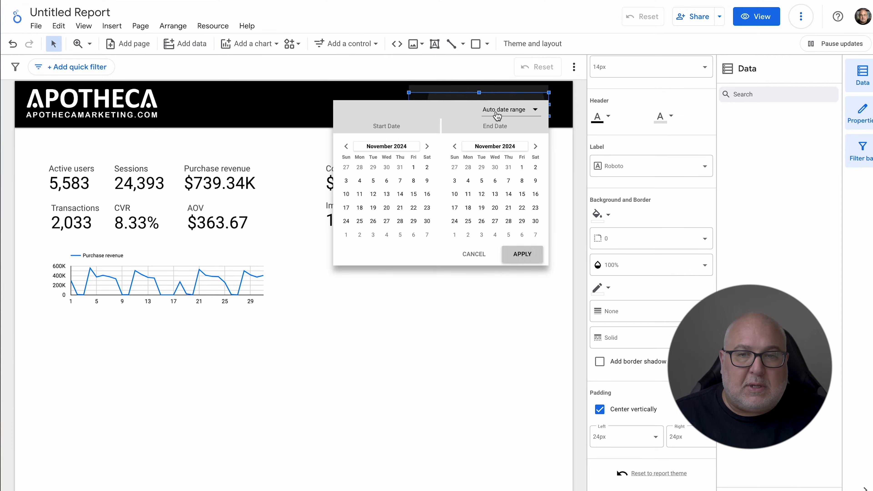
{"action": "left_click", "coordinate": [506, 112]}
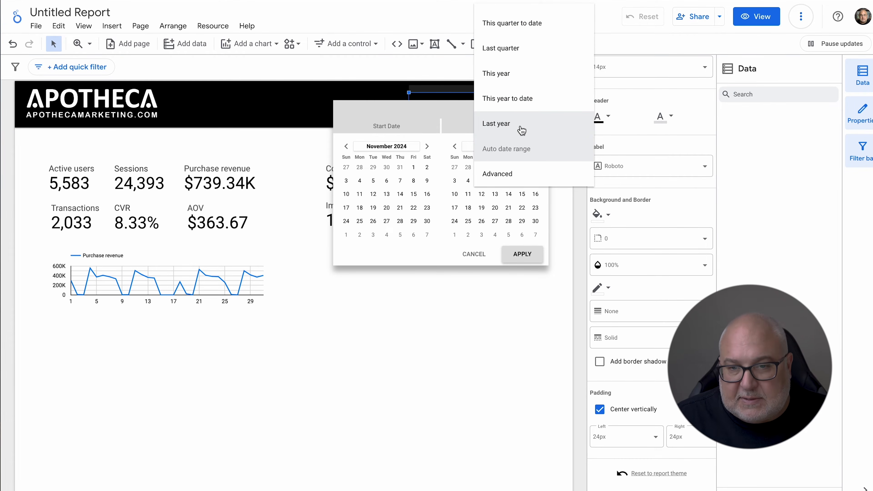
{"action": "scroll", "coordinate": [521, 130], "scroll_direction": "up", "scroll_amount": 5}
{"action": "left_click", "coordinate": [513, 119]}
{"action": "left_click", "coordinate": [528, 262]}
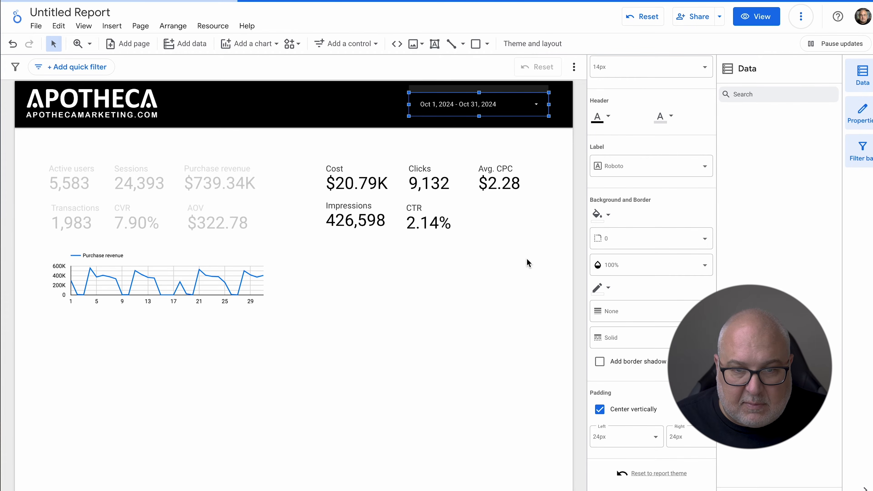
{"action": "left_click", "coordinate": [509, 101]}
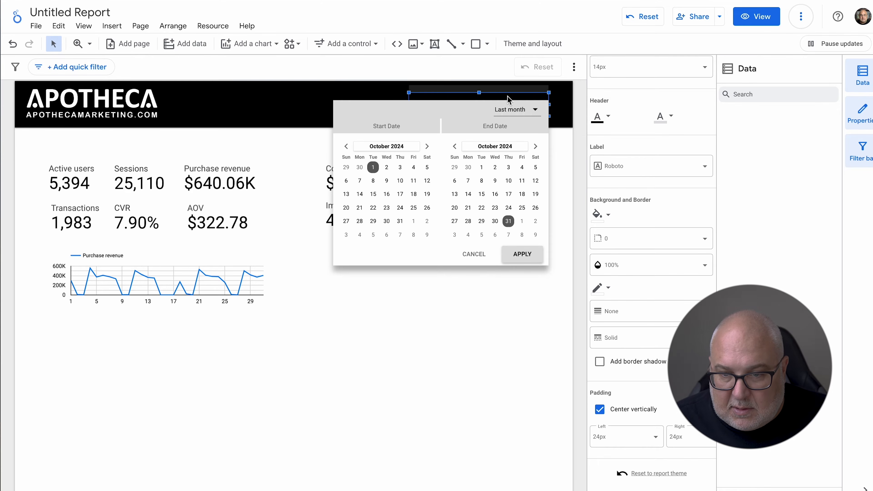
{"action": "left_click", "coordinate": [567, 101]}
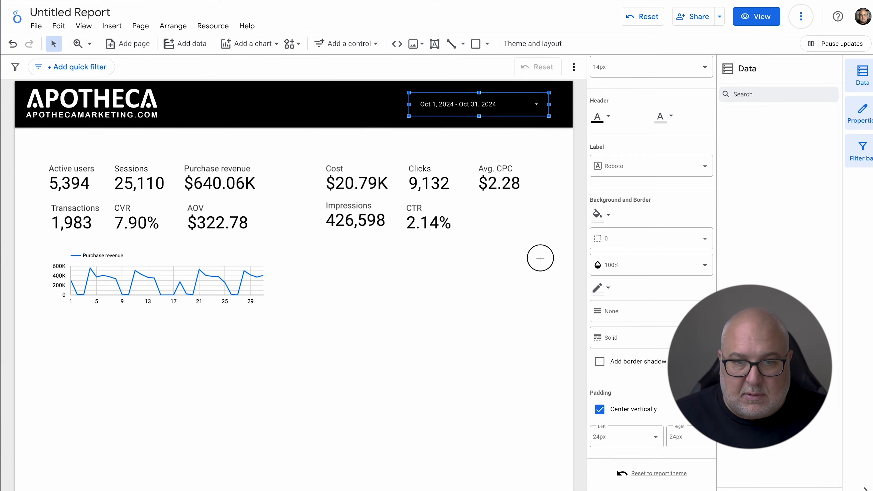
{"action": "left_click", "coordinate": [540, 258]}
{"action": "left_click", "coordinate": [486, 100]}
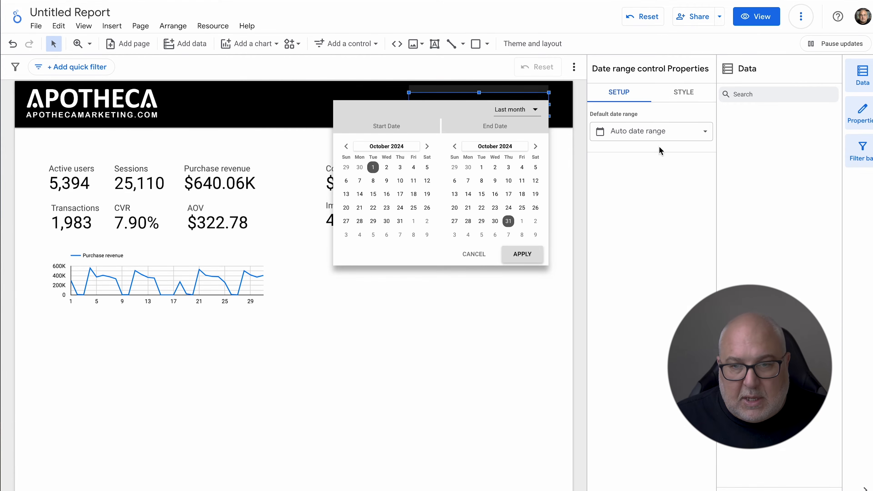
{"action": "left_click", "coordinate": [461, 365]}
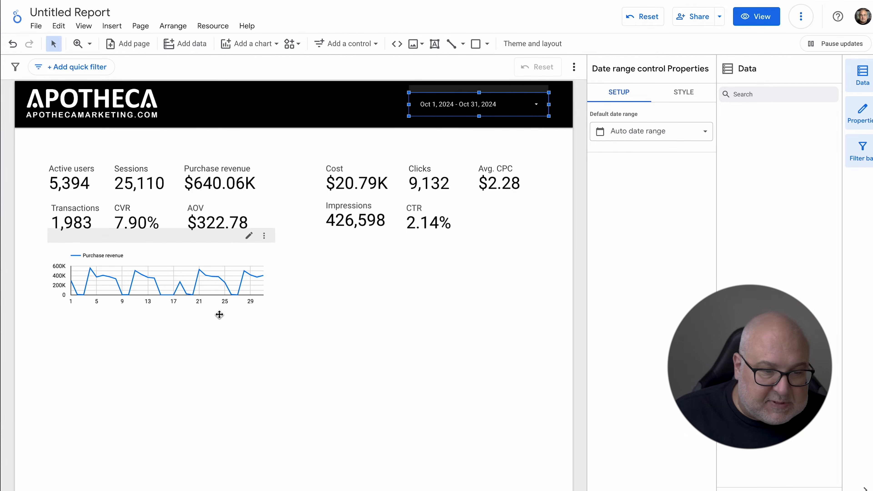
Shift the purchase revenue time series chart slightly toward the page edge and switch its default date range to Auto
{"action": "left_click", "coordinate": [179, 278]}
{"action": "left_click_drag", "start_coordinate": [180, 278], "coordinate": [175, 278]}
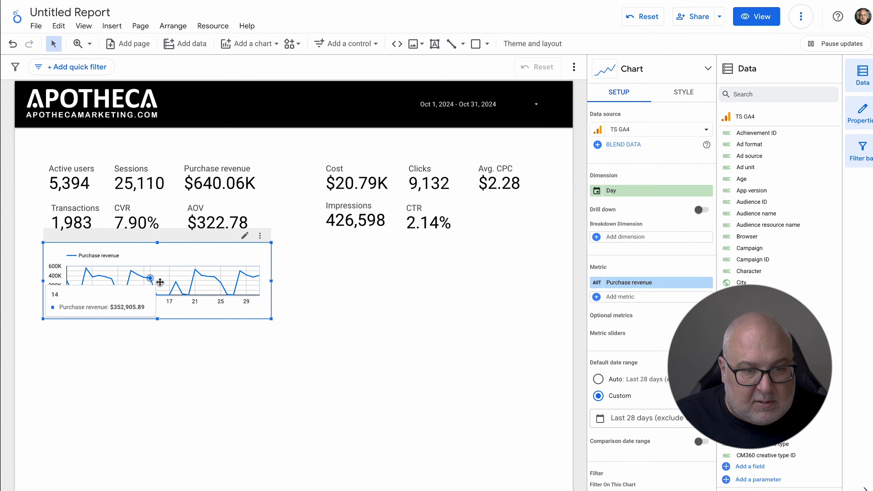
{"action": "scroll", "coordinate": [628, 315], "scroll_direction": "down", "scroll_amount": 3}
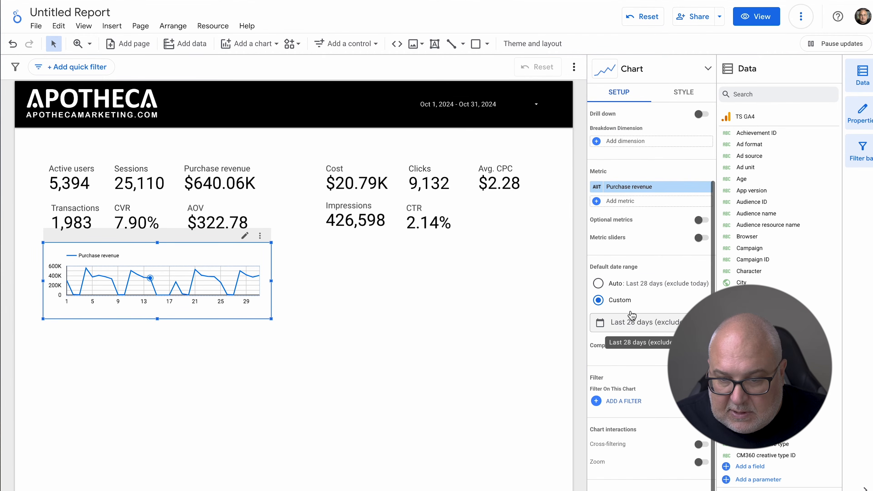
{"action": "left_click", "coordinate": [663, 327]}
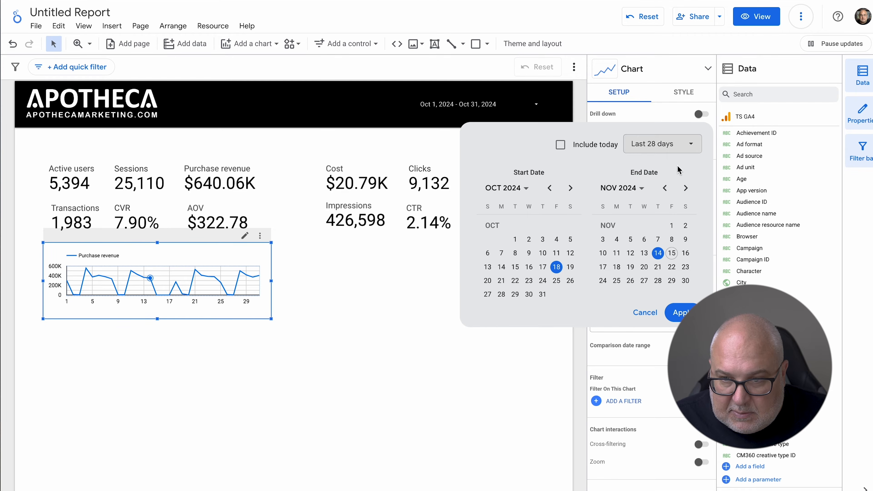
{"action": "left_click", "coordinate": [684, 144]}
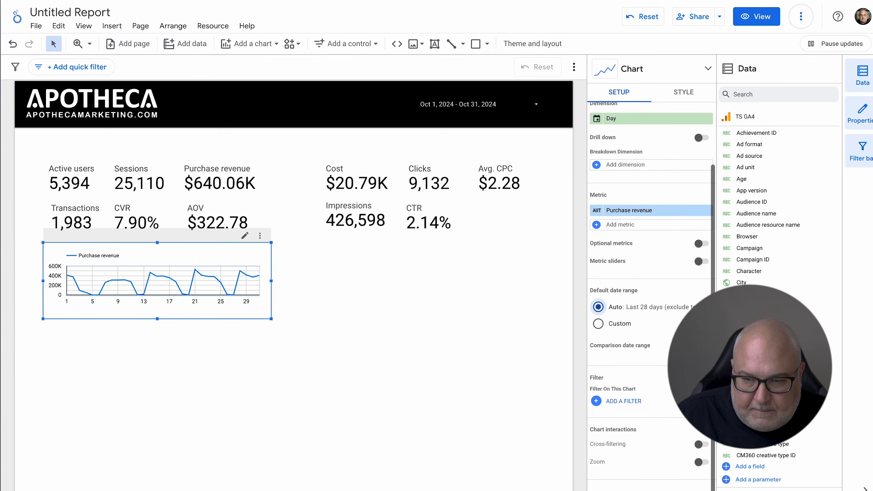
Set the purchase revenue chart's comparison date range to Previous period
{"action": "left_click", "coordinate": [650, 373]}
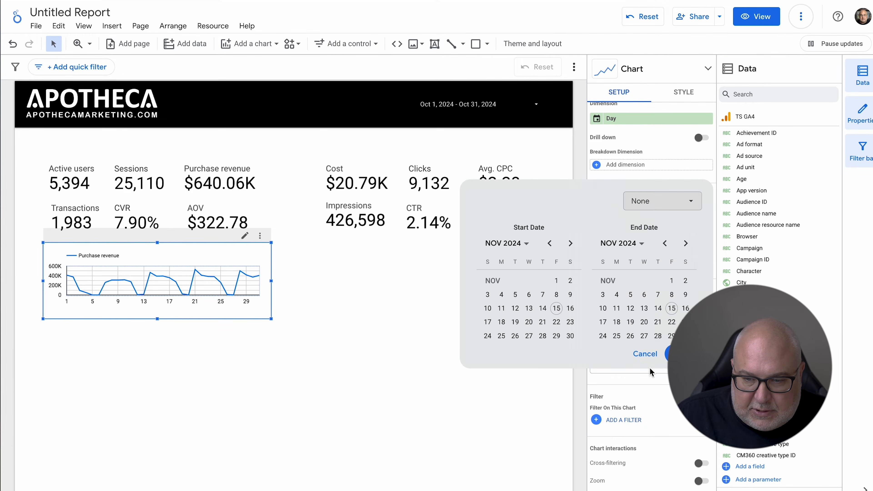
{"action": "left_click", "coordinate": [669, 199]}
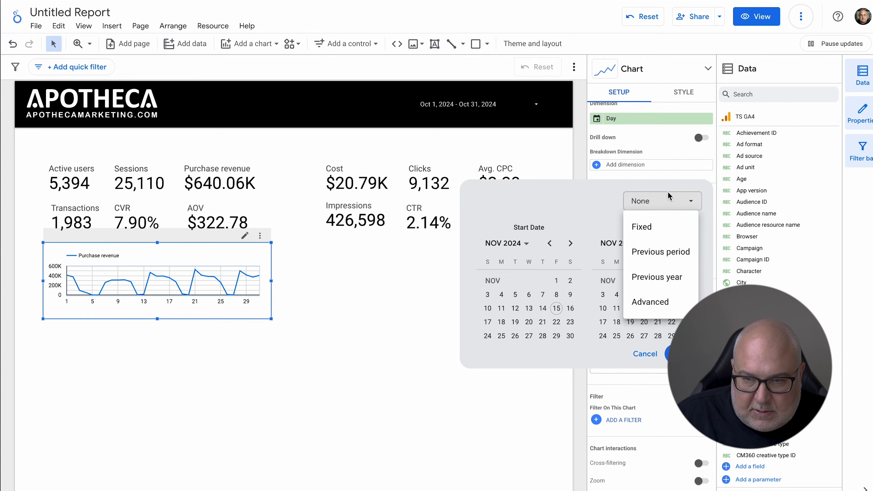
{"action": "left_click", "coordinate": [668, 255]}
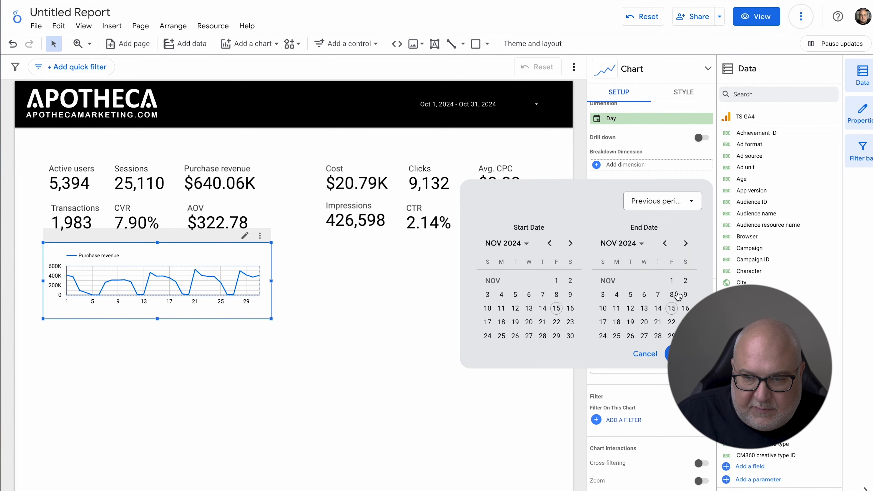
{"action": "left_click", "coordinate": [675, 353]}
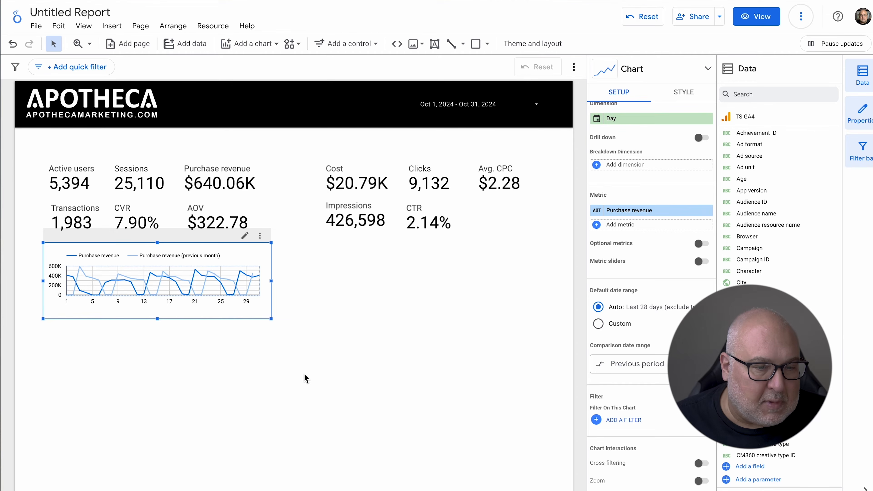
Duplicate the purchase revenue chart beneath the Google Ads scorecards and switch the copy's data source to TS Google Ads
{"action": "left_click_drag", "start_coordinate": [246, 312], "coordinate": [485, 307]}
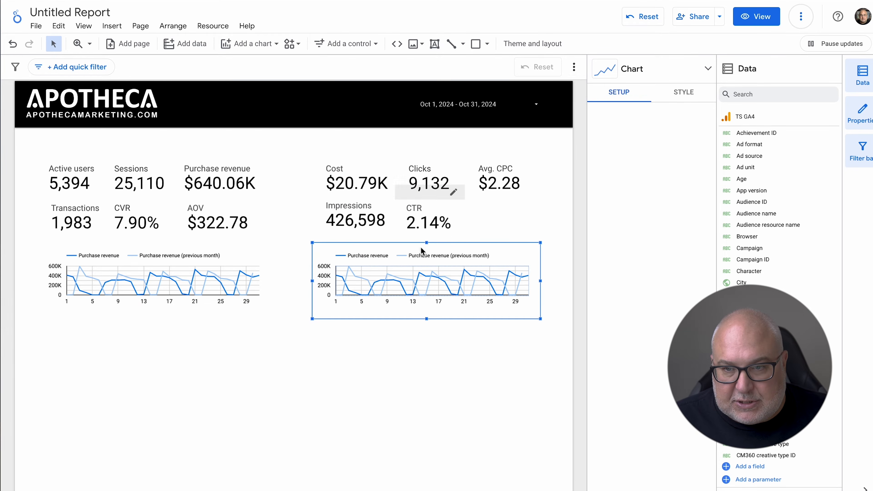
{"action": "left_click", "coordinate": [616, 127]}
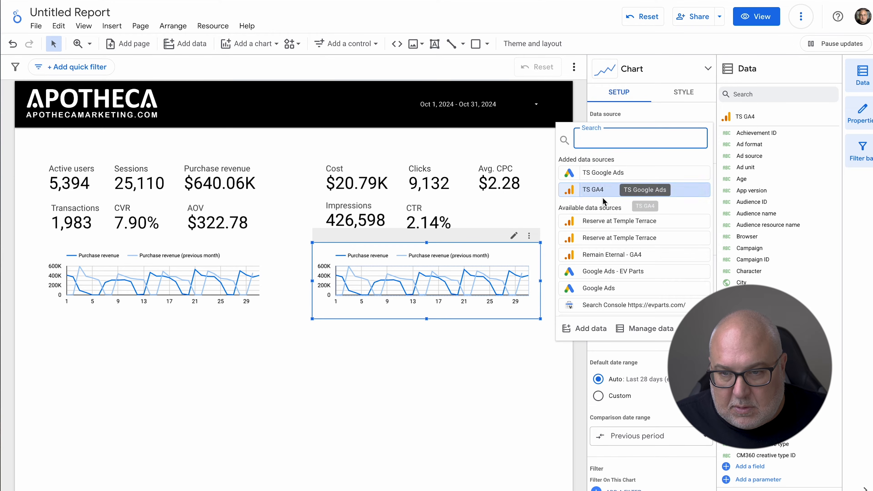
{"action": "left_click", "coordinate": [605, 172]}
Set the metric of the duplicated time series chart to Cost
{"action": "left_click", "coordinate": [651, 282]}
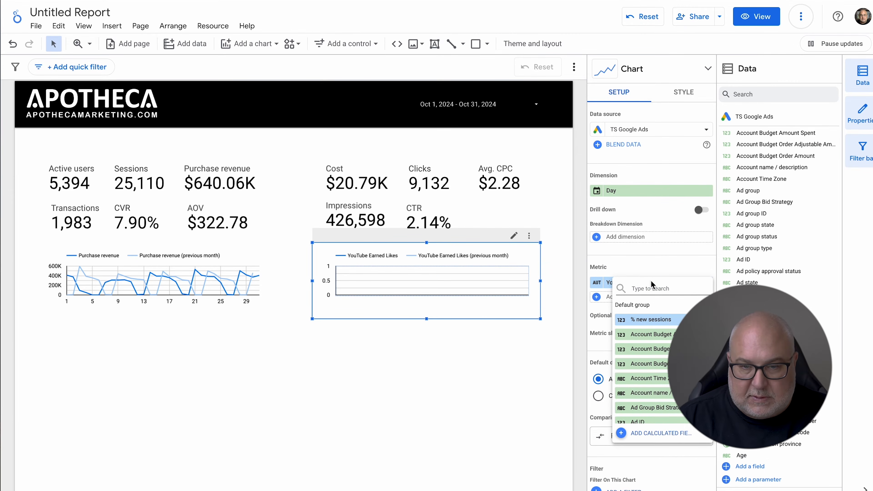
{"action": "type", "text": "cost"}
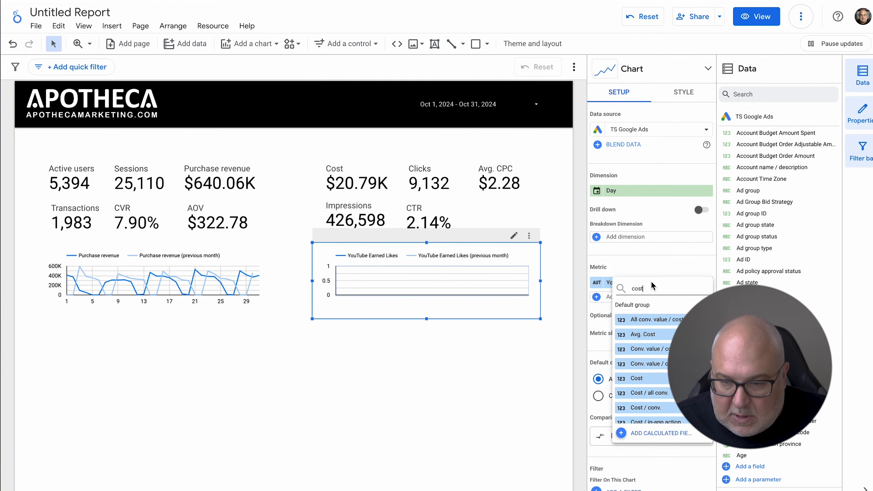
{"action": "left_click", "coordinate": [668, 380]}
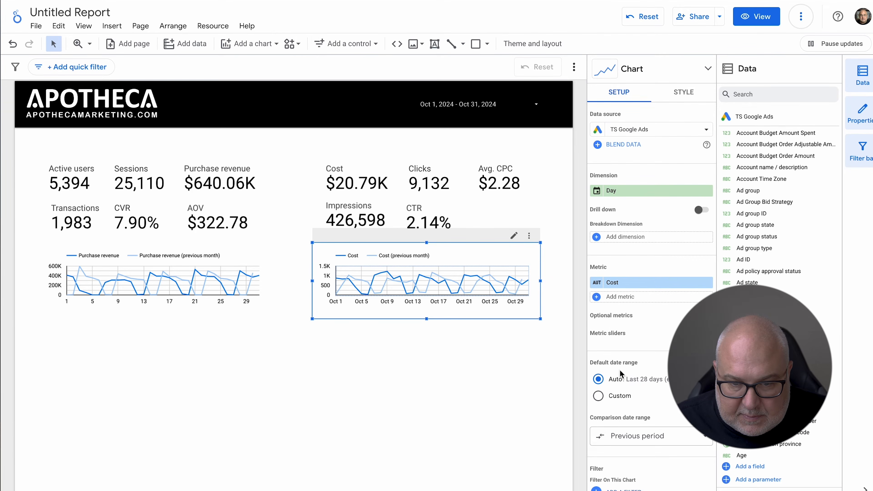
{"action": "scroll", "coordinate": [671, 380], "scroll_direction": "down", "scroll_amount": 3}
{"action": "left_click", "coordinate": [458, 372]}
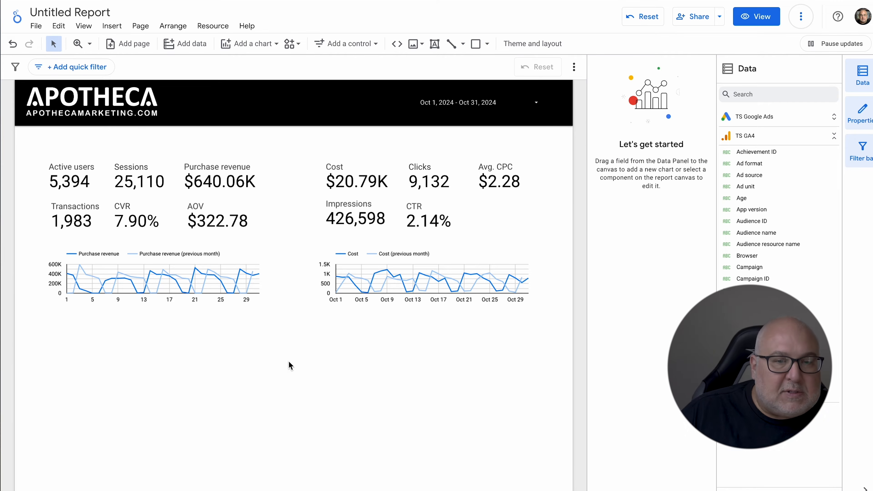
Nudge both time series charts slightly closer to the scorecards and widen the Cost chart a little
{"action": "left_click_drag", "start_coordinate": [192, 268], "coordinate": [188, 265]}
{"action": "left_click_drag", "start_coordinate": [384, 271], "coordinate": [380, 268]}
{"action": "left_click", "coordinate": [359, 364]}
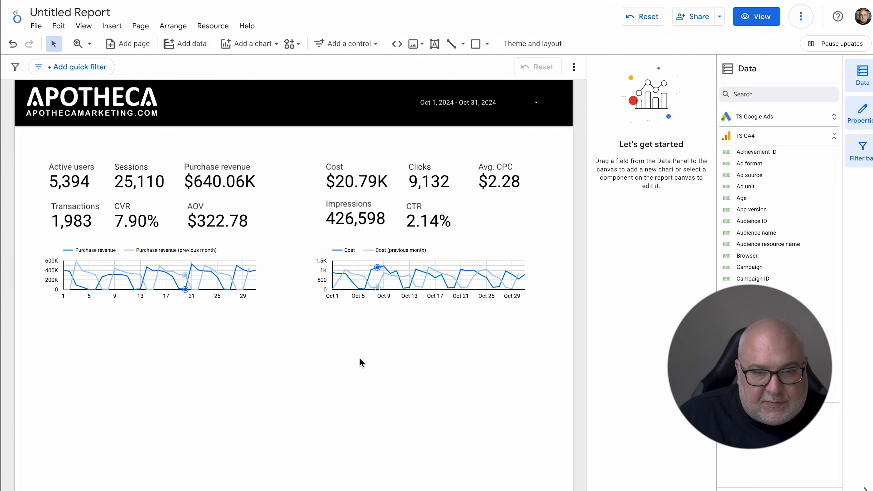
{"action": "left_click", "coordinate": [468, 277]}
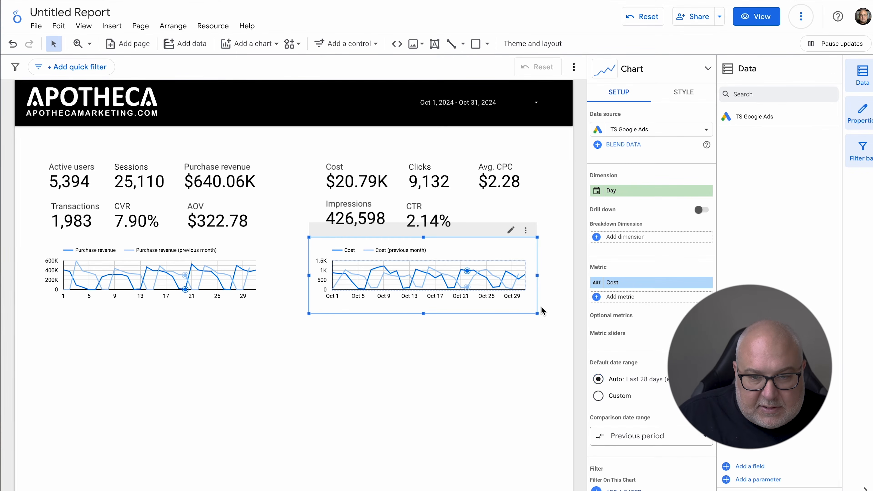
{"action": "left_click_drag", "start_coordinate": [538, 314], "coordinate": [541, 314]}
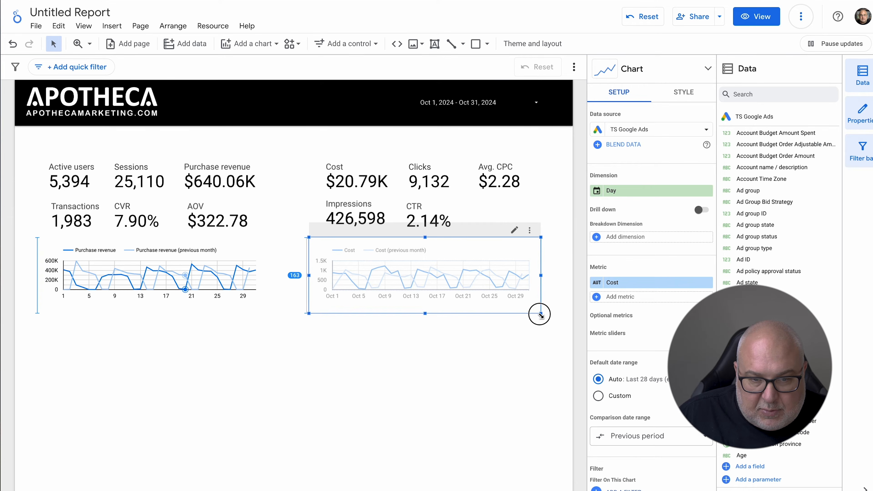
{"action": "left_click", "coordinate": [469, 357]}
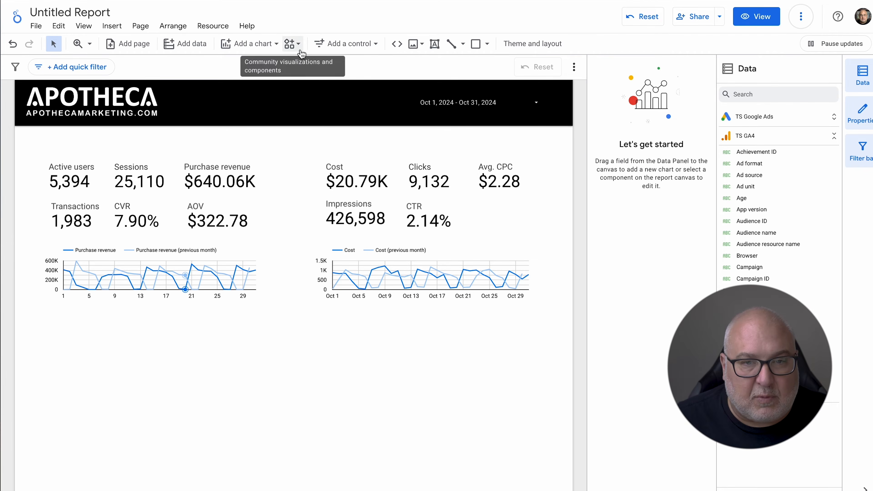
Add a plain table beneath the purchase revenue chart, about as wide as that chart
{"action": "left_click", "coordinate": [237, 44]}
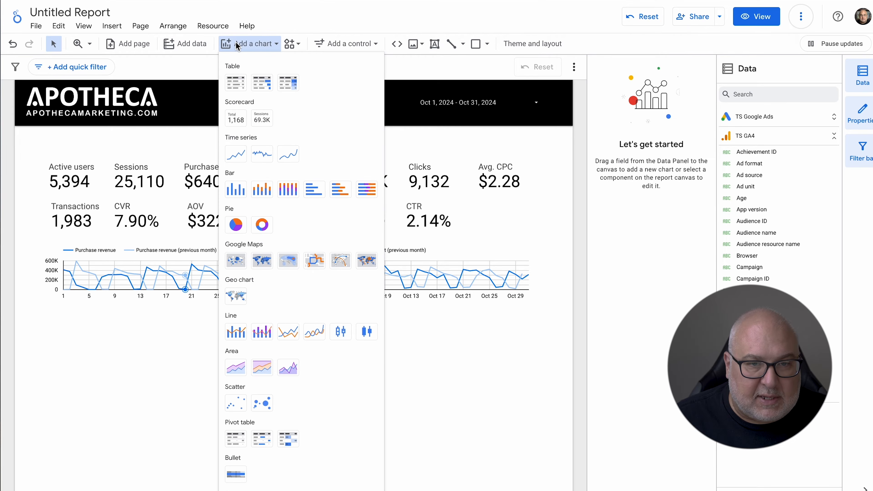
{"action": "left_click", "coordinate": [236, 83]}
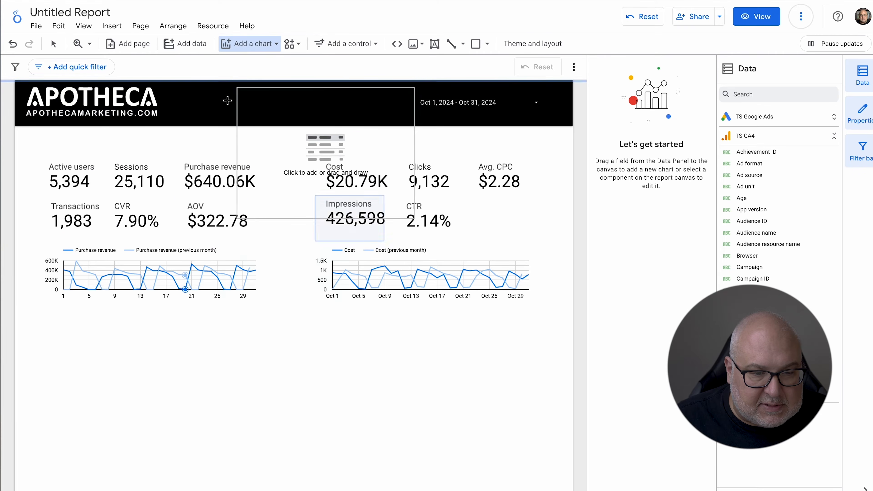
{"action": "mouse_move", "coordinate": [40, 320]}
{"action": "left_mouse_down"}
{"action": "mouse_move", "coordinate": [225, 461]}
{"action": "mouse_move", "coordinate": [259, 472]}
{"action": "left_mouse_up"}
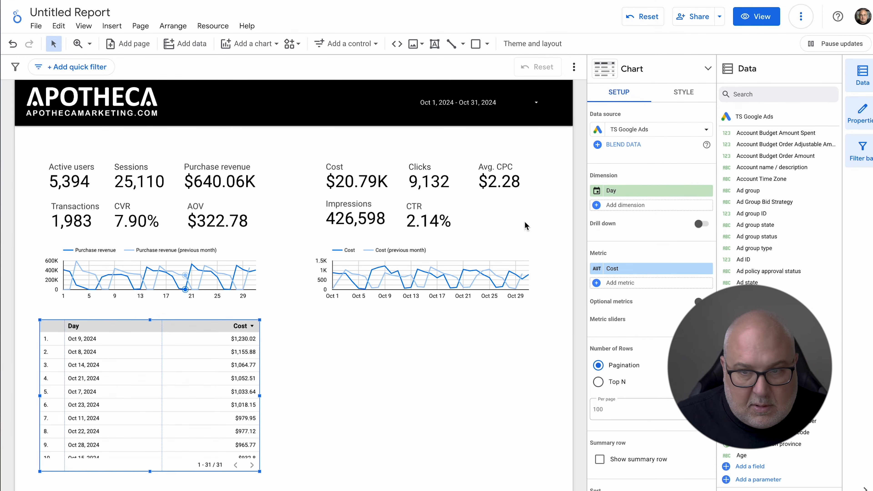
Keep TS Google Ads as the table's data source and set its dimension to Search keyword
{"action": "left_click", "coordinate": [656, 135]}
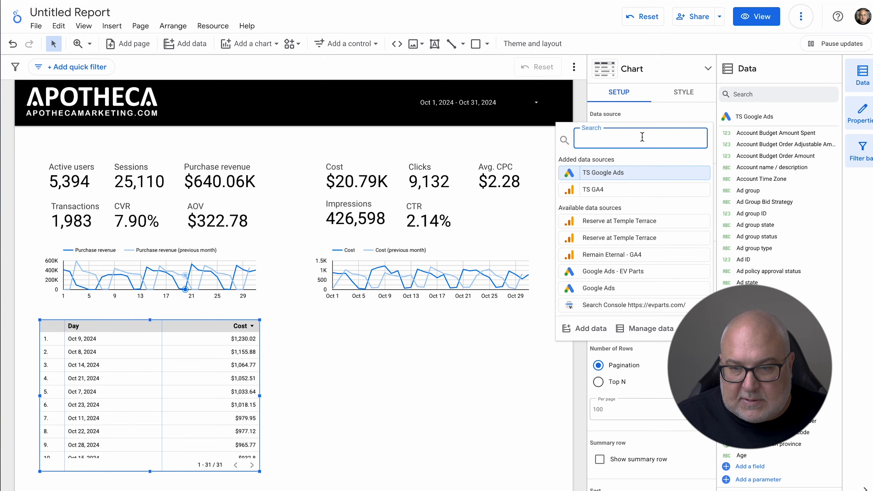
{"action": "left_click", "coordinate": [482, 384]}
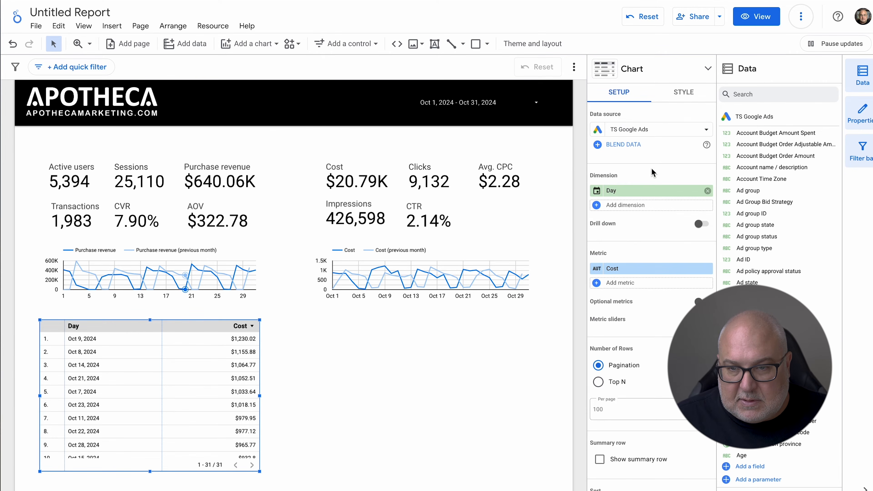
{"action": "left_click", "coordinate": [653, 192]}
{"action": "type", "text": "key"}
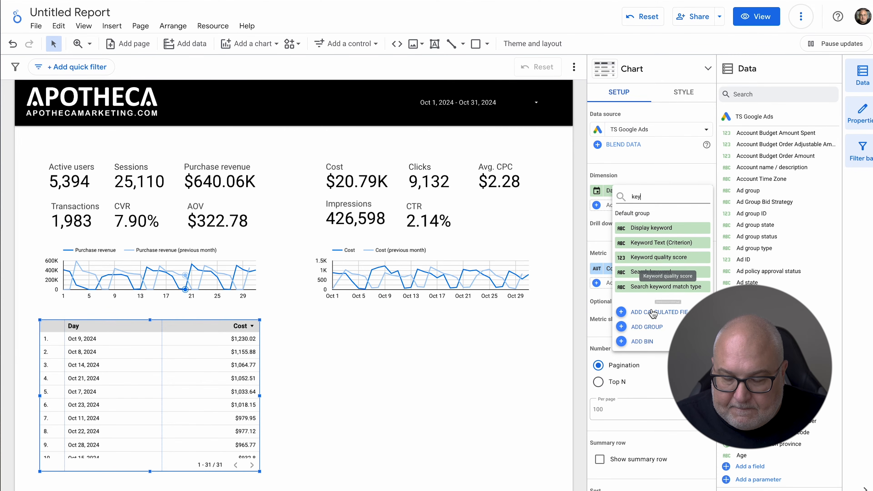
{"action": "left_click", "coordinate": [651, 272]}
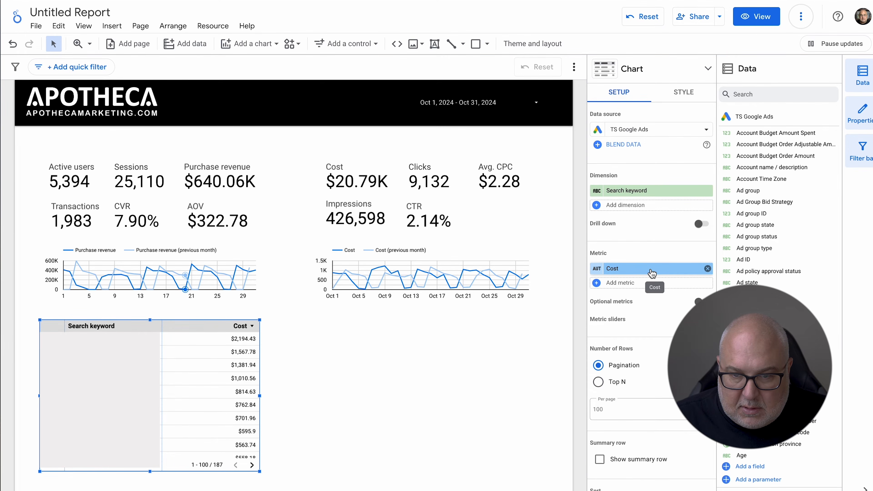
Add Clicks as a second metric to the search keyword table
{"action": "left_click", "coordinate": [650, 285]}
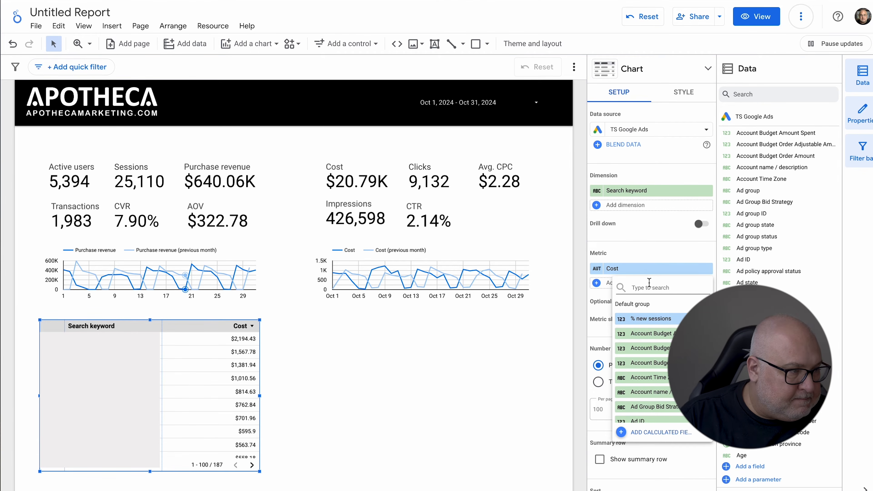
{"action": "type", "text": "clicks"}
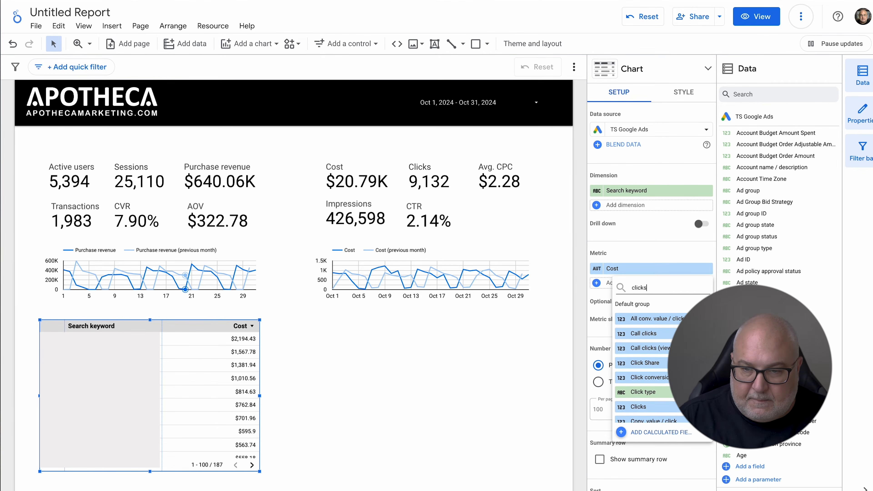
{"action": "left_click", "coordinate": [647, 351]}
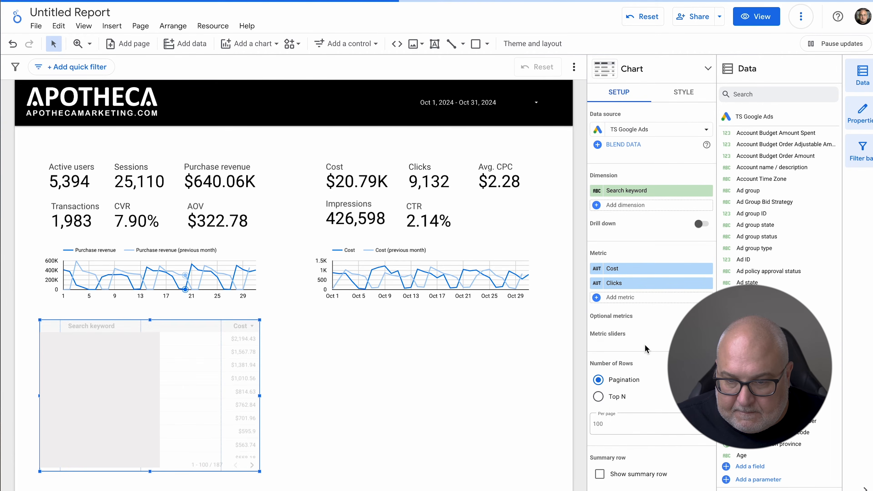
Turn on a comparison date range for the search keyword table and set it to Previous period
{"action": "scroll", "coordinate": [653, 354], "scroll_direction": "down", "scroll_amount": 4}
{"action": "scroll", "coordinate": [653, 354], "scroll_direction": "down", "scroll_amount": 2}
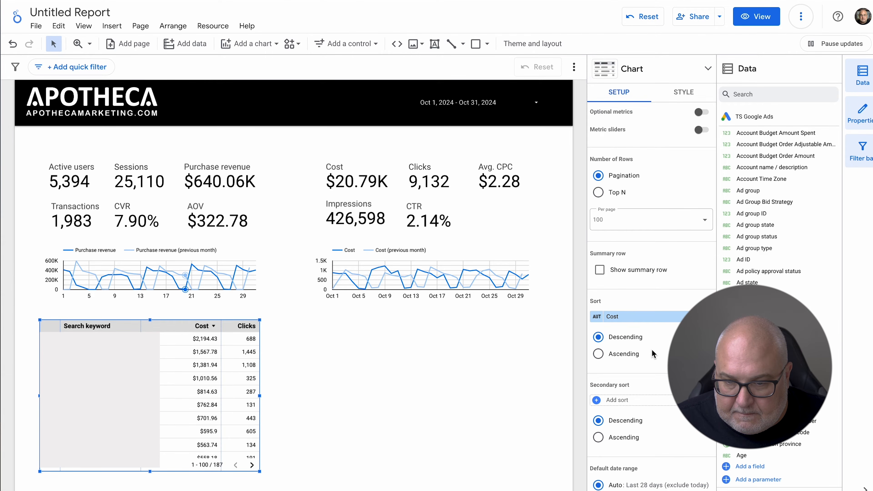
{"action": "scroll", "coordinate": [653, 354], "scroll_direction": "up", "scroll_amount": 5}
{"action": "scroll", "coordinate": [654, 354], "scroll_direction": "down", "scroll_amount": 5}
{"action": "scroll", "coordinate": [654, 354], "scroll_direction": "up", "scroll_amount": 2}
{"action": "scroll", "coordinate": [653, 355], "scroll_direction": "down", "scroll_amount": 6}
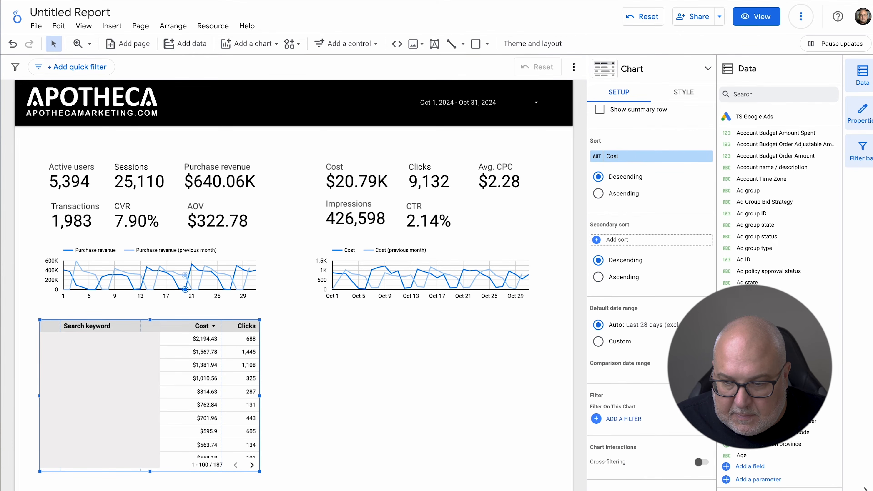
{"action": "left_click", "coordinate": [701, 363]}
{"action": "left_click", "coordinate": [652, 382]}
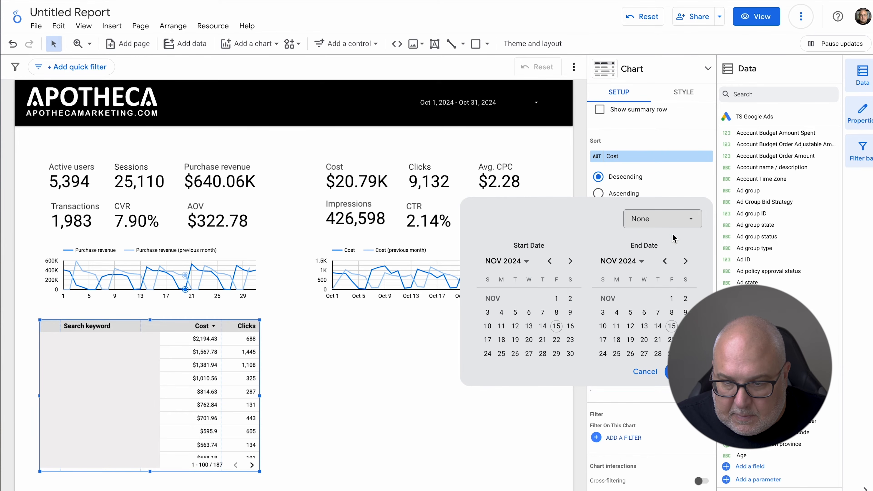
{"action": "left_click", "coordinate": [673, 218]}
{"action": "left_click", "coordinate": [669, 271]}
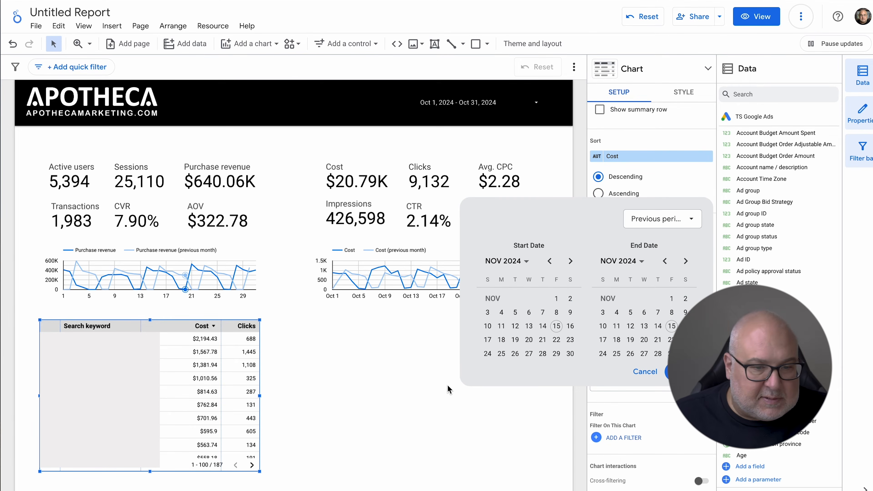
{"action": "left_click", "coordinate": [683, 373]}
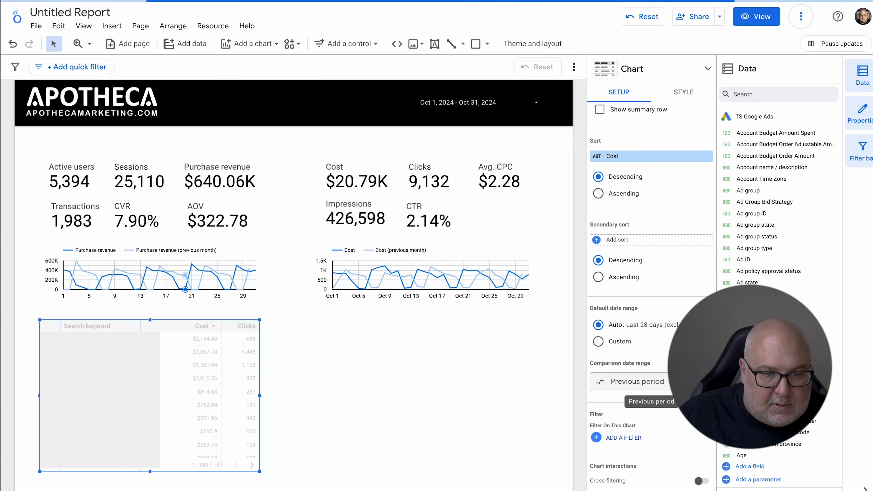
Widen the search keyword table slightly and rebalance its keyword, Cost and Clicks column widths so the values fit
{"action": "left_click_drag", "start_coordinate": [262, 473], "coordinate": [281, 467]}
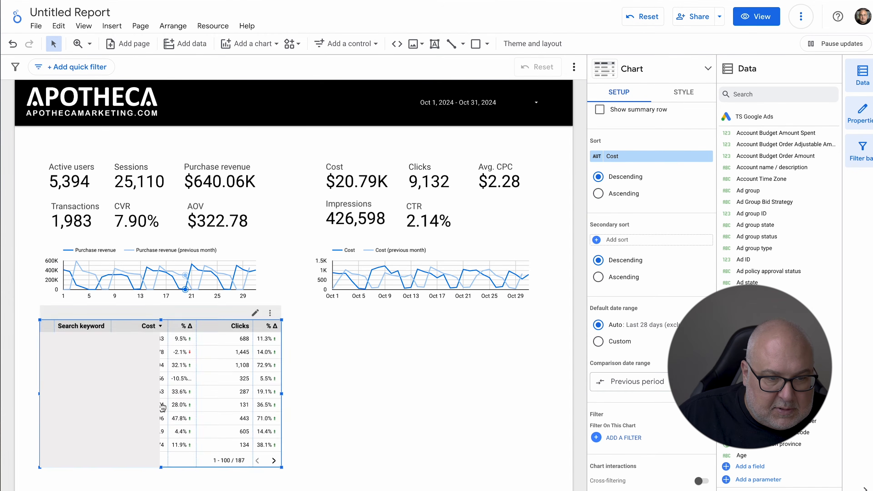
{"action": "left_click_drag", "start_coordinate": [110, 326], "coordinate": [127, 326]}
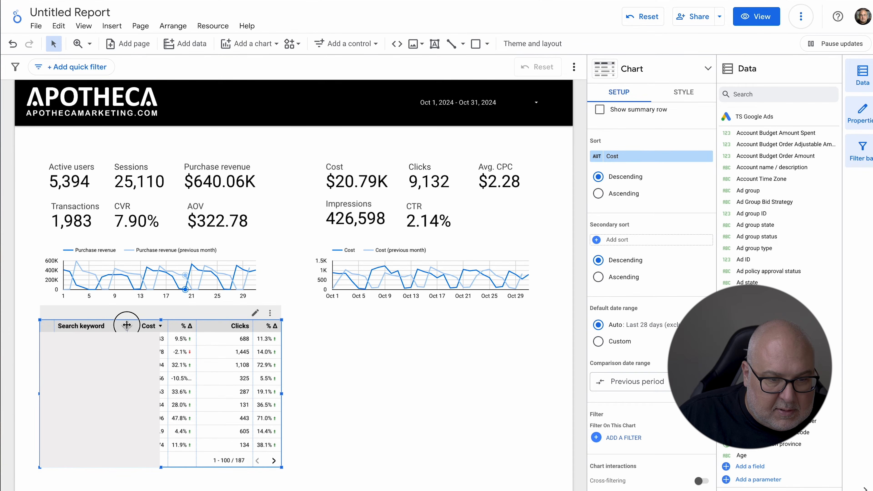
{"action": "mouse_move", "coordinate": [196, 328]}
{"action": "left_mouse_down"}
{"action": "mouse_move", "coordinate": [210, 326]}
{"action": "mouse_move", "coordinate": [177, 326]}
{"action": "mouse_move", "coordinate": [189, 326]}
{"action": "left_mouse_up"}
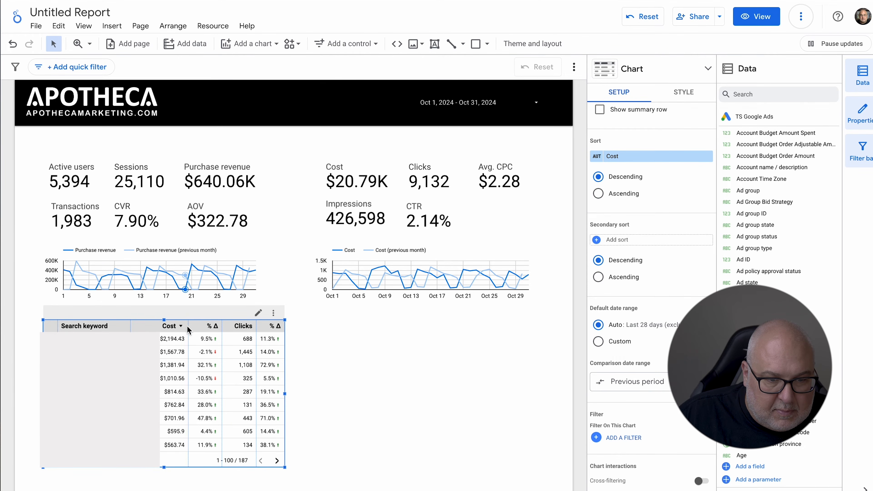
{"action": "left_click", "coordinate": [445, 438]}
Duplicate the search keyword table and place the copy beneath the Cost chart, level with the original
{"action": "left_click", "coordinate": [203, 339]}
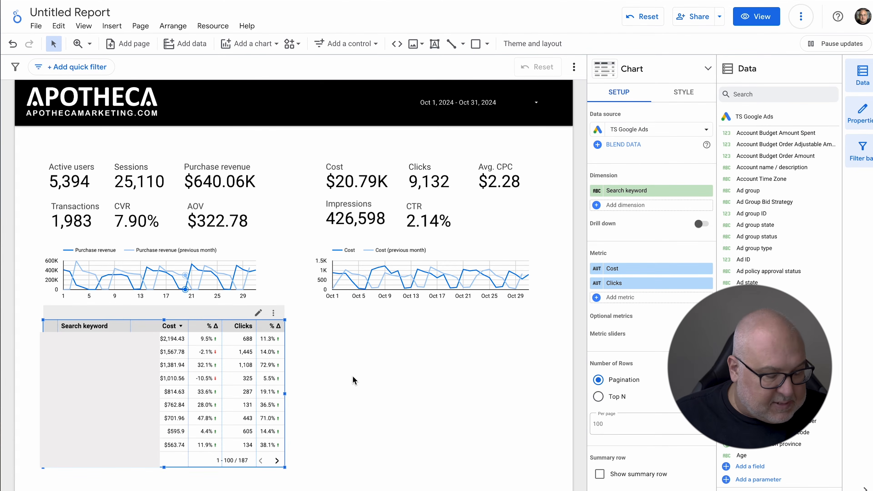
{"action": "left_click_drag", "start_coordinate": [234, 394], "coordinate": [235, 394]}
{"action": "left_click", "coordinate": [371, 413]}
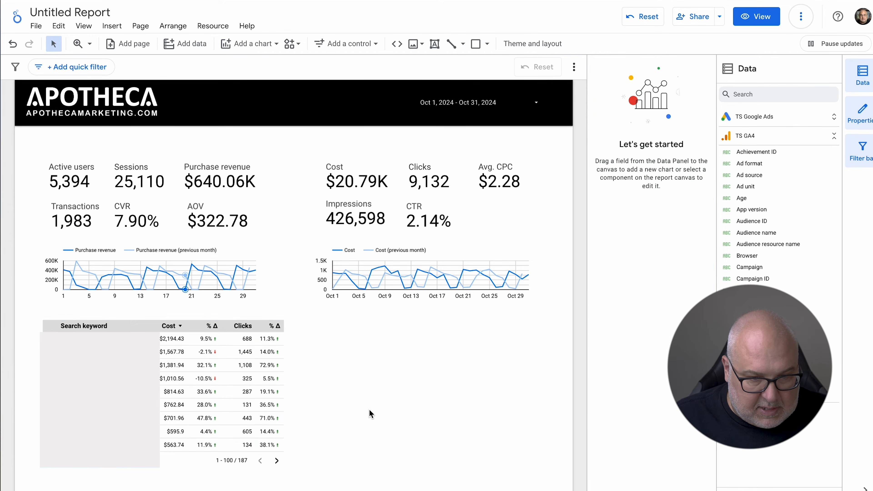
{"action": "key", "text": "ctrl+v"}
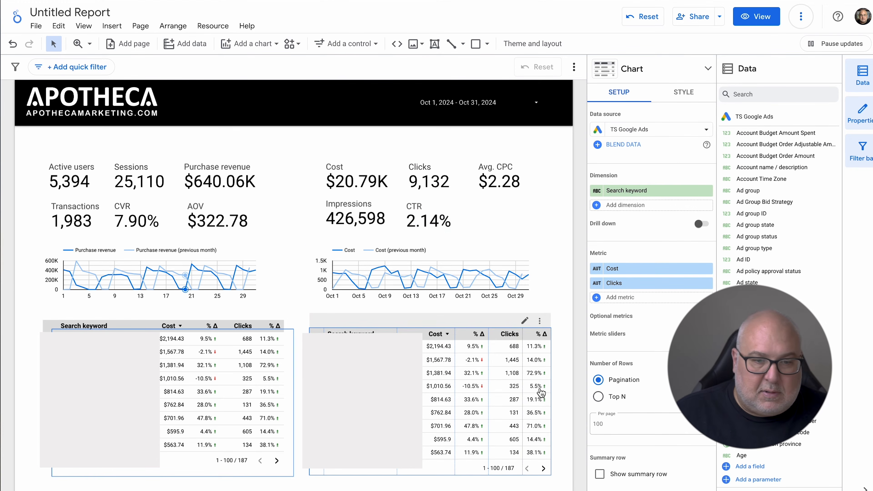
{"action": "left_click", "coordinate": [176, 367]}
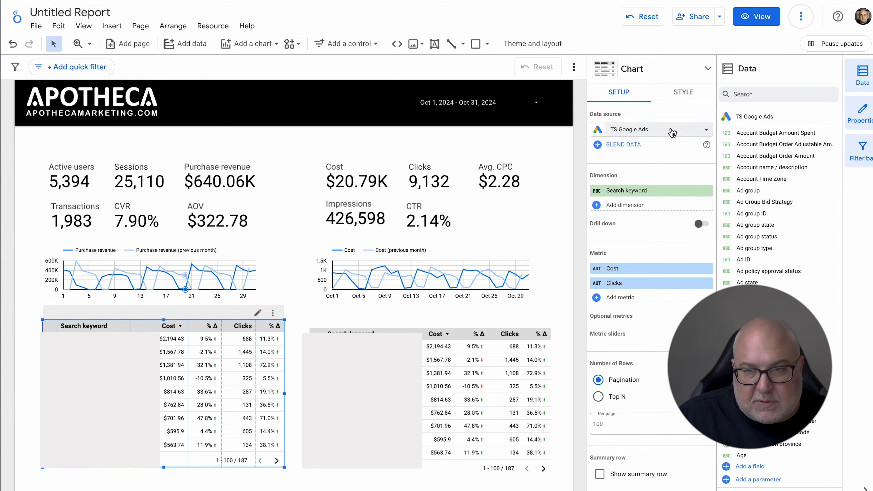
{"action": "left_click", "coordinate": [461, 350]}
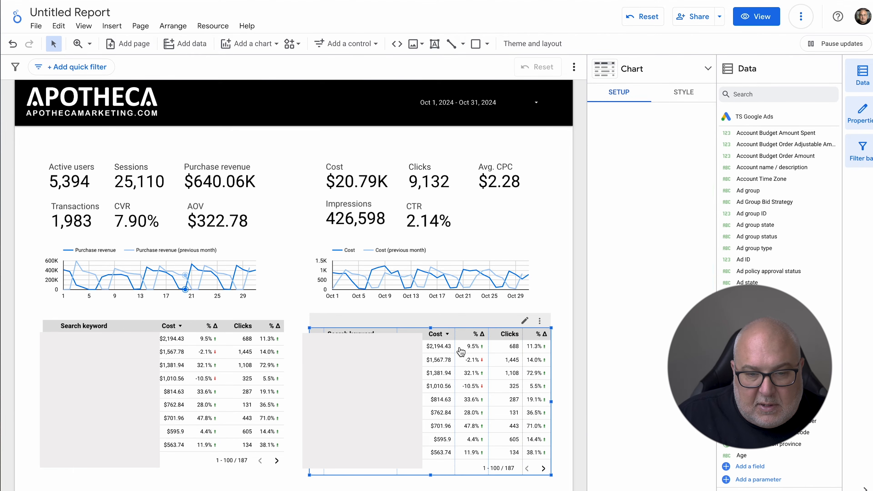
{"action": "left_click_drag", "start_coordinate": [483, 370], "coordinate": [484, 371]}
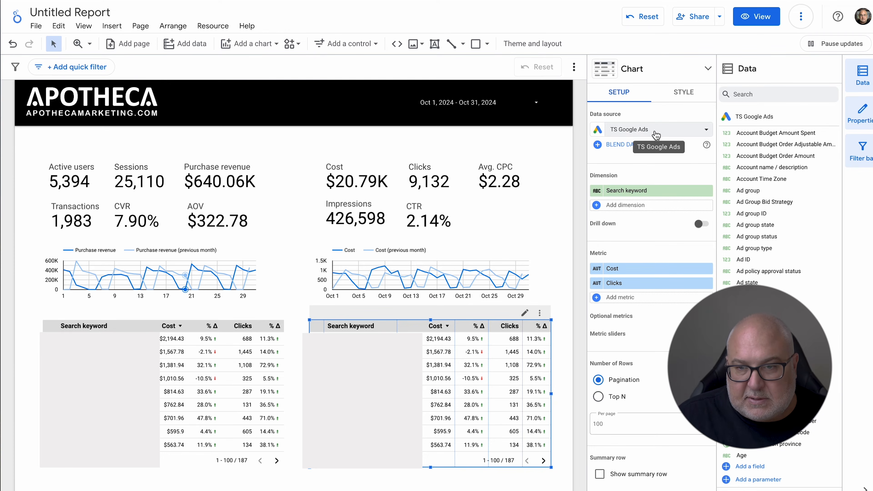
Change the dimension of the copied table beneath the Cost chart to Campaign
{"action": "left_click", "coordinate": [660, 191]}
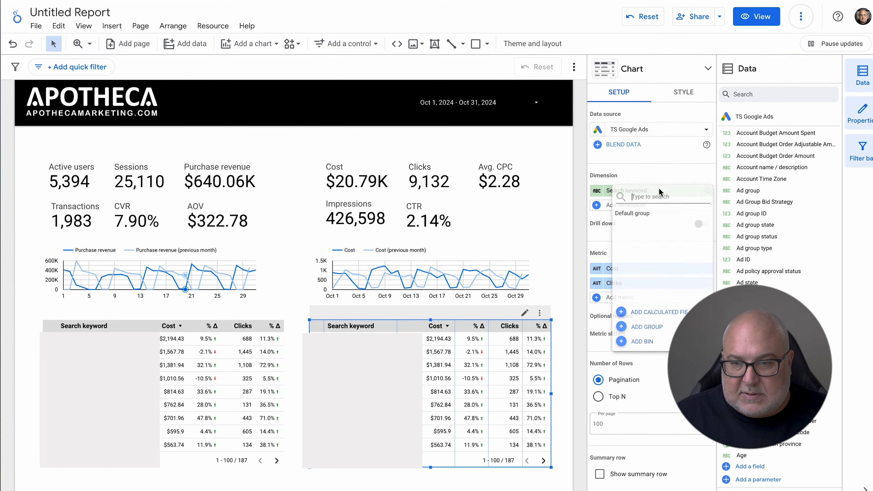
{"action": "type", "text": "camp"}
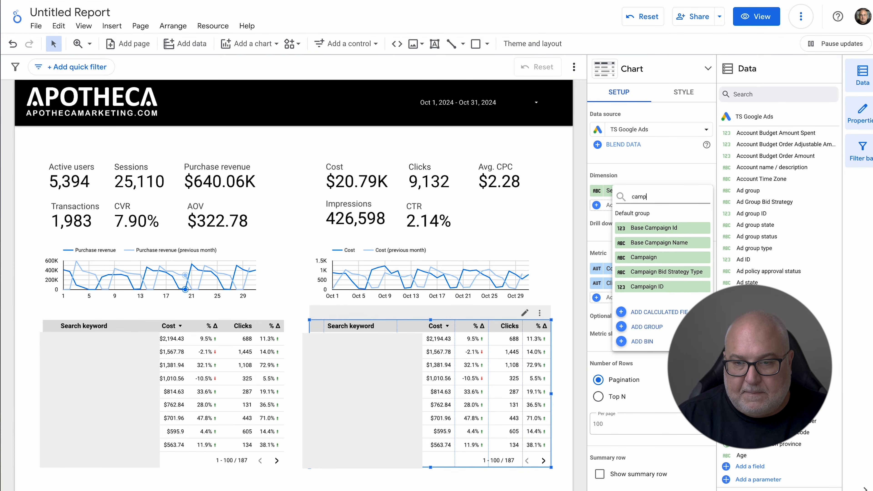
{"action": "left_click", "coordinate": [640, 258]}
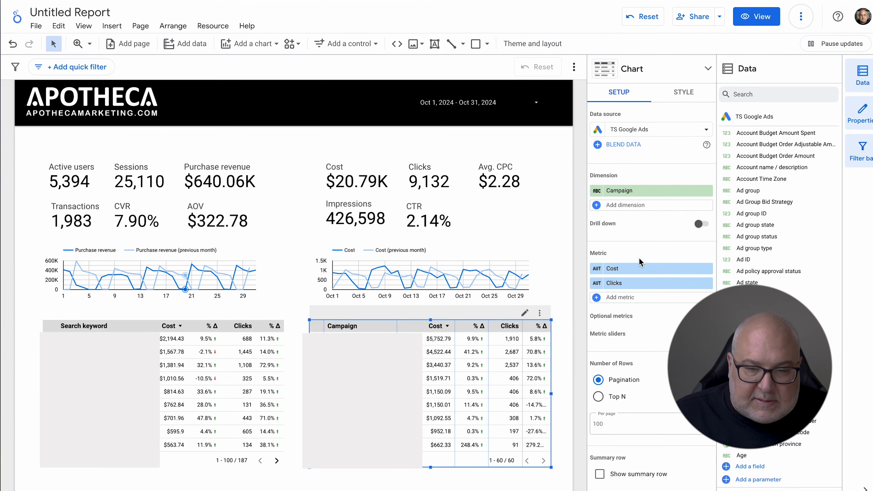
{"action": "left_click", "coordinate": [434, 487]}
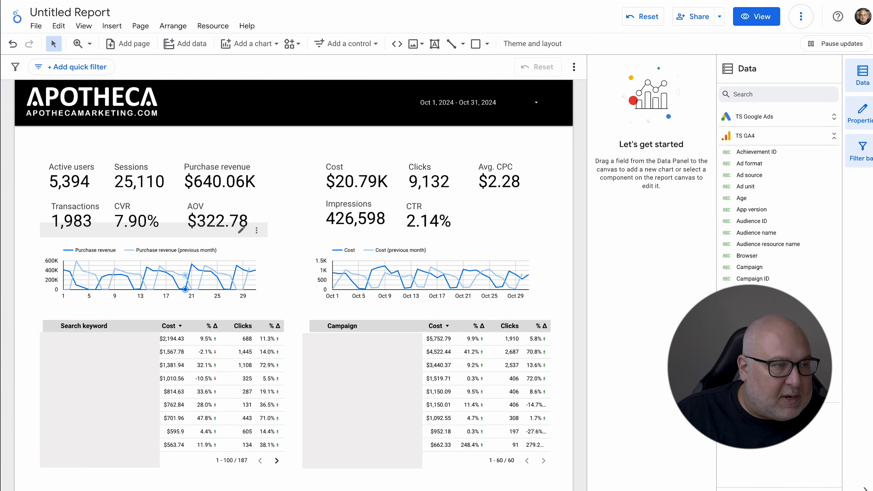
{"action": "left_click", "coordinate": [429, 216]}
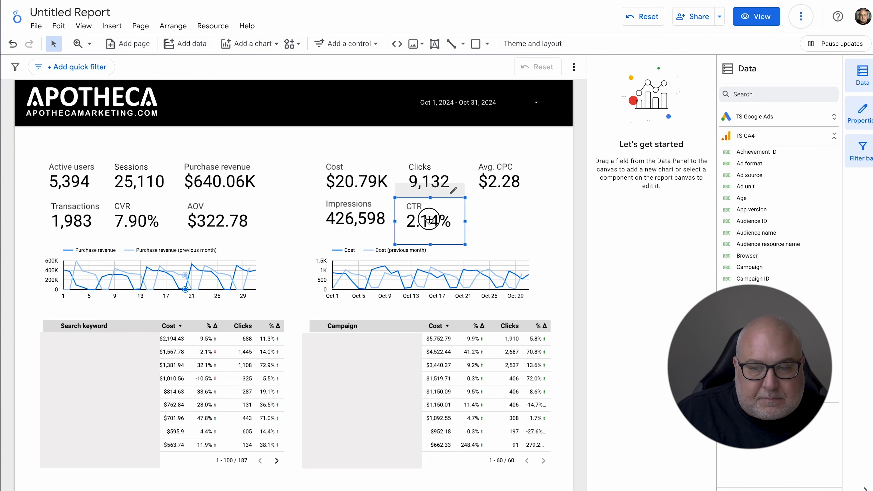
{"action": "left_click_drag", "start_coordinate": [430, 217], "coordinate": [430, 220]}
{"action": "left_click", "coordinate": [495, 225]}
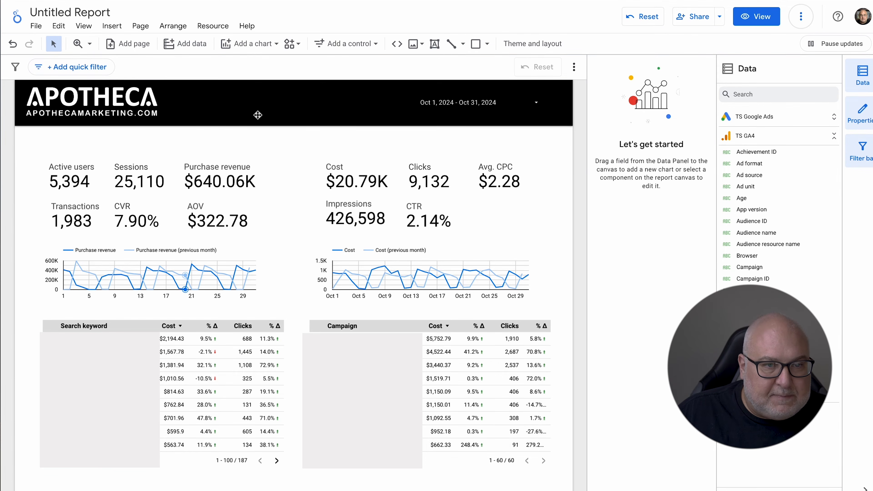
Add a new blank page to the report and duplicate the first page
{"action": "left_click", "coordinate": [138, 45]}
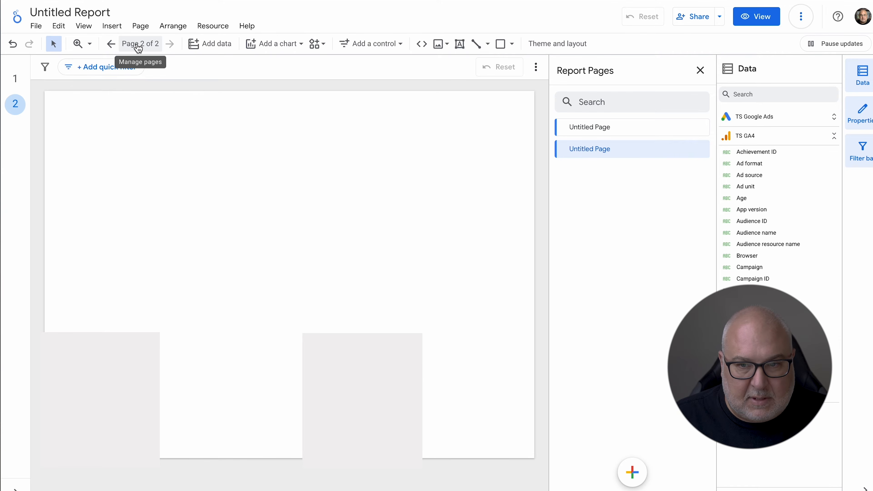
{"action": "left_click", "coordinate": [626, 128]}
{"action": "left_click", "coordinate": [700, 127]}
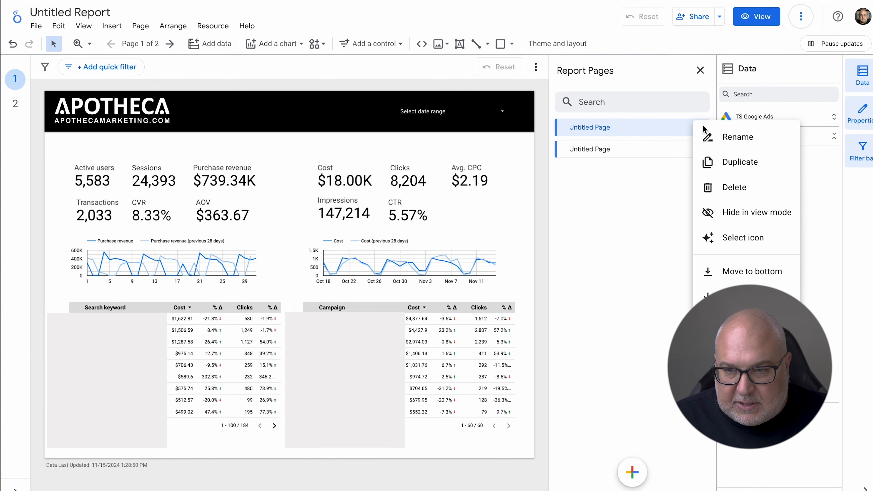
{"action": "left_click", "coordinate": [724, 162]}
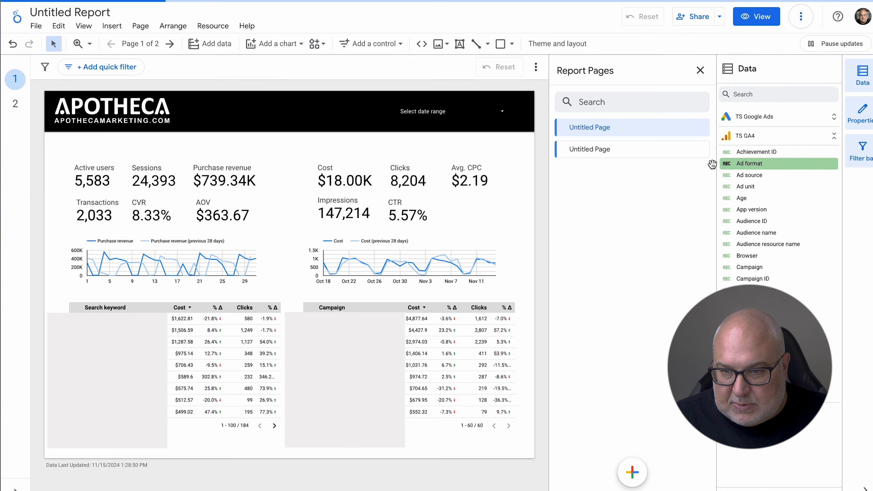
Rename the first report page as Overview
{"action": "left_click", "coordinate": [604, 129]}
{"action": "double_click", "coordinate": [604, 127]}
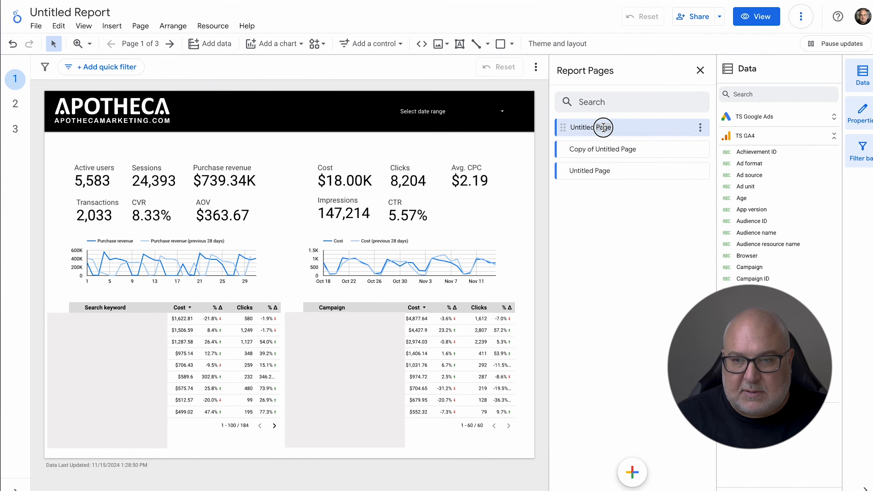
{"action": "key", "text": "ctrl+a"}
{"action": "type", "text": "E"}
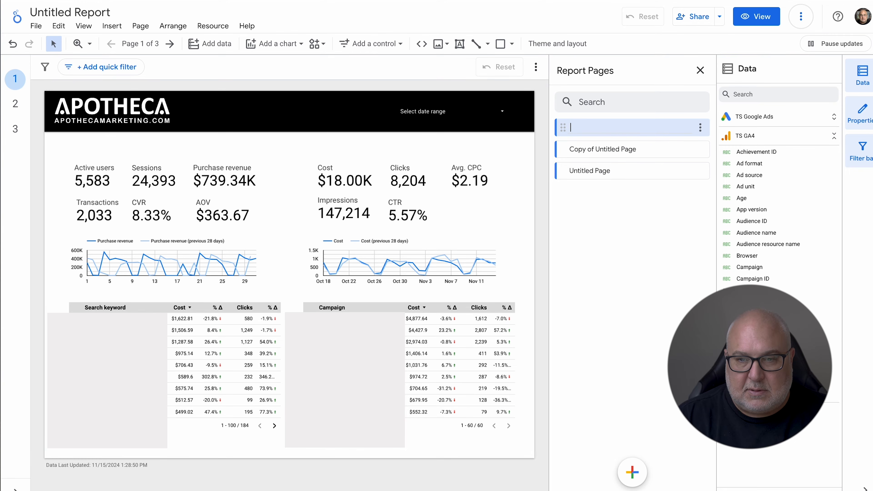
{"action": "type", "text": "Overview"}
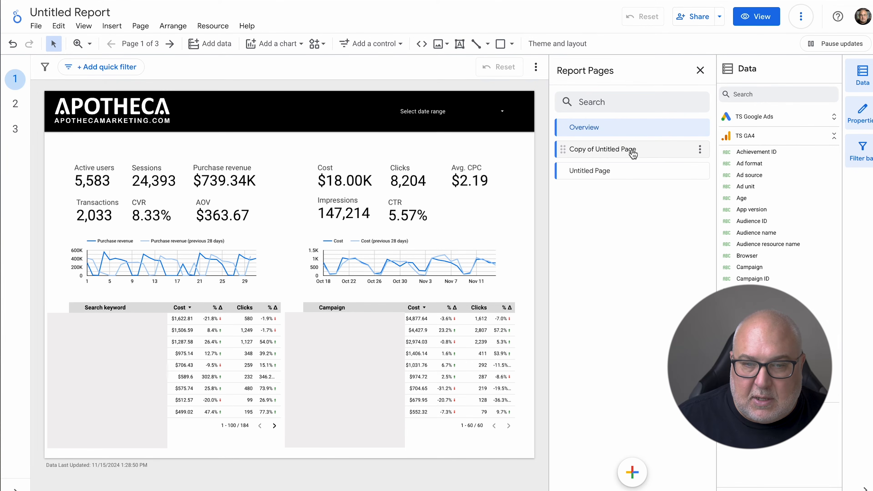
Delete all scorecards and both time series charts from the copied page, keeping the header and tables
{"action": "left_click", "coordinate": [617, 149]}
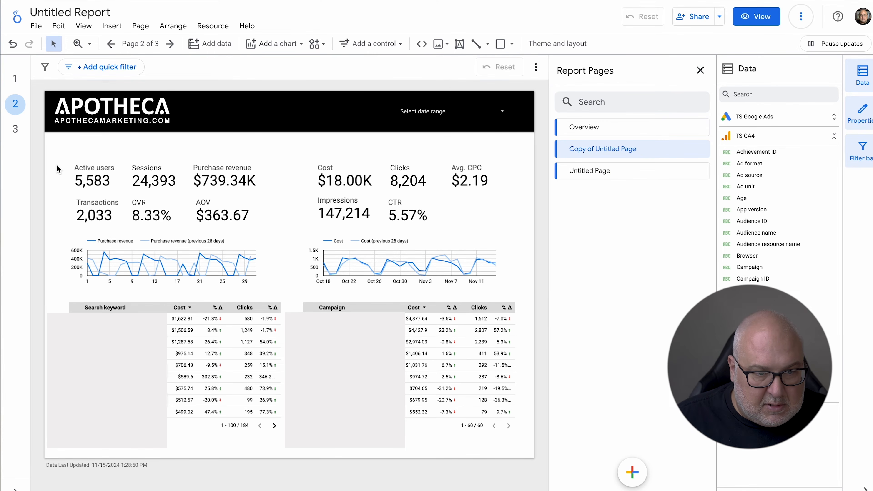
{"action": "left_click_drag", "start_coordinate": [56, 167], "coordinate": [509, 285]}
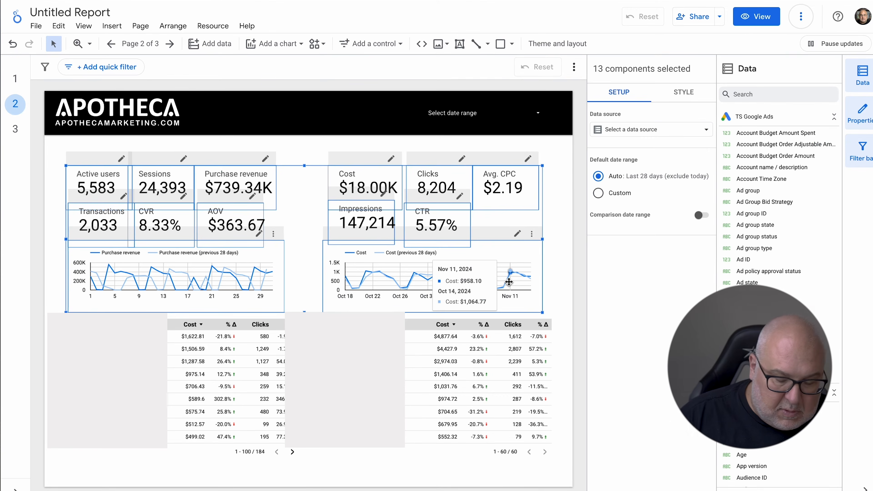
{"action": "key", "text": "Delete"}
Move the search keyword table up beneath the header and stretch it down to nearly the foot of the page
{"action": "left_click_drag", "start_coordinate": [220, 363], "coordinate": [210, 202]}
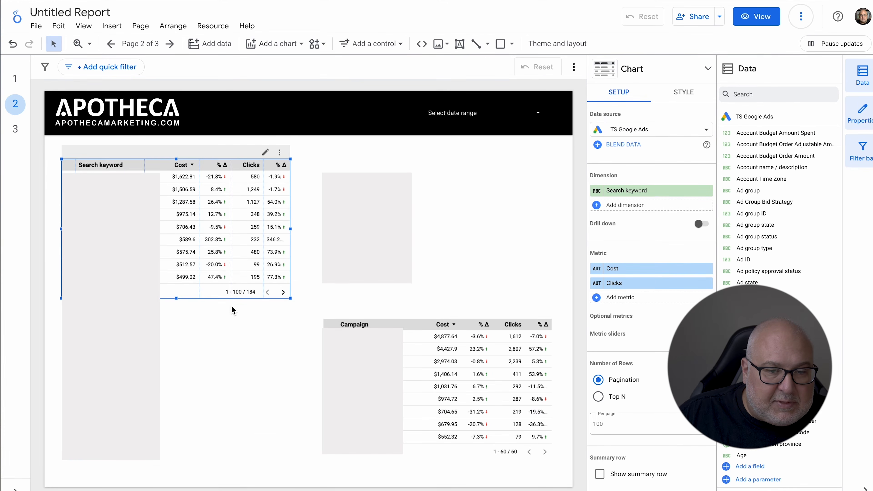
{"action": "left_click_drag", "start_coordinate": [177, 299], "coordinate": [164, 474]}
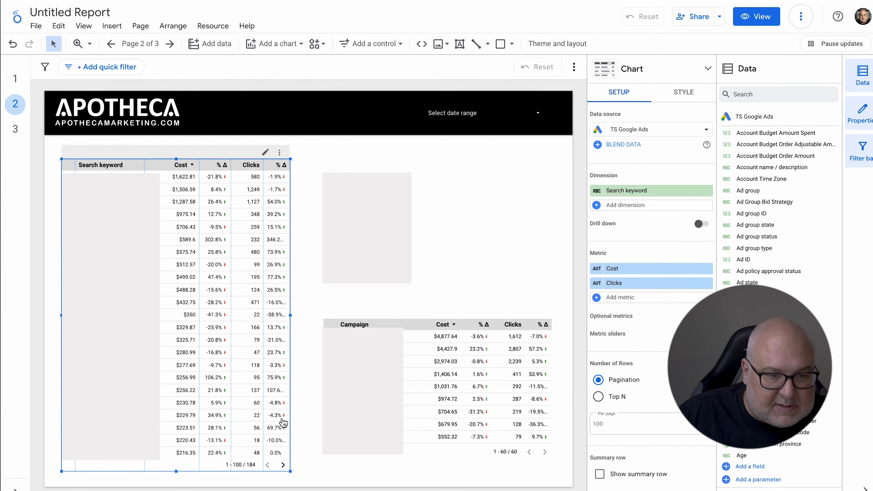
Move the Campaign table up beside the search keyword table and place a duplicate of it directly underneath
{"action": "left_click_drag", "start_coordinate": [465, 376], "coordinate": [403, 165]}
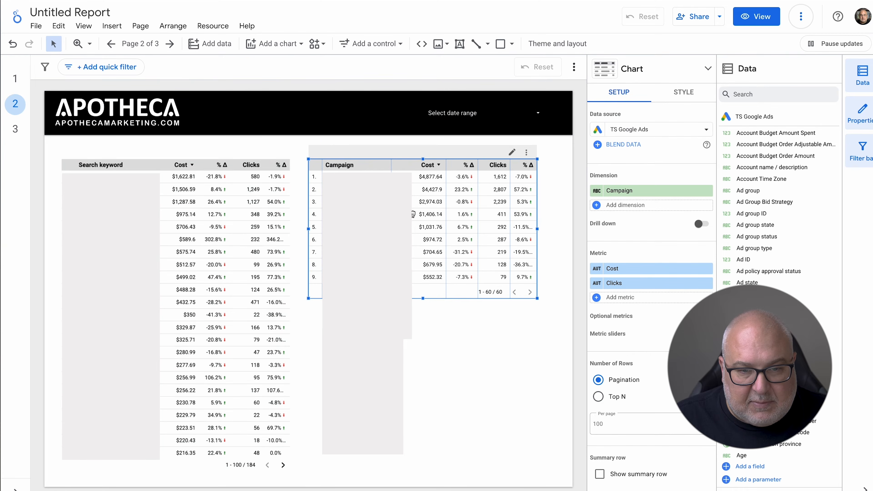
{"action": "left_click_drag", "start_coordinate": [412, 220], "coordinate": [407, 382]}
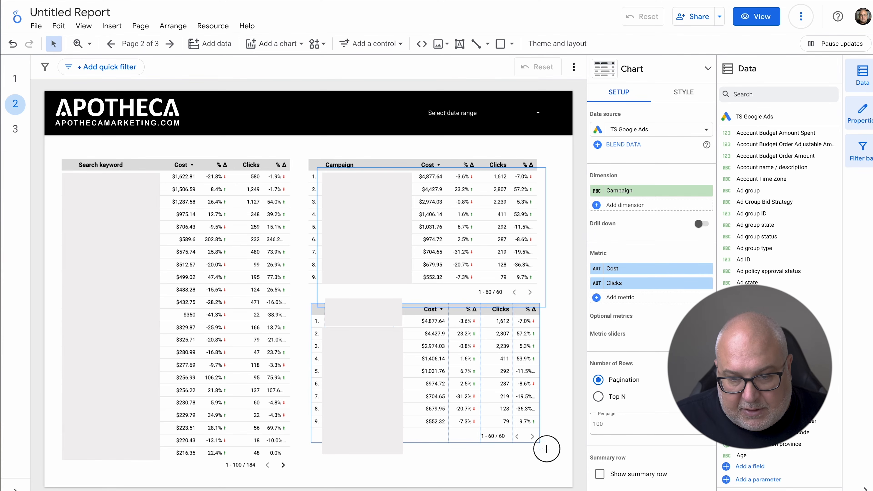
Set the duplicated campaign table's dimension to Ad group and position it below the Campaign table with a clear gap between them
{"action": "left_click", "coordinate": [527, 437]}
{"action": "left_click_drag", "start_coordinate": [542, 445], "coordinate": [546, 449]}
{"action": "left_click_drag", "start_coordinate": [517, 410], "coordinate": [516, 418]}
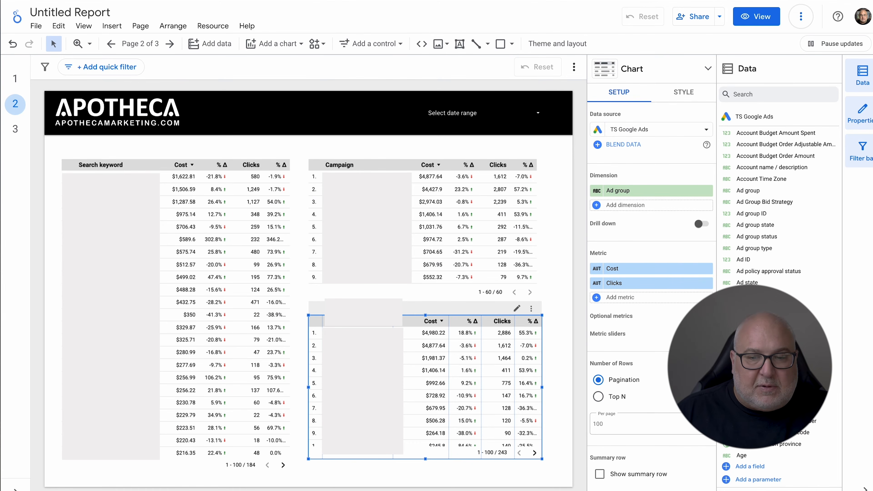
{"action": "left_click", "coordinate": [564, 323]}
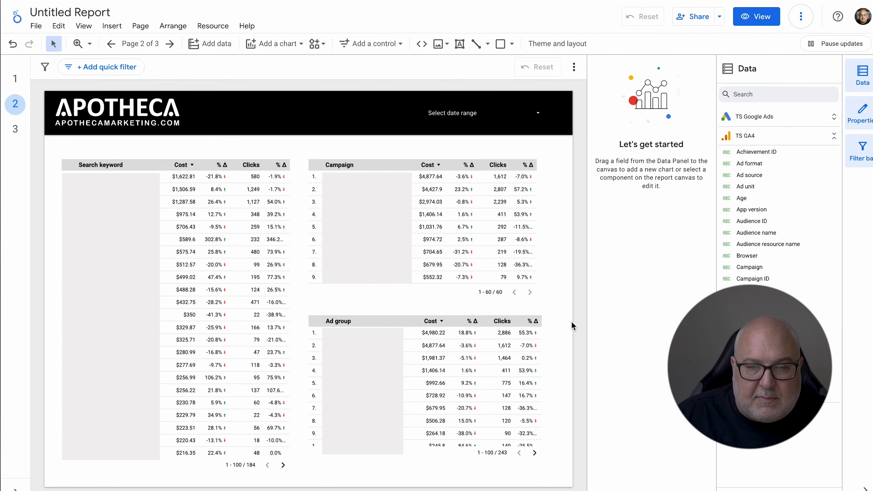
{"action": "left_click_drag", "start_coordinate": [429, 348], "coordinate": [426, 348]}
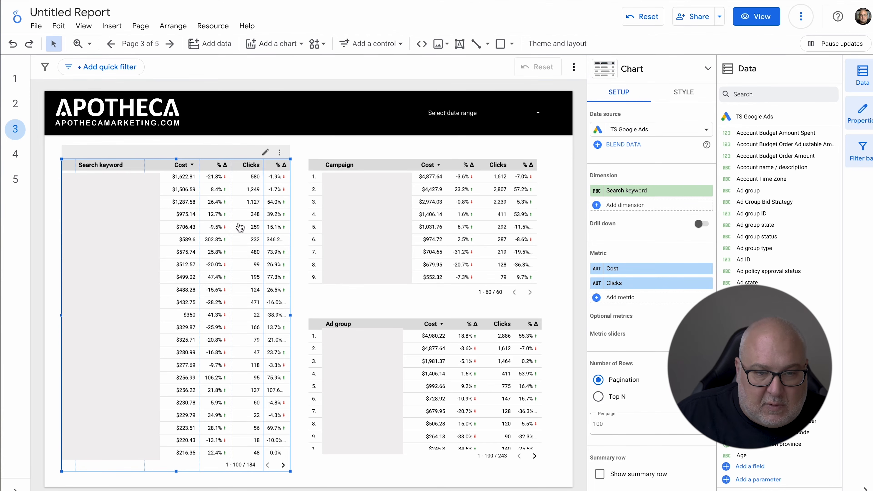
Switch the search keyword table's data source to TS GA4 and set its dimension to Session Google Ads keyword text
{"action": "left_click", "coordinate": [667, 131]}
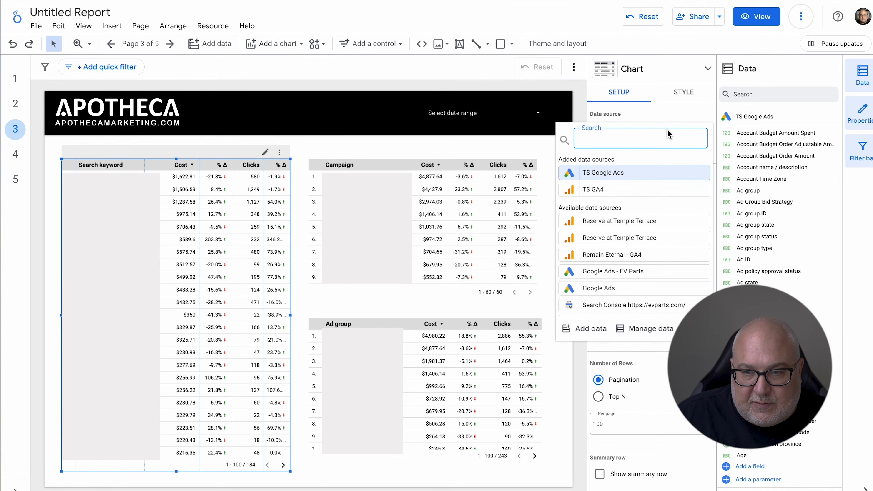
{"action": "left_click", "coordinate": [657, 190]}
{"action": "left_click", "coordinate": [645, 190]}
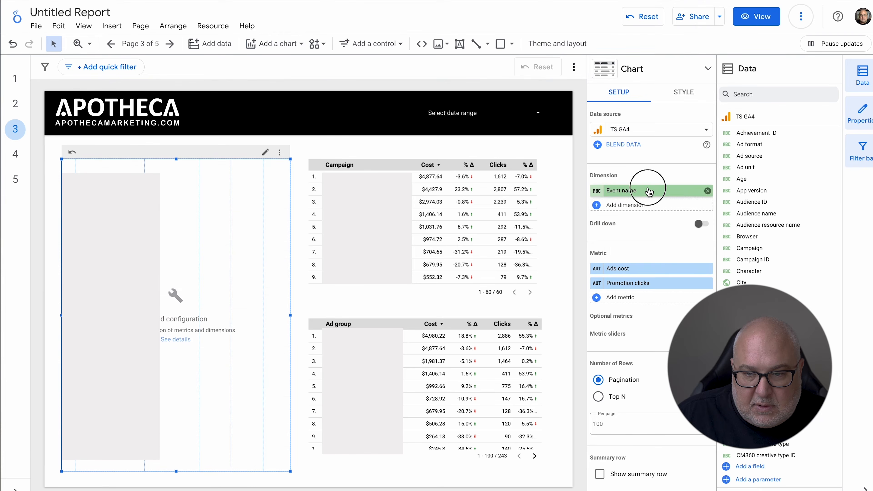
{"action": "type", "text": "keyr"}
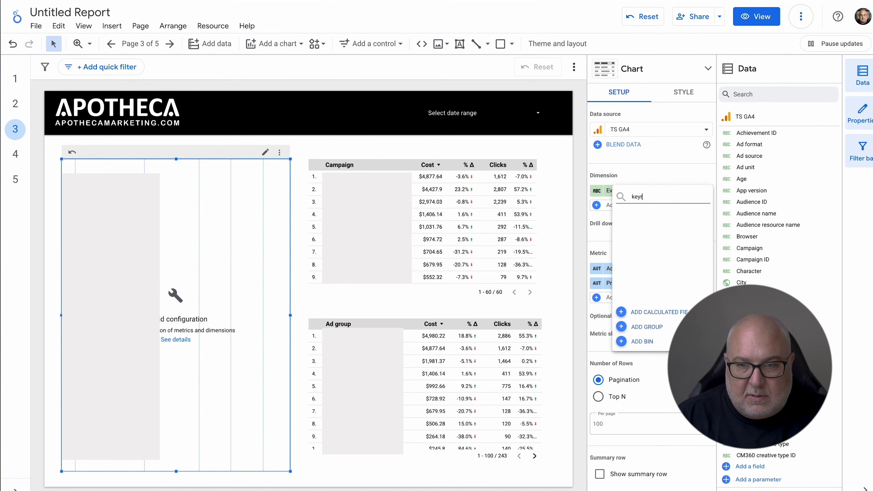
{"action": "key", "text": "BackSpace"}
{"action": "type", "text": "word"}
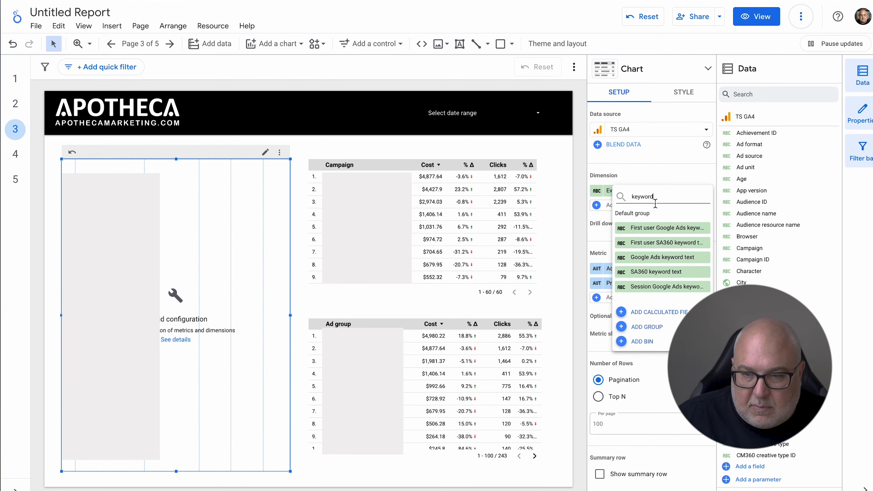
{"action": "left_click", "coordinate": [672, 288]}
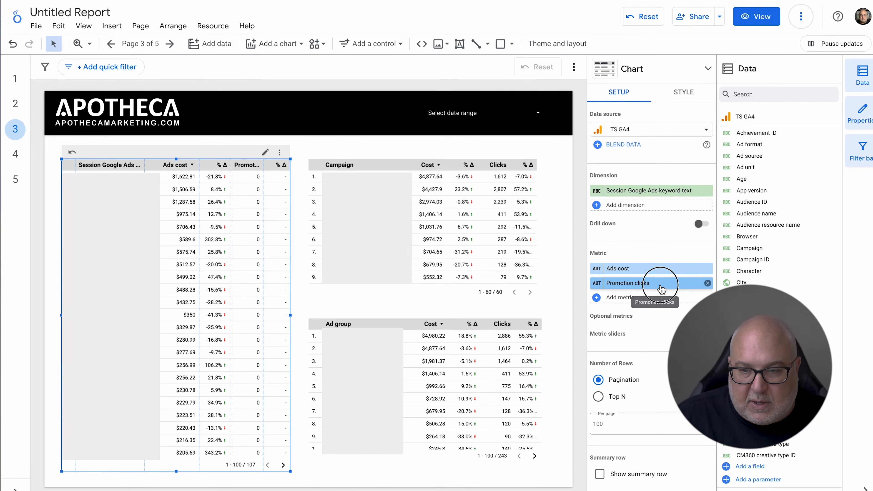
Replace the Promotion clicks metric in the keyword table with Purchase revenue
{"action": "left_click", "coordinate": [672, 284]}
{"action": "type", "text": "revenue"}
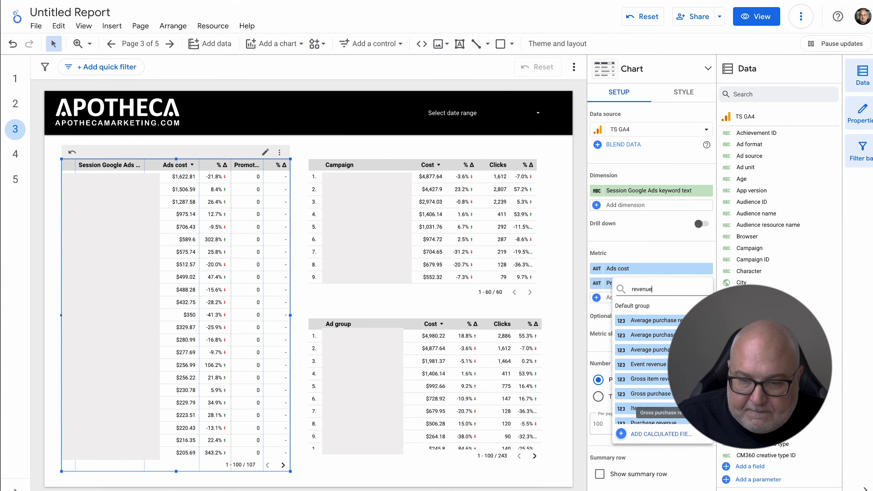
{"action": "scroll", "coordinate": [653, 364], "scroll_direction": "down", "scroll_amount": 1}
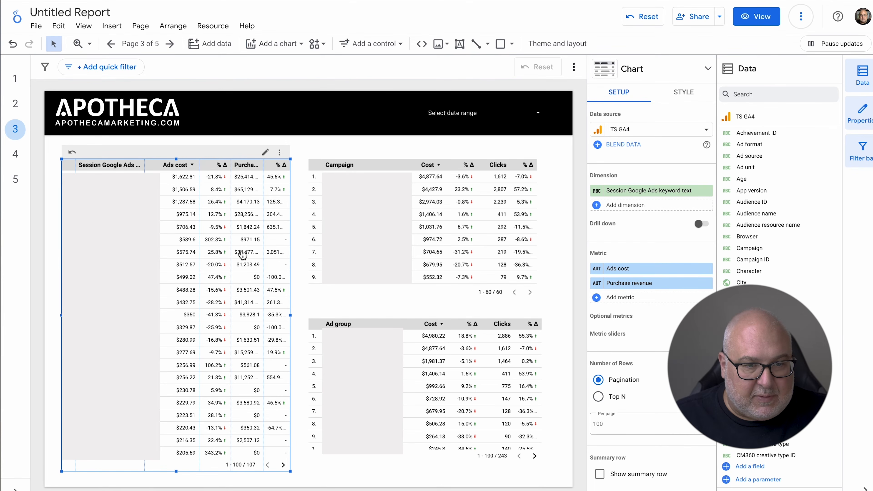
Set the header's date range control to Last month and make it a report-level control
{"action": "left_click", "coordinate": [469, 112]}
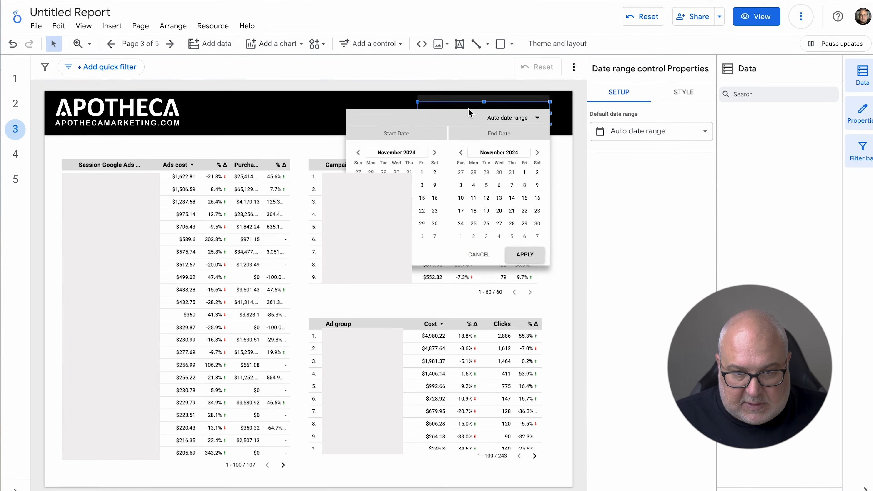
{"action": "left_click", "coordinate": [505, 118]}
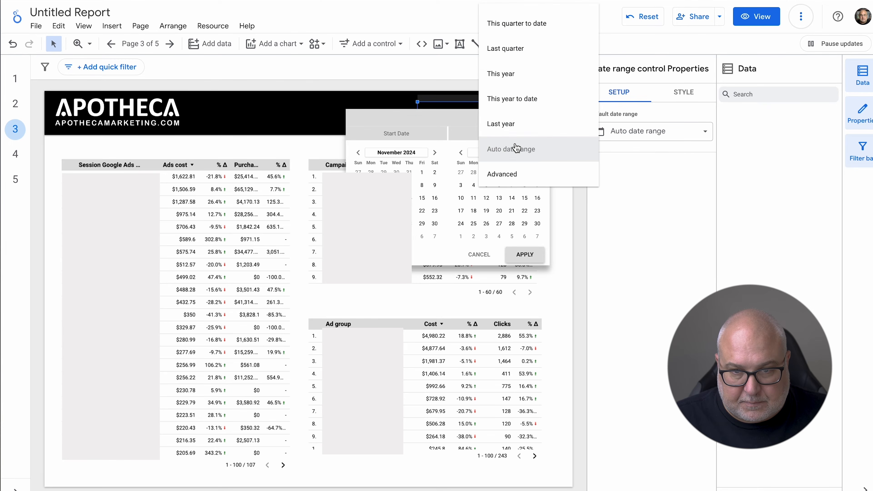
{"action": "scroll", "coordinate": [530, 123], "scroll_direction": "up", "scroll_amount": 2}
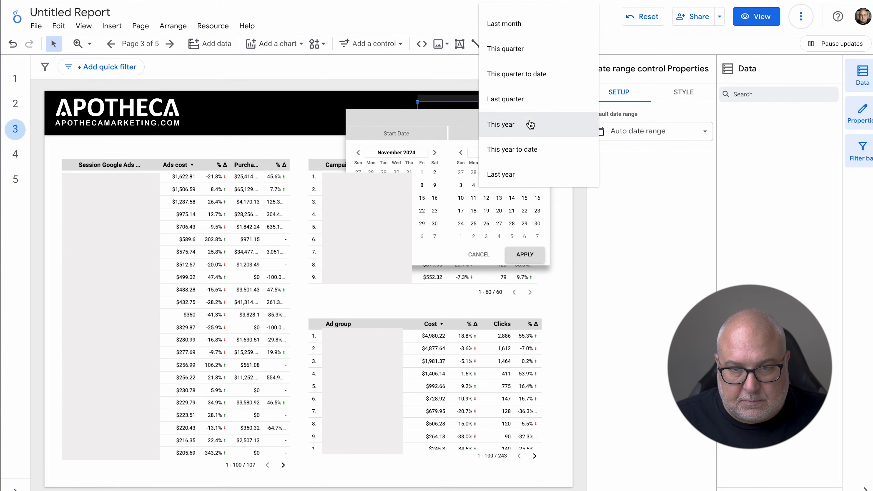
{"action": "scroll", "coordinate": [529, 121], "scroll_direction": "up", "scroll_amount": 2}
{"action": "left_click", "coordinate": [529, 58]}
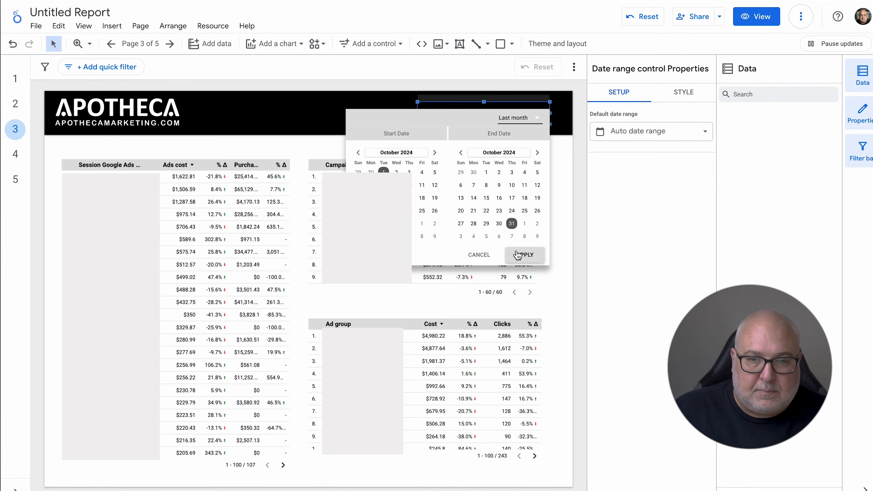
{"action": "left_click", "coordinate": [518, 255]}
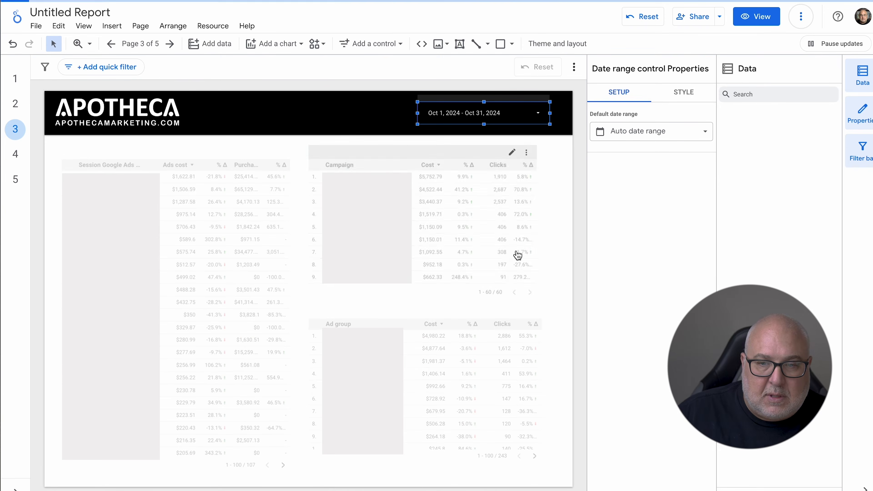
{"action": "right_click", "coordinate": [521, 114]}
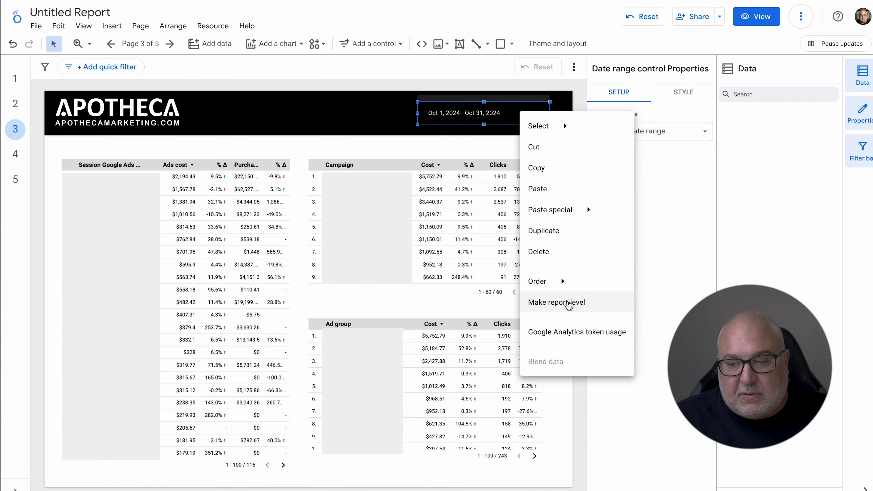
{"action": "left_click", "coordinate": [569, 305]}
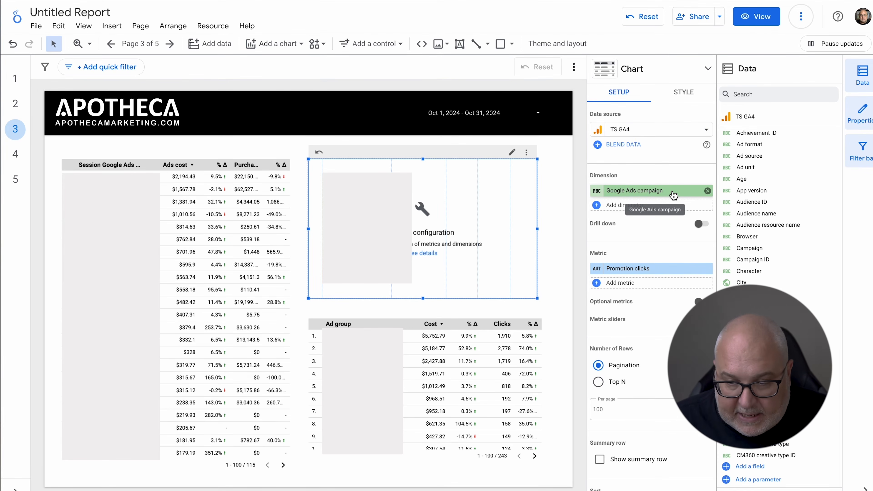
Replace the Google Ads campaign table's Promotion clicks metric with Purchase revenue and add Ads cost as a second metric
{"action": "left_click", "coordinate": [709, 269]}
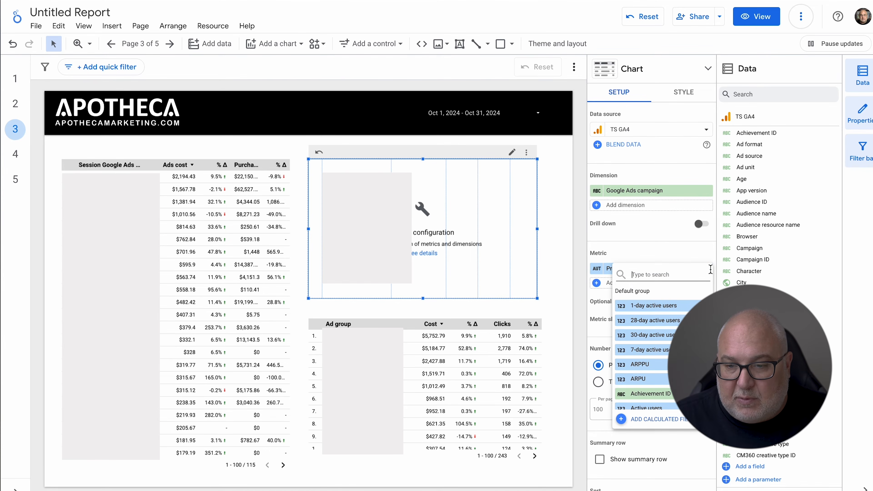
{"action": "type", "text": "revenue"}
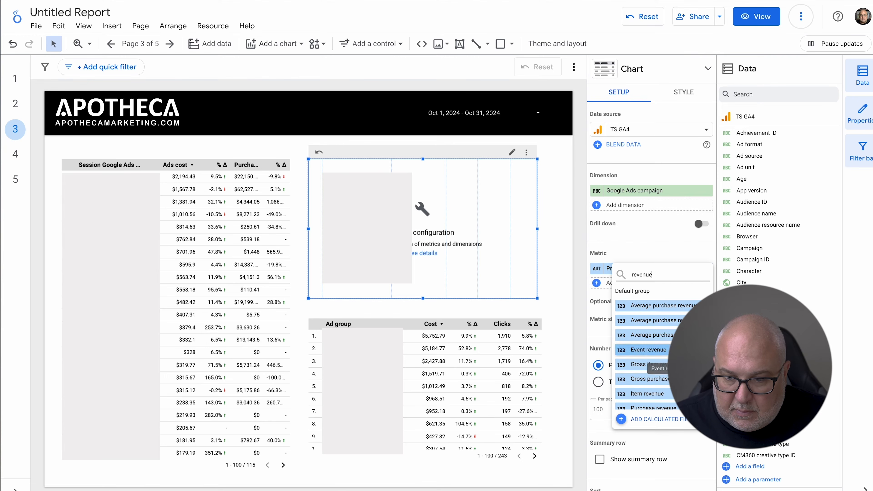
{"action": "scroll", "coordinate": [653, 351], "scroll_direction": "down", "scroll_amount": 1}
{"action": "left_click", "coordinate": [646, 373]}
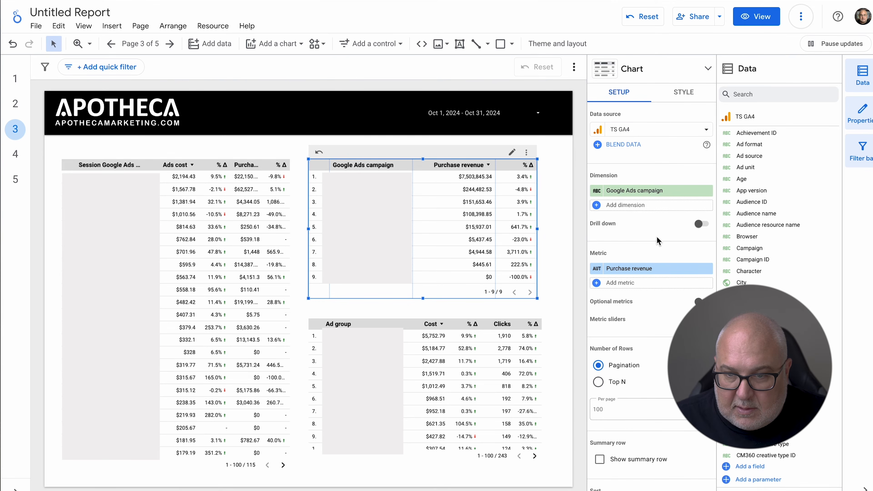
{"action": "left_click", "coordinate": [653, 283]}
{"action": "type", "text": "cost"}
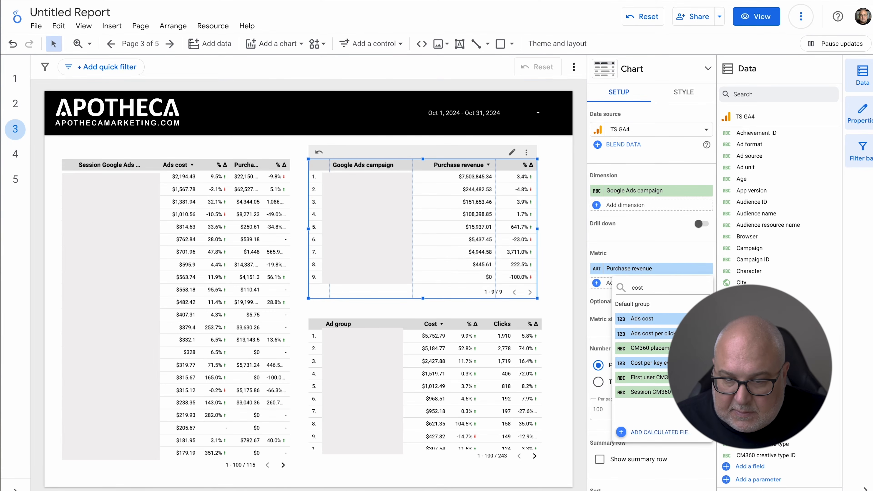
{"action": "left_click", "coordinate": [655, 320]}
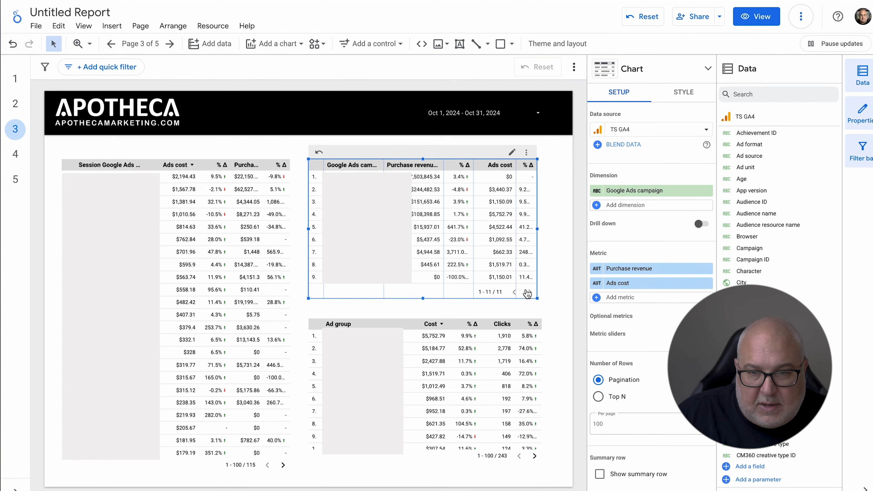
Switch the Ad group table's data source to TS GA4 and set its dimension to Google Ads ad group name
{"action": "left_click", "coordinate": [466, 390]}
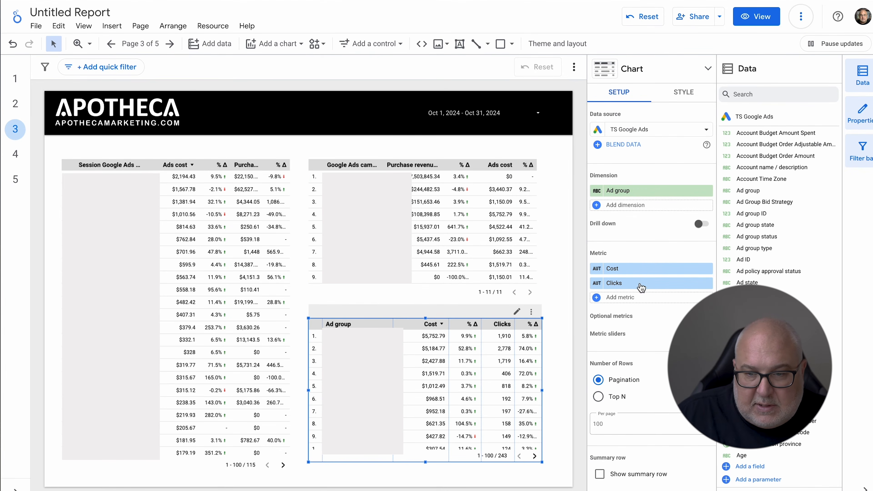
{"action": "left_click", "coordinate": [666, 193]}
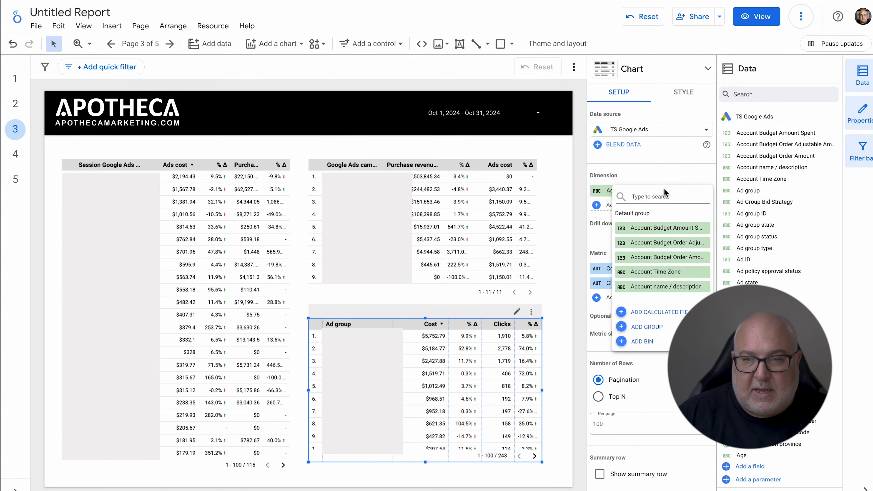
{"action": "type", "text": "google"}
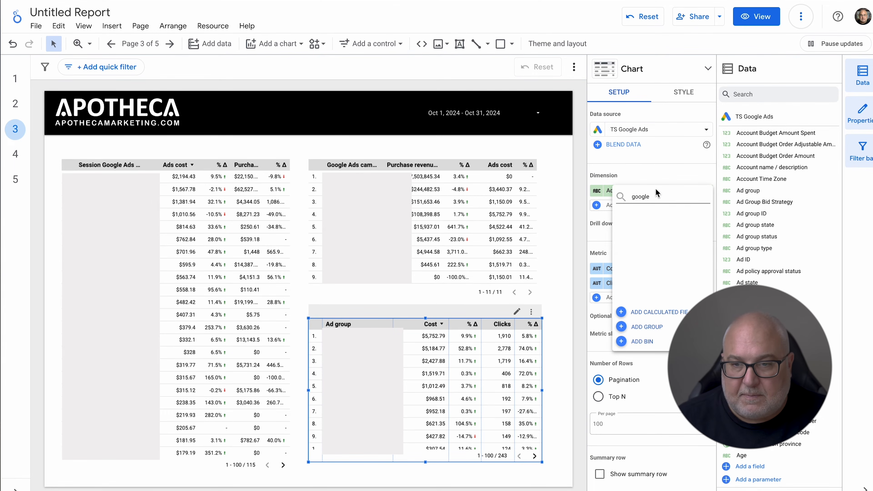
{"action": "left_click", "coordinate": [657, 129]}
{"action": "left_click", "coordinate": [656, 129]}
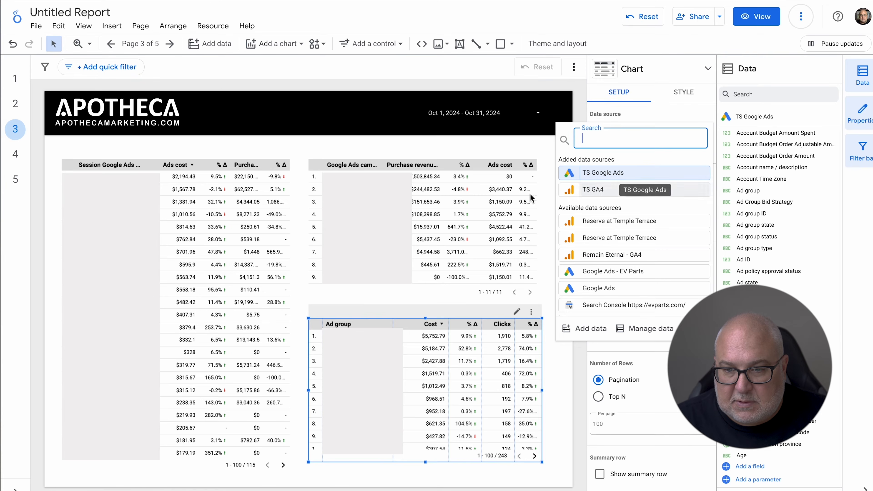
{"action": "left_click", "coordinate": [600, 190]}
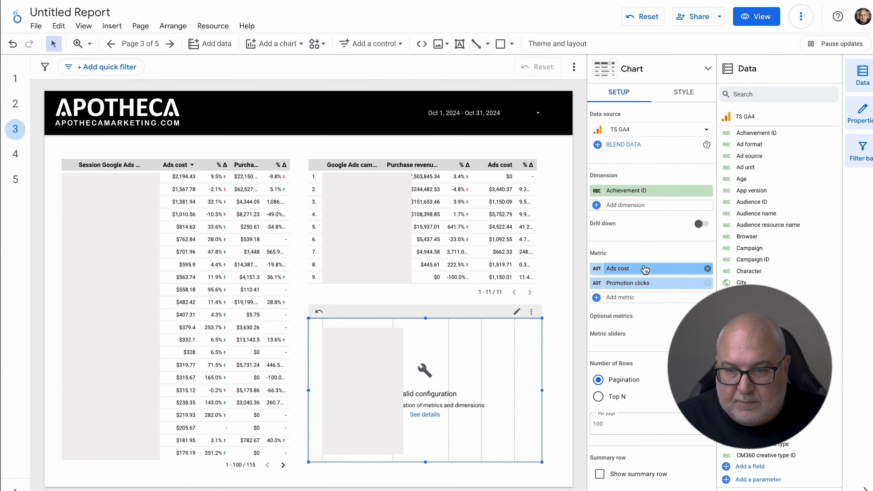
{"action": "left_click", "coordinate": [647, 190]}
{"action": "type", "text": "google ad"}
{"action": "scroll", "coordinate": [669, 231], "scroll_direction": "down", "scroll_amount": 5}
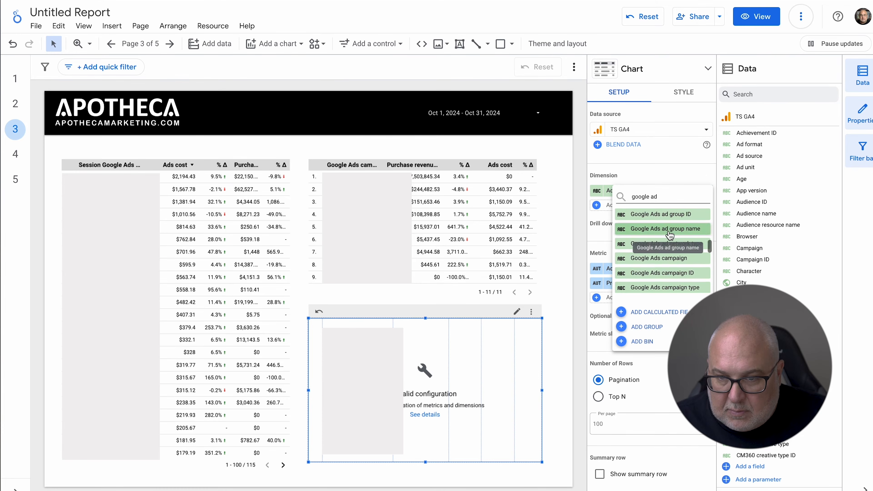
{"action": "left_click", "coordinate": [669, 230]}
Clear the existing metrics of the ad group table and add Ads cost and Purchase revenue in that order
{"action": "left_click", "coordinate": [707, 269]}
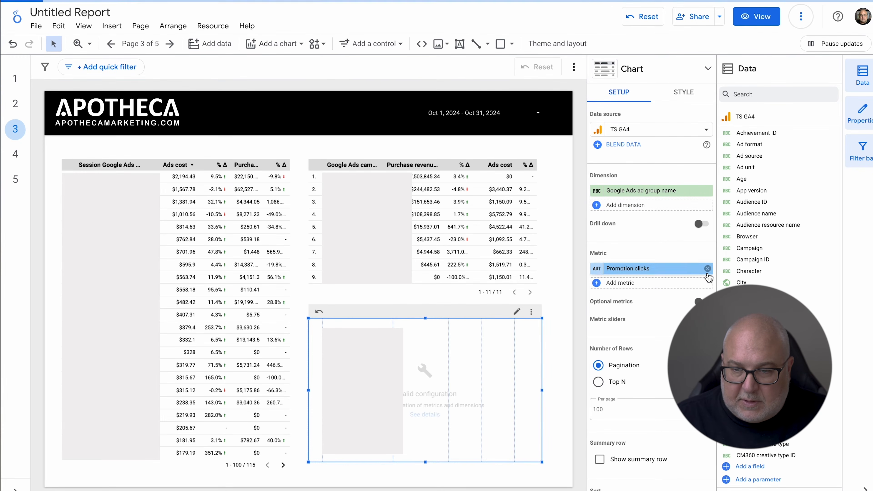
{"action": "left_click", "coordinate": [707, 269]}
{"action": "left_click", "coordinate": [659, 268]}
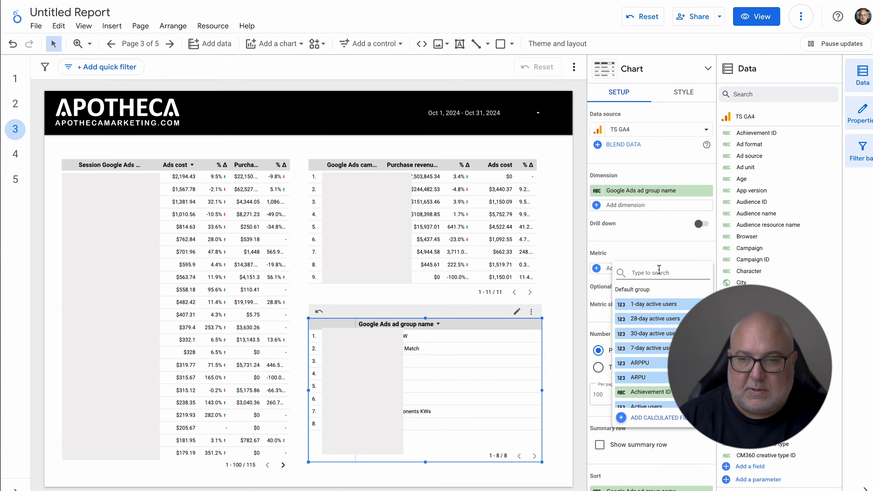
{"action": "type", "text": "cost"}
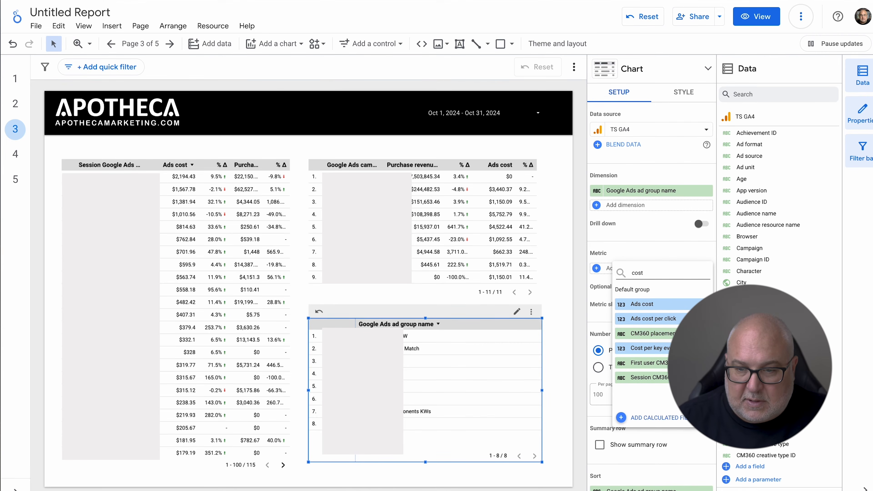
{"action": "key", "text": "Return"}
{"action": "type", "text": "revenue"}
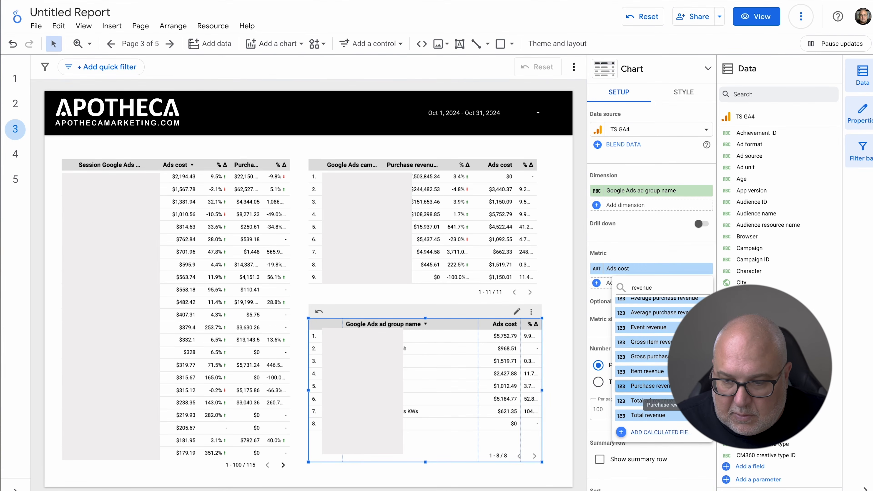
{"action": "left_click", "coordinate": [623, 382]}
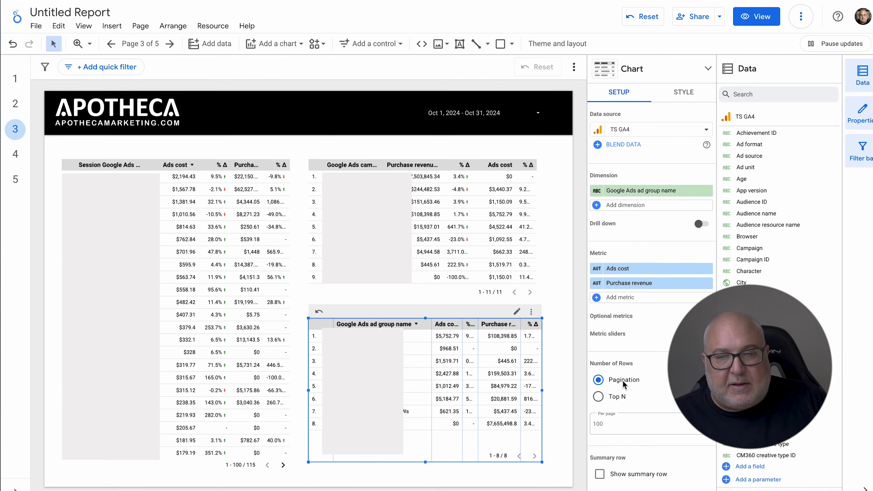
Shade the odd rows of the Session Google Ads keyword table light grey
{"action": "left_click", "coordinate": [177, 203]}
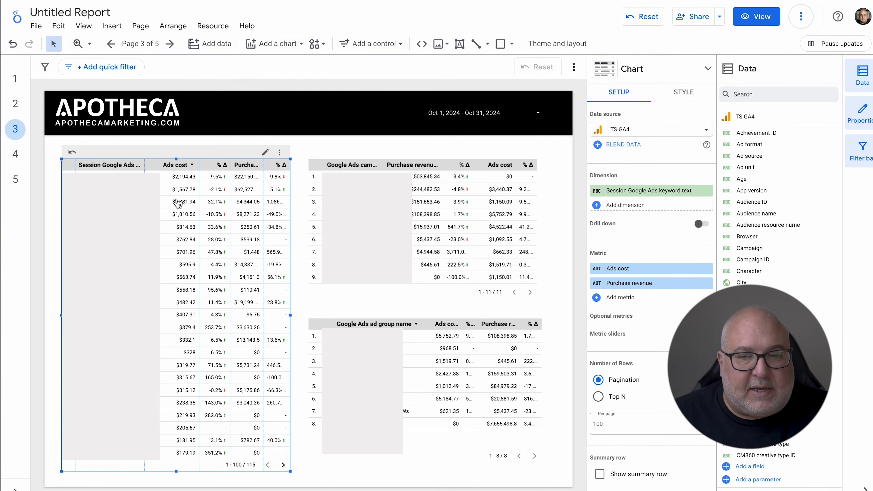
{"action": "left_click", "coordinate": [687, 94]}
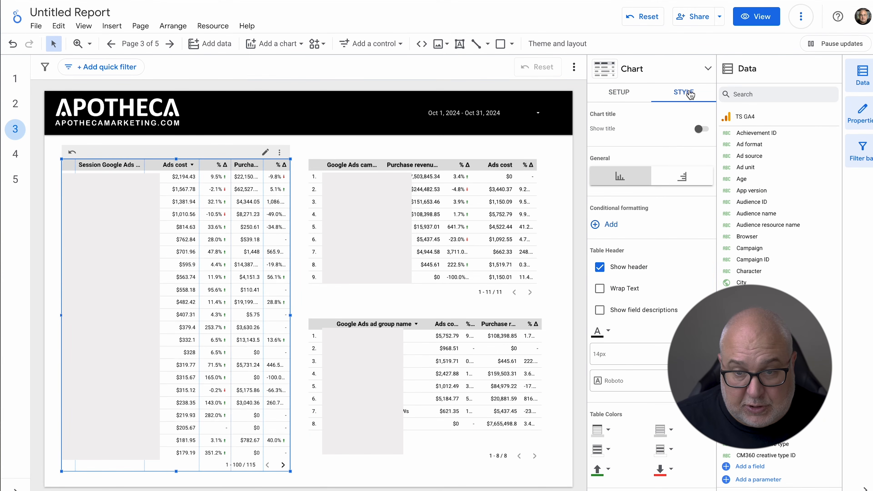
{"action": "scroll", "coordinate": [684, 258], "scroll_direction": "down", "scroll_amount": 4}
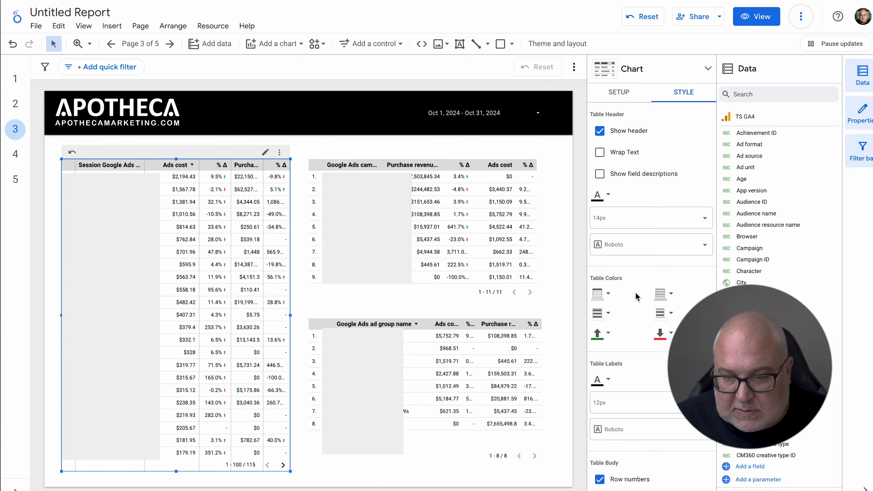
{"action": "scroll", "coordinate": [637, 297], "scroll_direction": "down", "scroll_amount": 2}
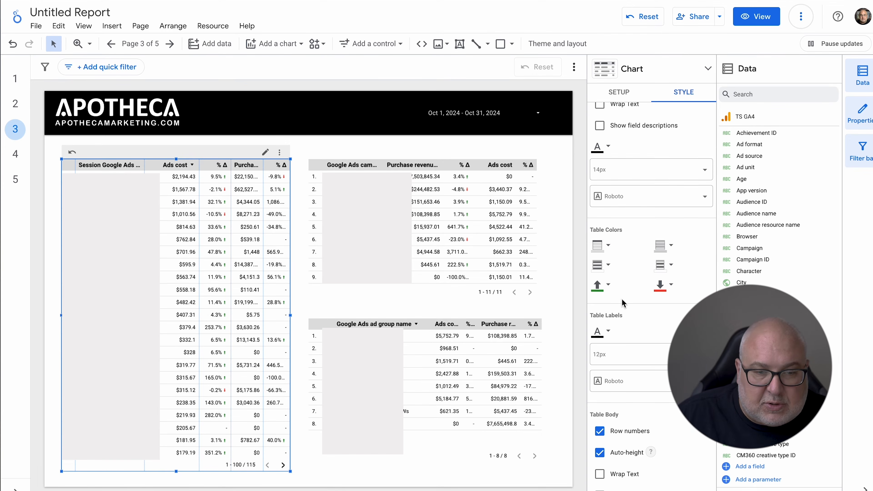
{"action": "left_click", "coordinate": [666, 251]}
{"action": "left_click", "coordinate": [631, 237]}
{"action": "left_click", "coordinate": [606, 269]}
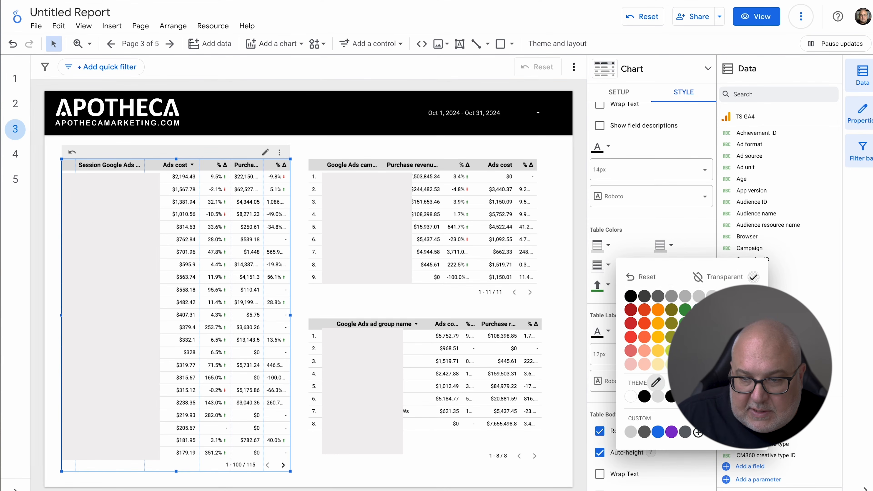
{"action": "left_click", "coordinate": [726, 296]}
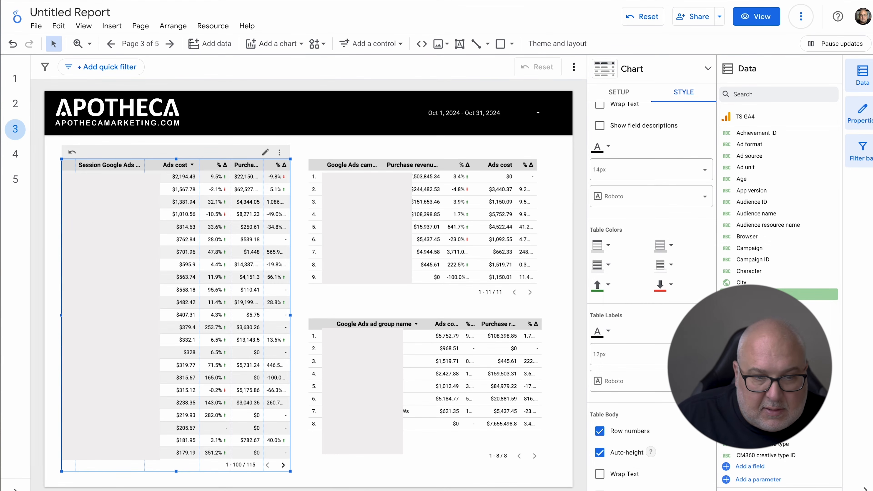
{"action": "left_click", "coordinate": [575, 217]}
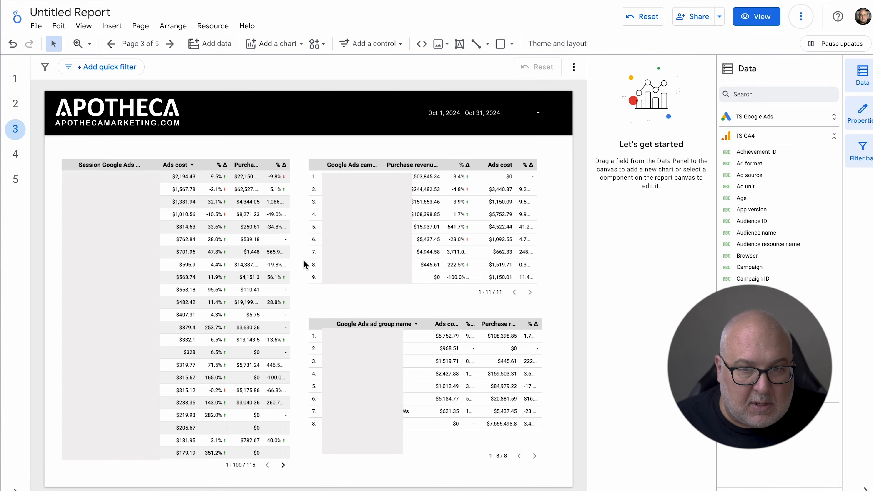
Duplicate a tables page of the report and delete the three tables from the copy, keeping the header
{"action": "left_click", "coordinate": [149, 47]}
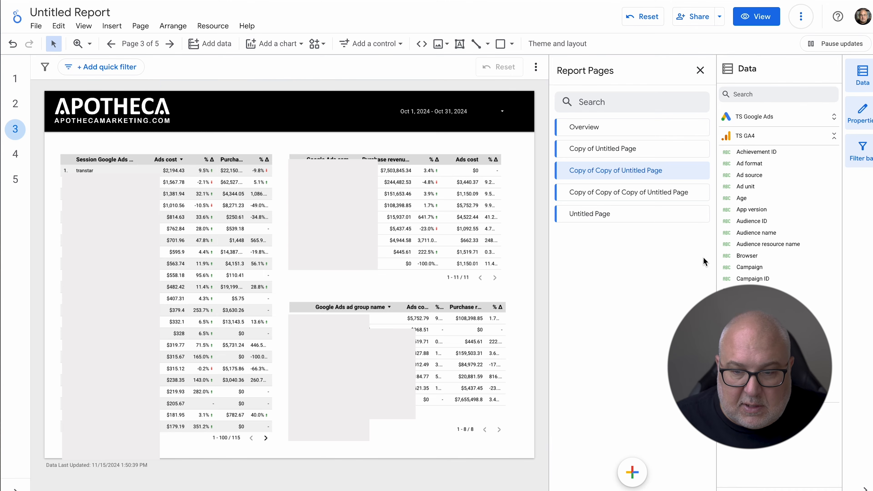
{"action": "left_click", "coordinate": [701, 171]}
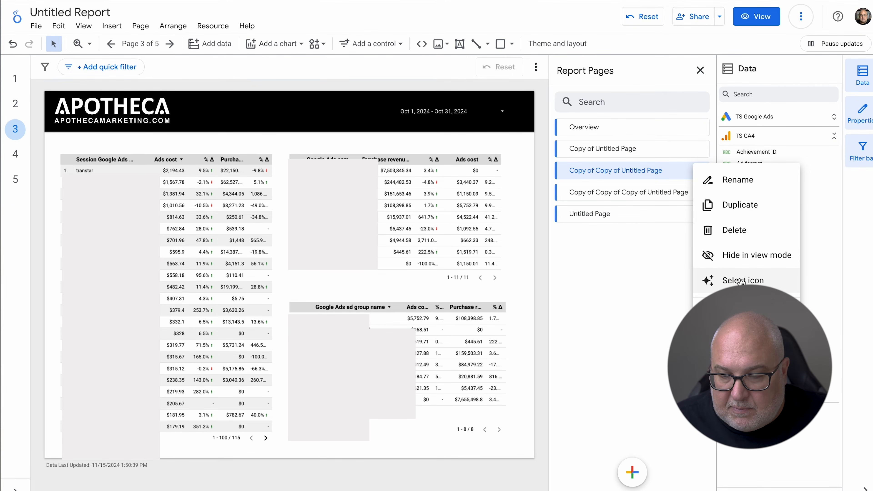
{"action": "left_click", "coordinate": [737, 205]}
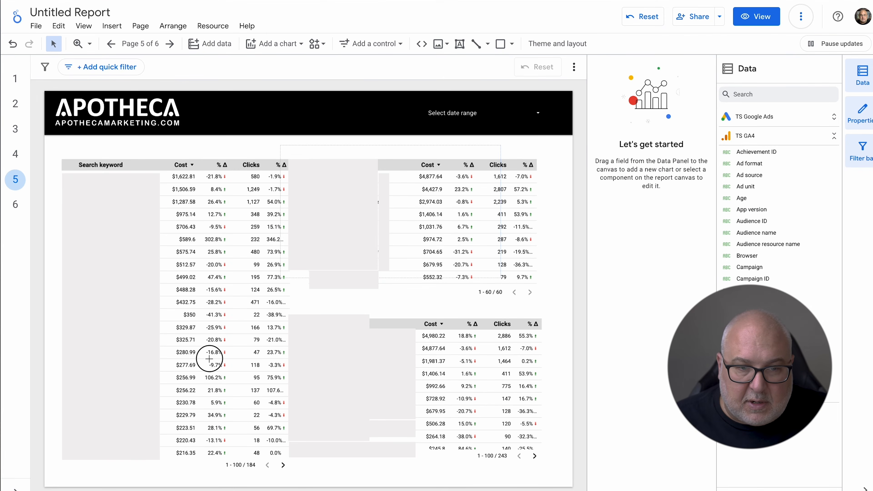
{"action": "left_click_drag", "start_coordinate": [501, 145], "coordinate": [208, 390]}
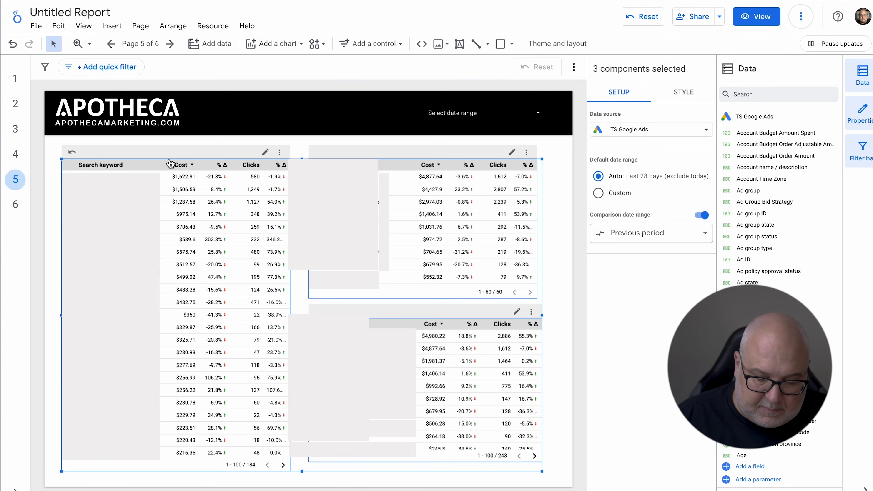
{"action": "key", "text": "Delete"}
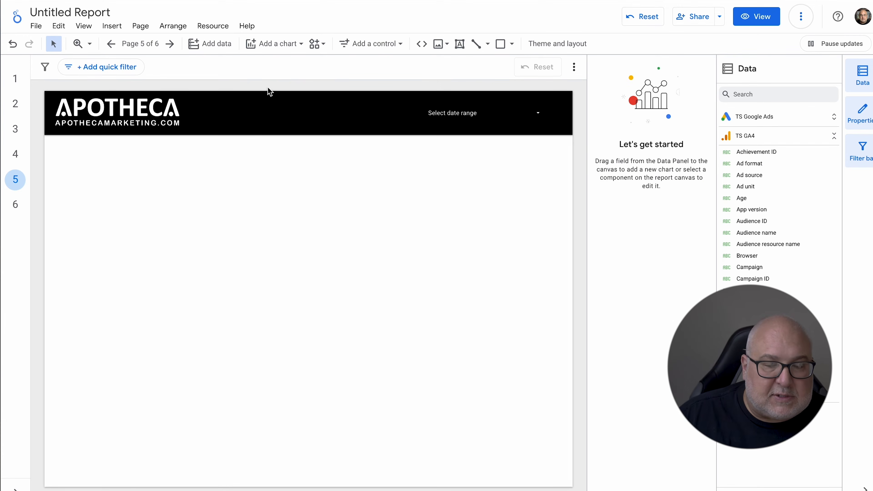
Add a column chart below the logo on the emptied page and nudge it toward the page's left margin
{"action": "left_click", "coordinate": [284, 44]}
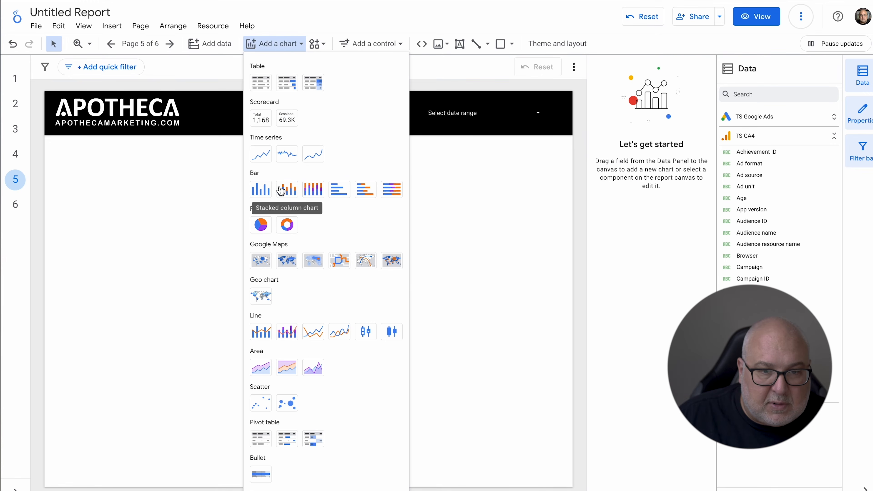
{"action": "left_click", "coordinate": [260, 188]}
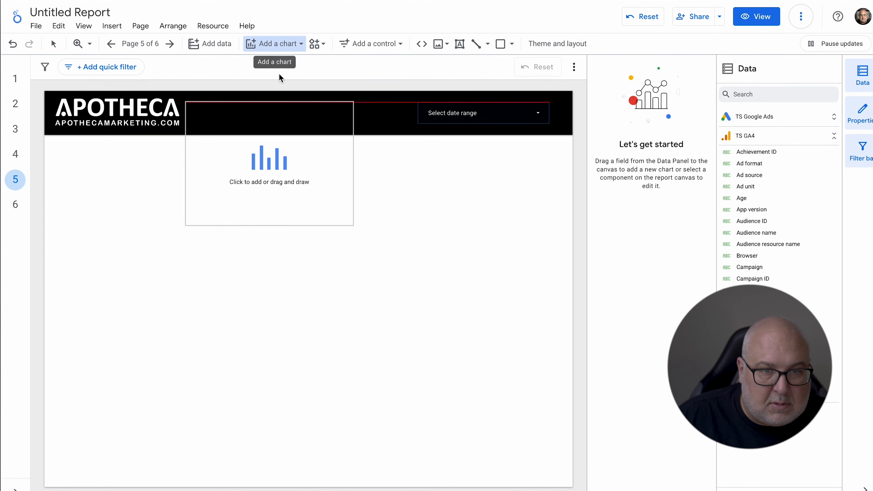
{"action": "left_click", "coordinate": [81, 174]}
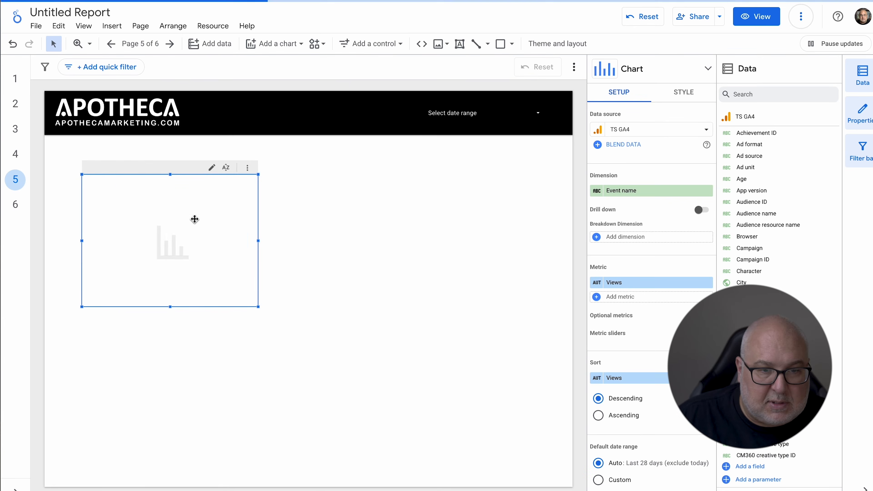
{"action": "left_click", "coordinate": [658, 73]}
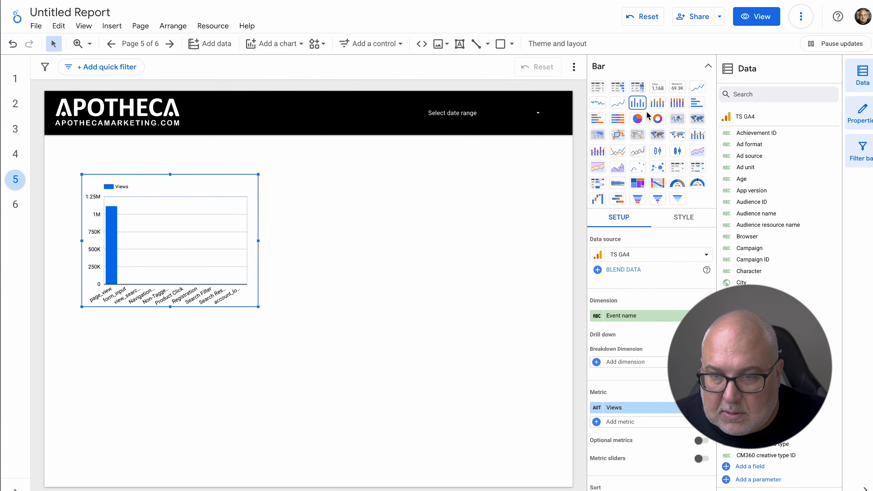
{"action": "left_click", "coordinate": [428, 335]}
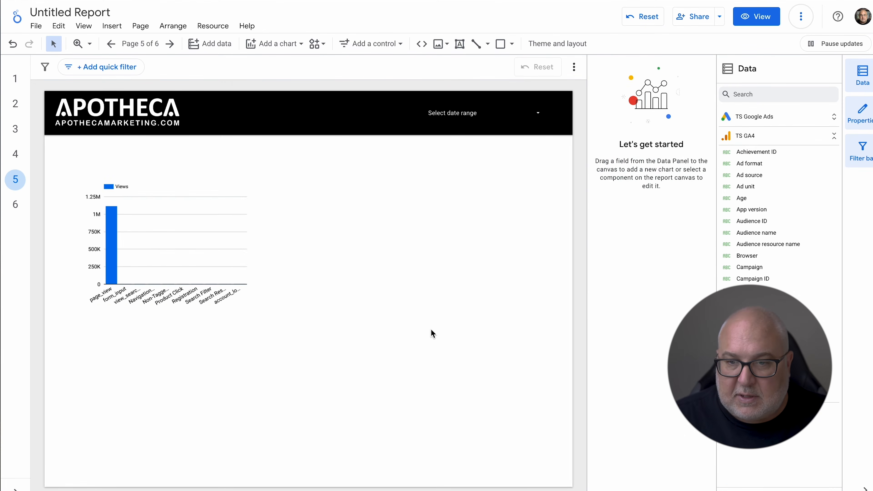
{"action": "left_click", "coordinate": [184, 262]}
{"action": "mouse_move", "coordinate": [181, 250]}
{"action": "left_mouse_down"}
{"action": "mouse_move", "coordinate": [168, 241]}
{"action": "mouse_move", "coordinate": [171, 250]}
{"action": "left_mouse_up"}
Switch the column chart's data source to TS Google Ads and set its dimension to Month
{"action": "left_click", "coordinate": [650, 130]}
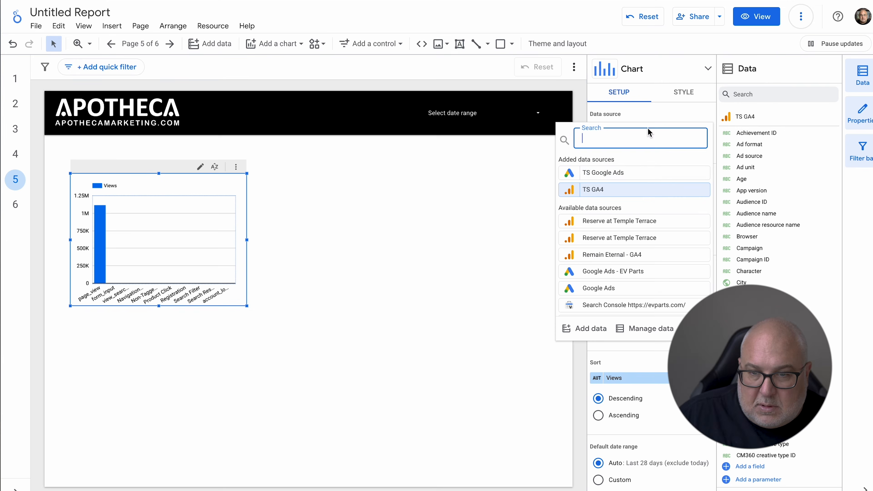
{"action": "left_click", "coordinate": [638, 176]}
{"action": "left_click", "coordinate": [654, 191]}
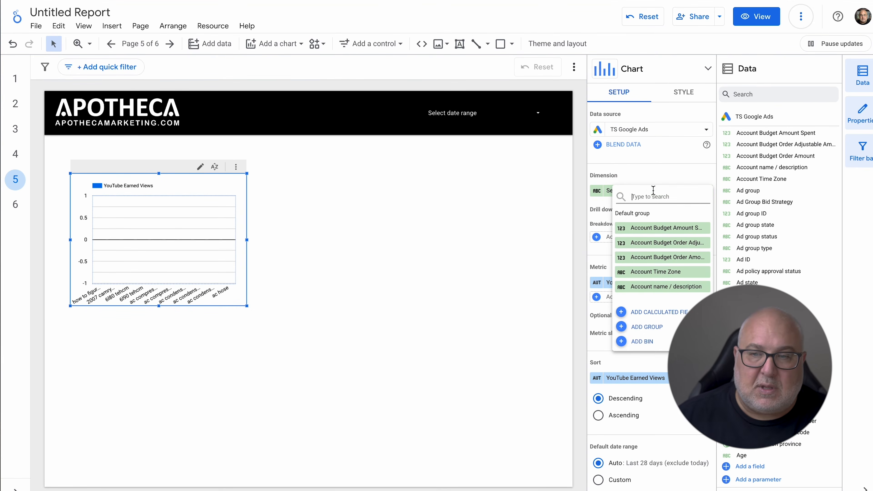
{"action": "type", "text": "cliks"}
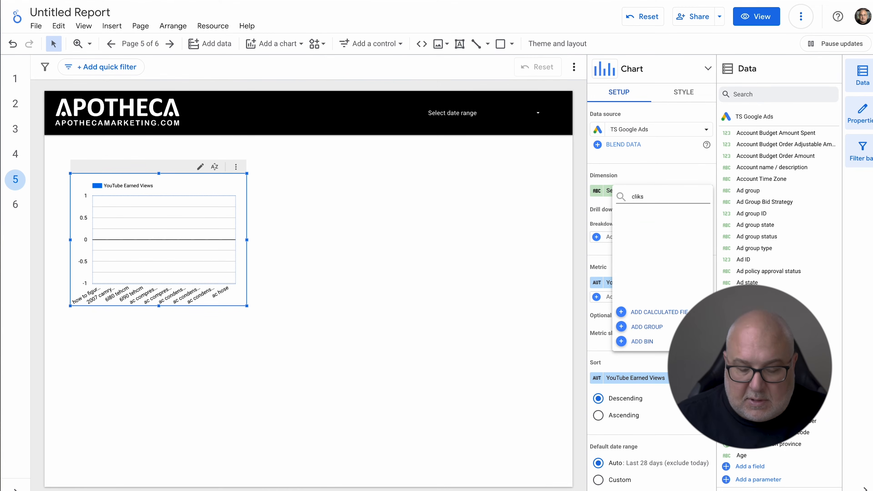
{"action": "key", "text": "BackSpace"}
{"action": "key", "text": "BackSpace"}
{"action": "key", "text": "BackSpace"}
{"action": "type", "text": "month"}
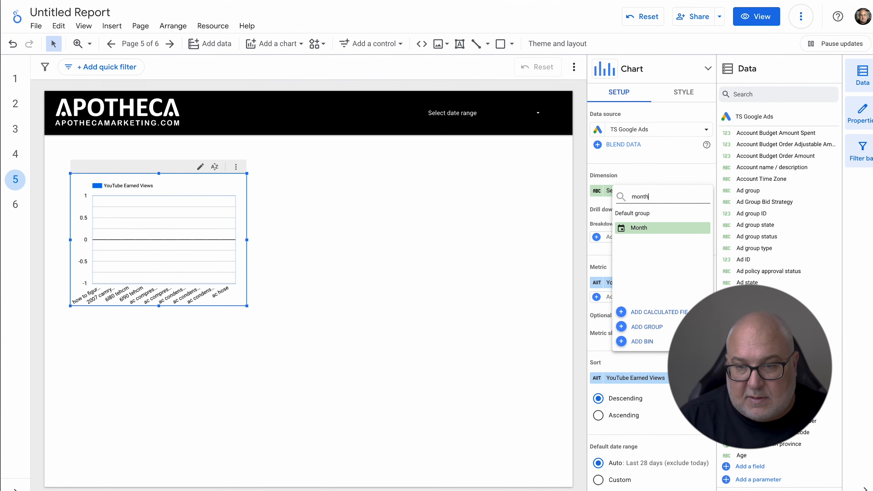
{"action": "left_click", "coordinate": [639, 228]}
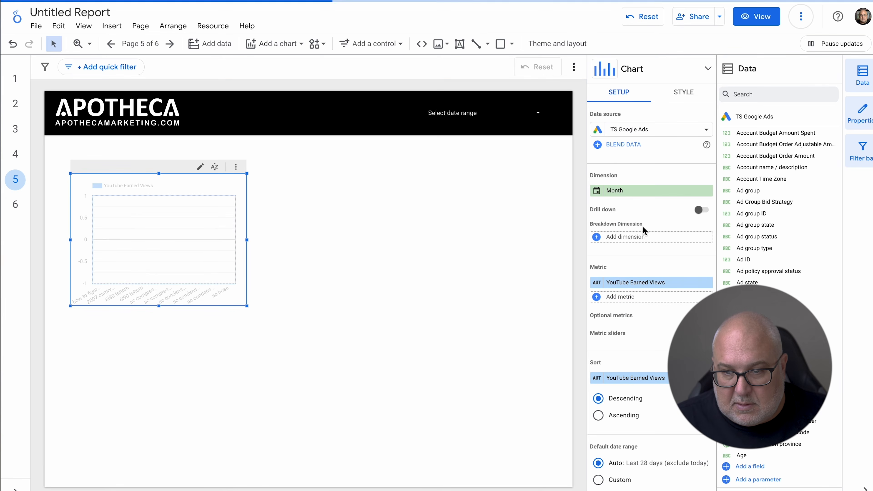
Replace the column chart's metric with Clicks and add Cost as a second metric
{"action": "left_click", "coordinate": [637, 282]}
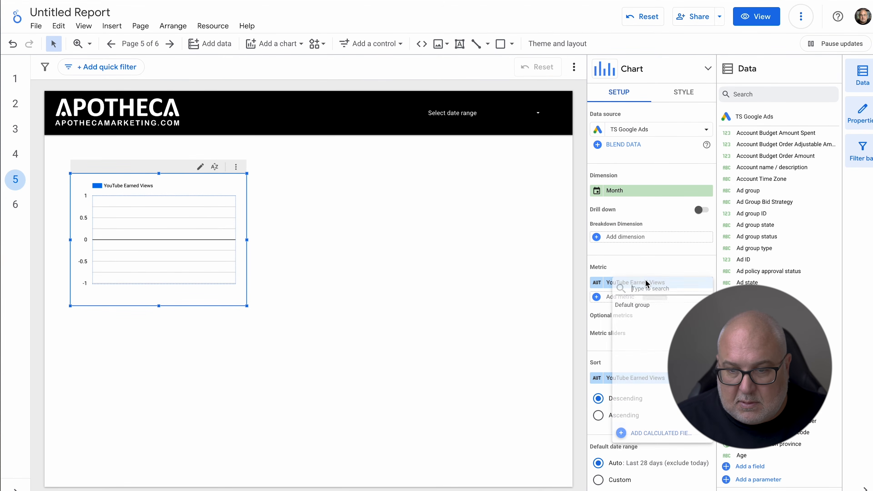
{"action": "type", "text": "clicks"}
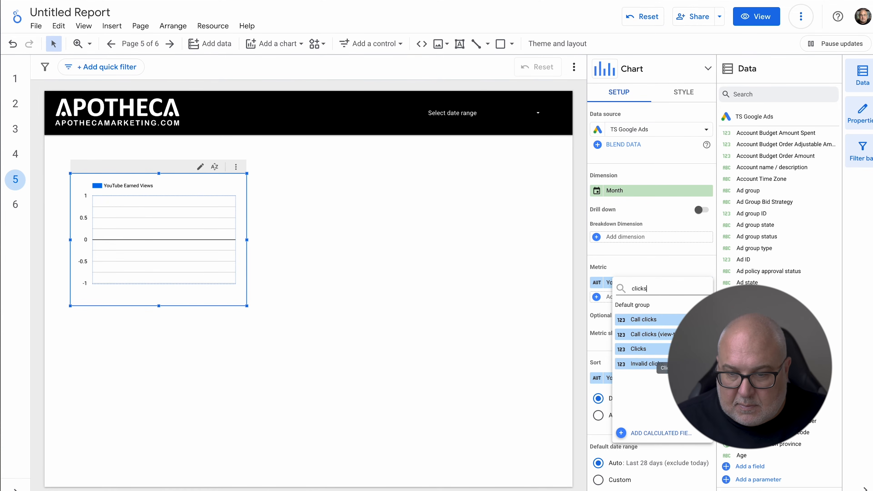
{"action": "left_click", "coordinate": [665, 349]}
{"action": "type", "text": "cost"}
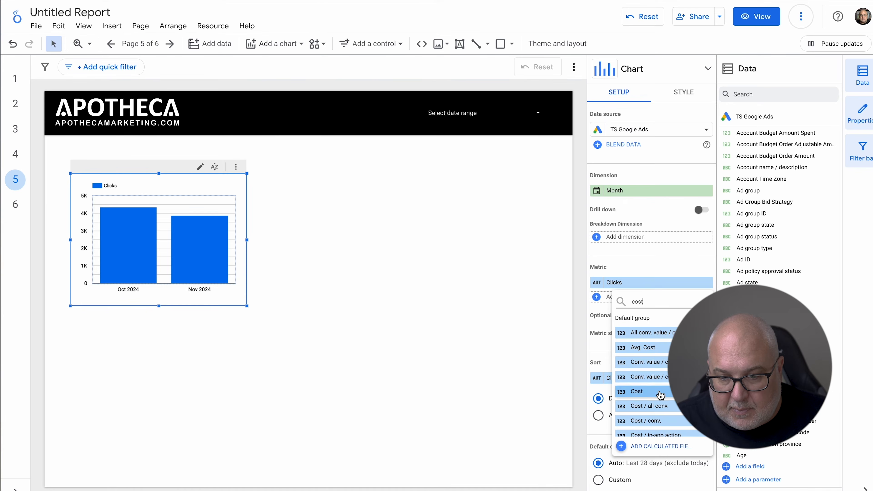
{"action": "left_click", "coordinate": [658, 391]}
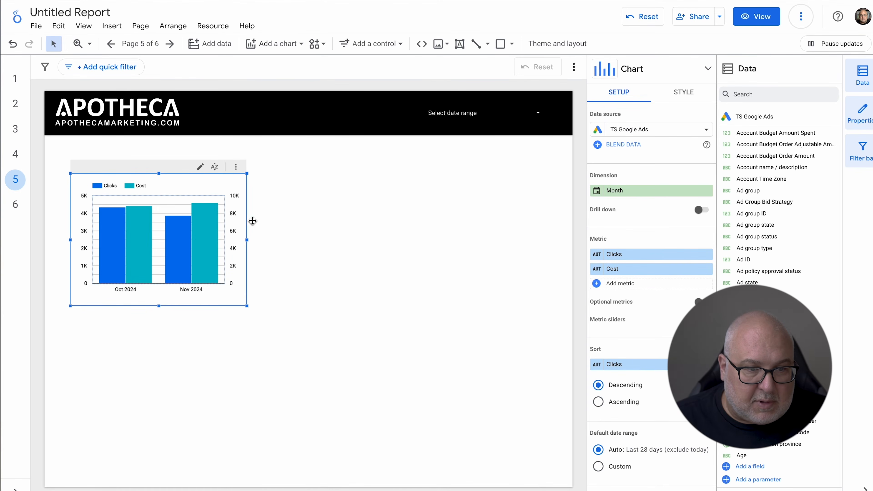
Set the header's date range control on this page to This year to date
{"action": "left_click", "coordinate": [439, 127]}
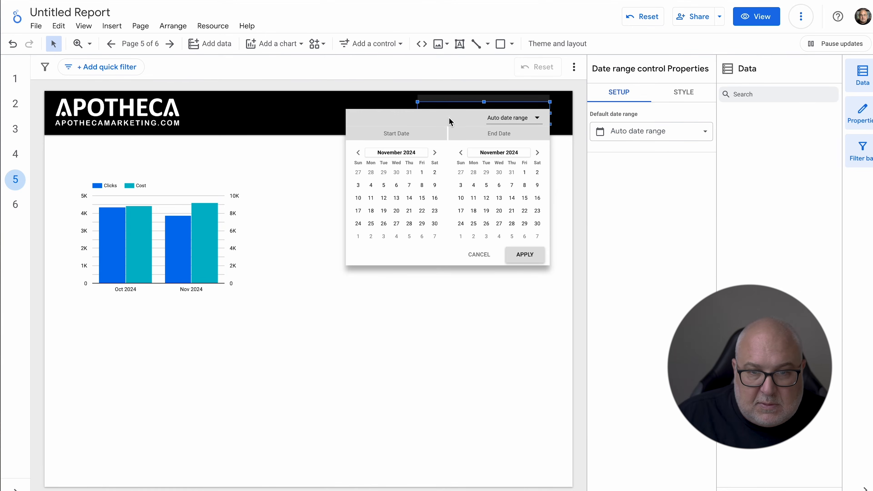
{"action": "left_click", "coordinate": [358, 152]}
{"action": "left_click", "coordinate": [512, 119]}
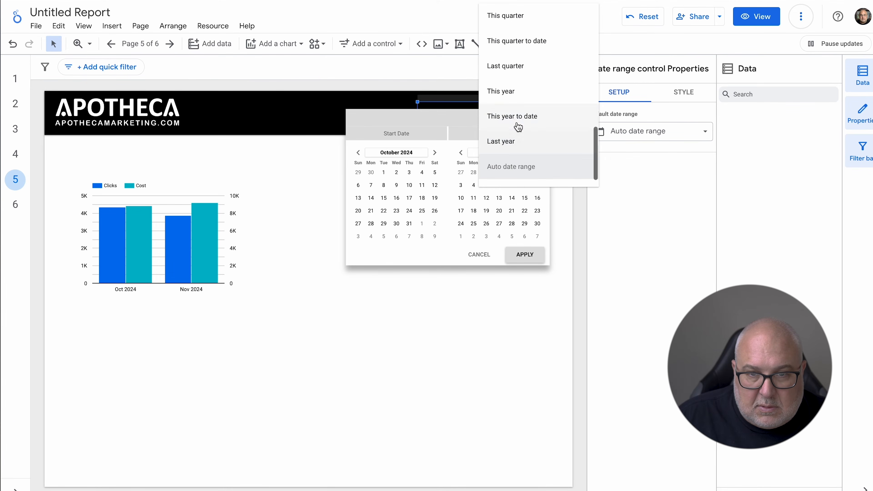
{"action": "left_click", "coordinate": [515, 121]}
{"action": "left_click", "coordinate": [527, 254]}
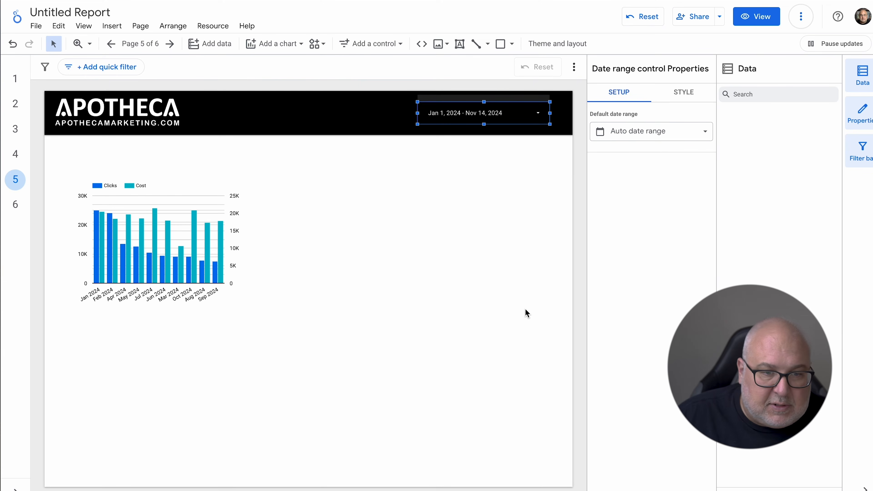
Enlarge the Clicks and Cost column chart to nearly half the page width and reposition it just below the header
{"action": "left_click", "coordinate": [247, 304]}
{"action": "left_click_drag", "start_coordinate": [248, 305], "coordinate": [285, 316]}
{"action": "left_click_drag", "start_coordinate": [240, 296], "coordinate": [236, 286]}
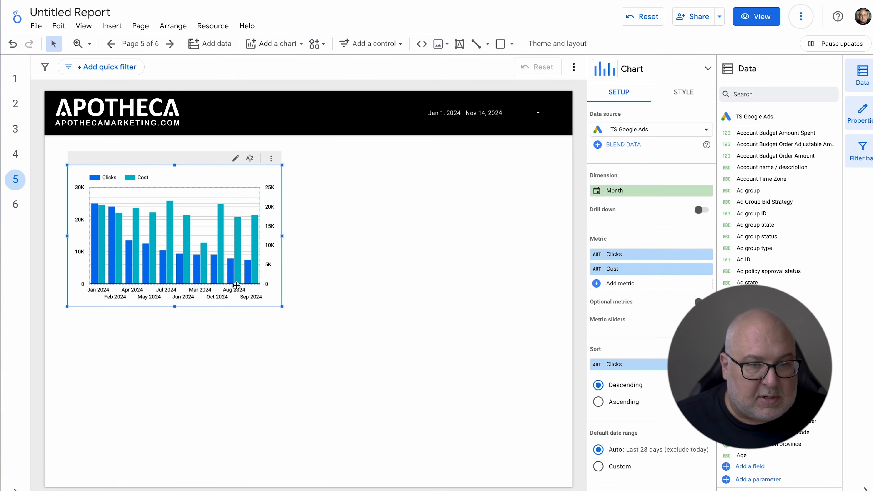
{"action": "left_click", "coordinate": [270, 286]}
{"action": "left_click_drag", "start_coordinate": [270, 287], "coordinate": [270, 289]}
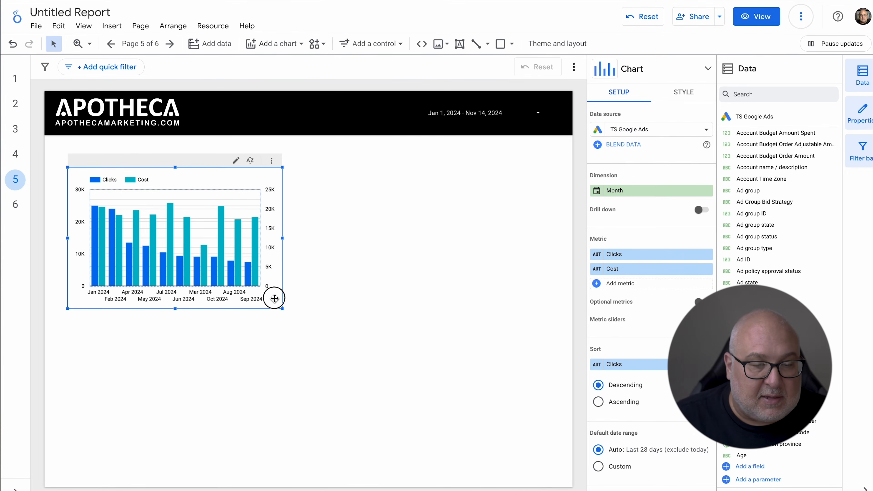
Place a copy of the column chart to the right of the original and replace its Clicks metric with Impressions
{"action": "left_click_drag", "start_coordinate": [274, 298], "coordinate": [500, 288]}
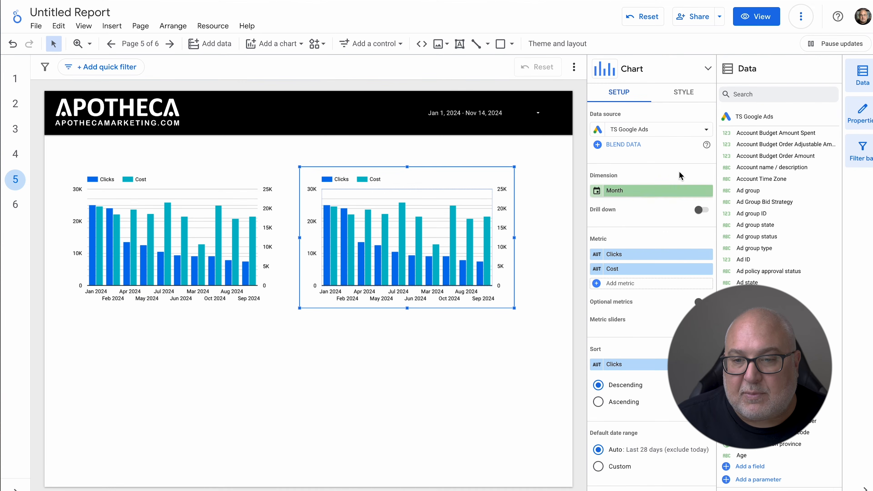
{"action": "left_click", "coordinate": [649, 260]}
{"action": "type", "text": "imipre"}
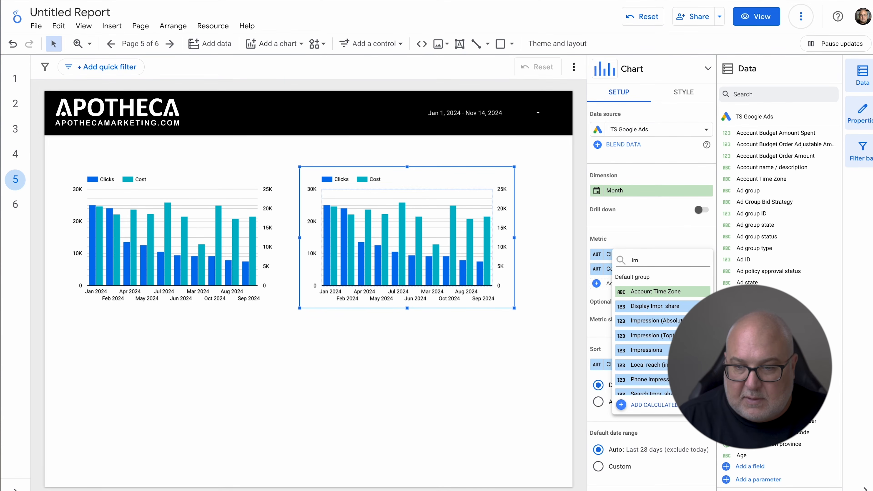
{"action": "key", "text": "BackSpace"}
{"action": "type", "text": "pressions"}
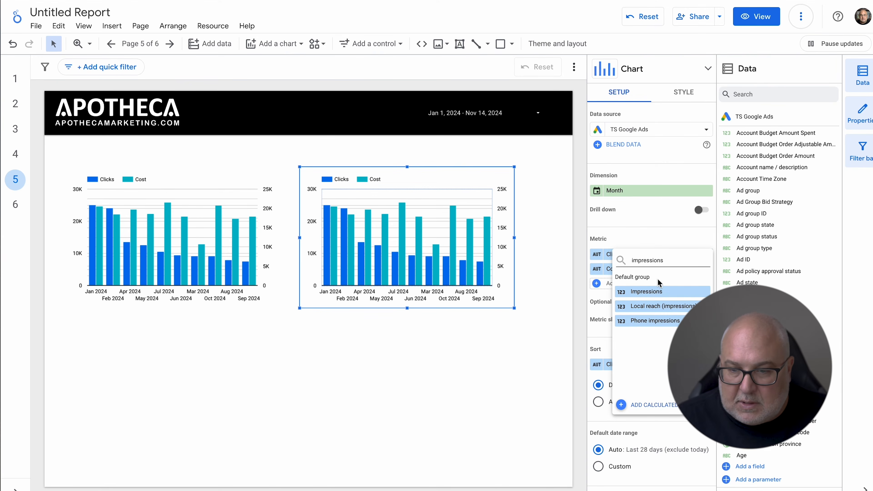
{"action": "left_click", "coordinate": [649, 291]}
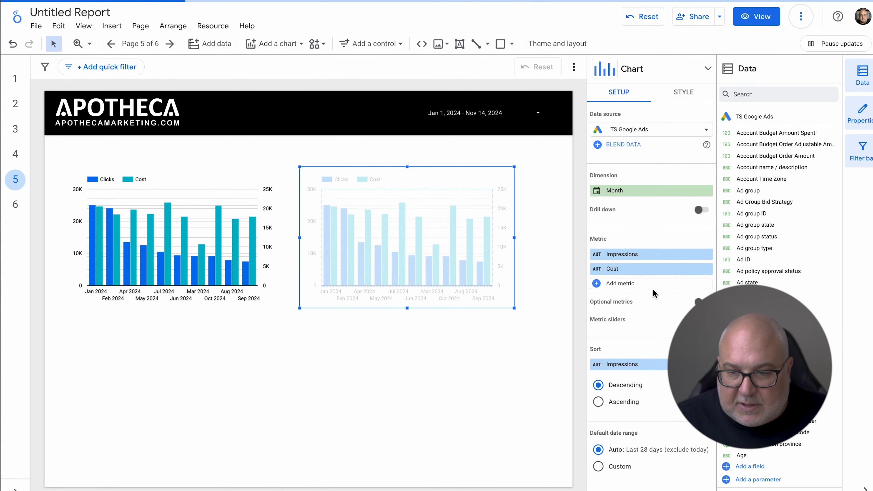
Replace the Cost metric of the Impressions column chart with Impression (Top) %
{"action": "left_click", "coordinate": [650, 270]}
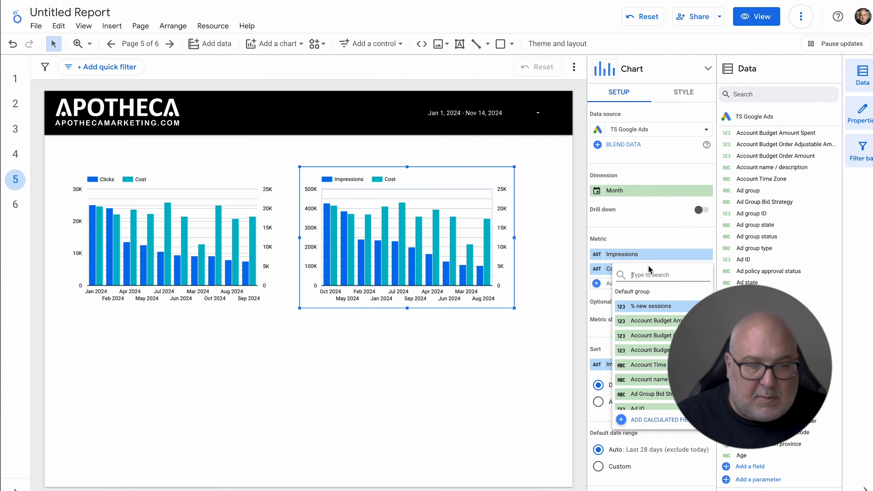
{"action": "type", "text": "impress"}
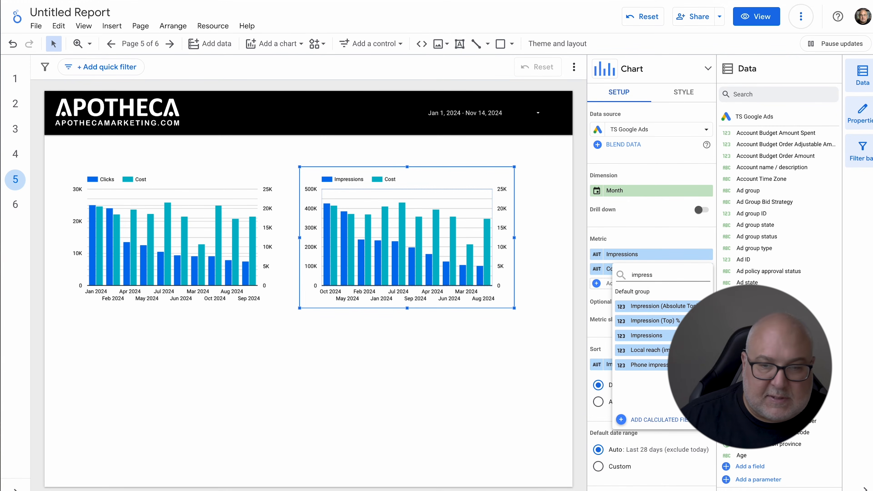
{"action": "left_click", "coordinate": [656, 321]}
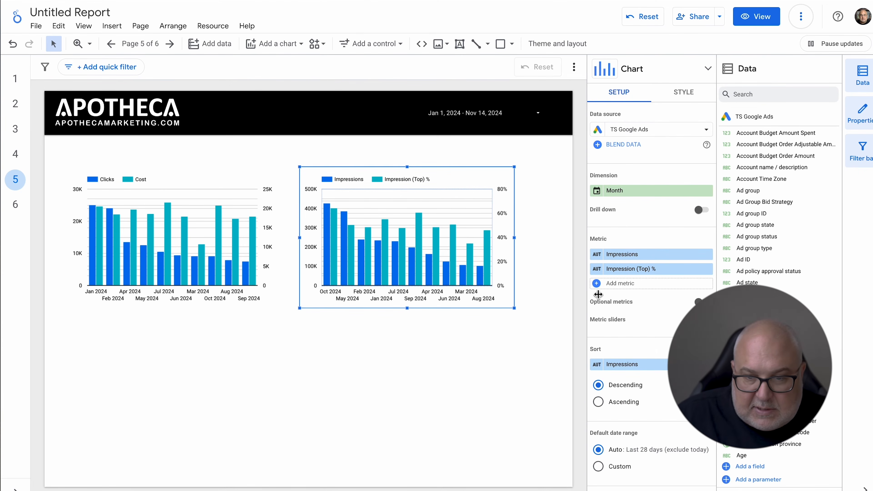
Sort the Impressions and Impression (Top) % chart by Month in ascending order
{"action": "left_click", "coordinate": [646, 364]}
{"action": "type", "text": "m"}
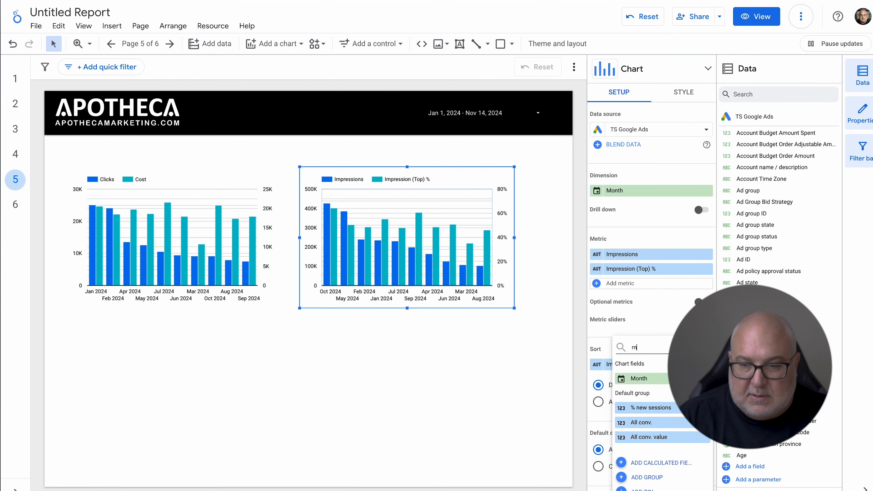
{"action": "type", "text": "on"}
{"action": "left_click", "coordinate": [660, 380]}
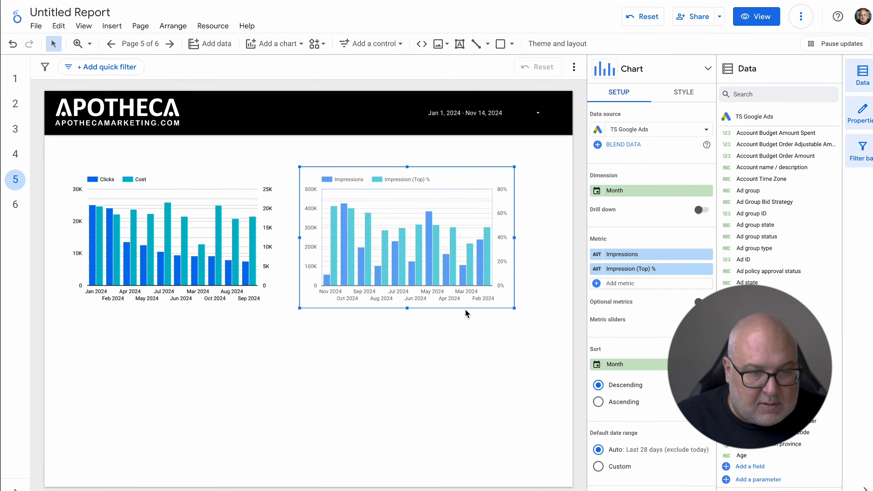
{"action": "scroll", "coordinate": [625, 361], "scroll_direction": "down", "scroll_amount": 2}
{"action": "left_click", "coordinate": [625, 320]}
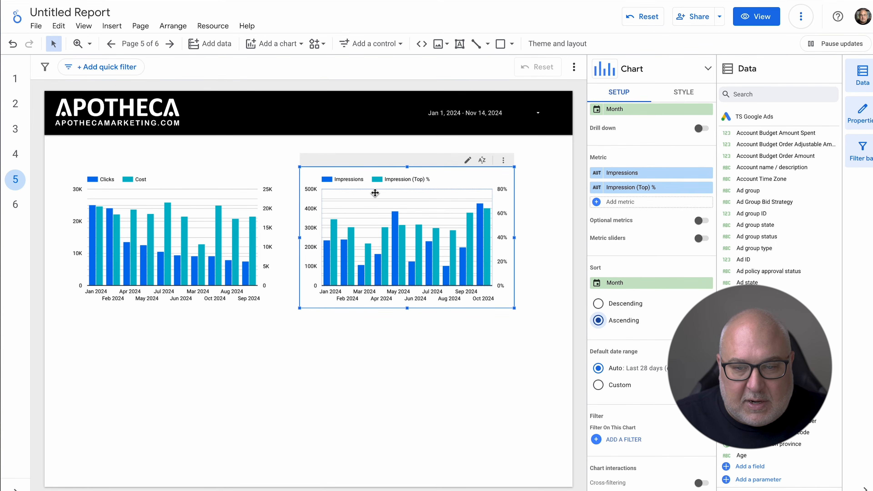
{"action": "mouse_move", "coordinate": [394, 219]}
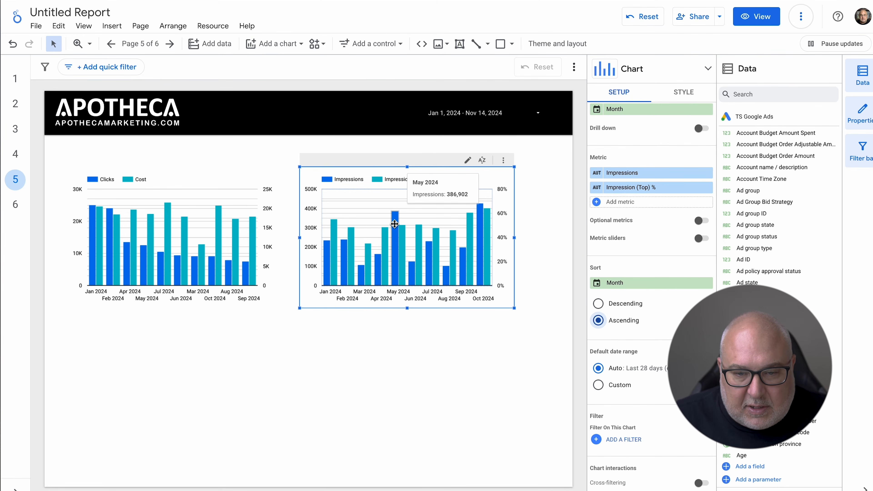
{"action": "mouse_move", "coordinate": [405, 234]}
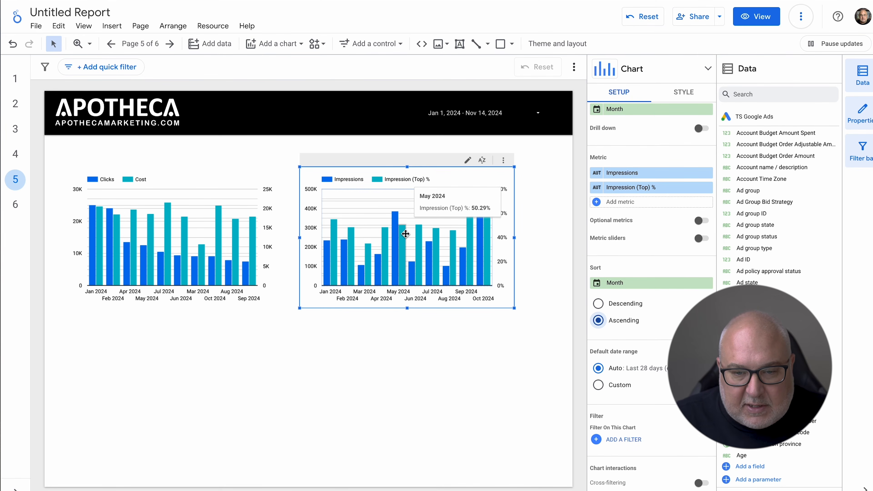
{"action": "left_click", "coordinate": [505, 299]}
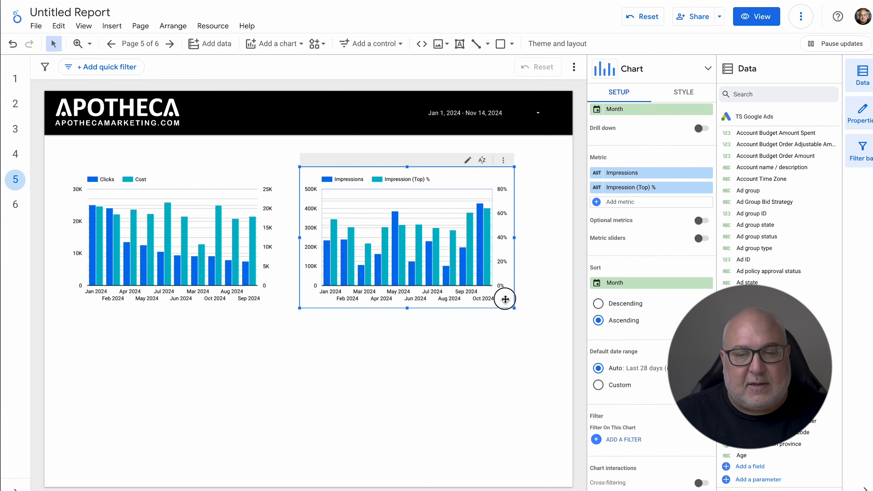
{"action": "left_click", "coordinate": [485, 384]}
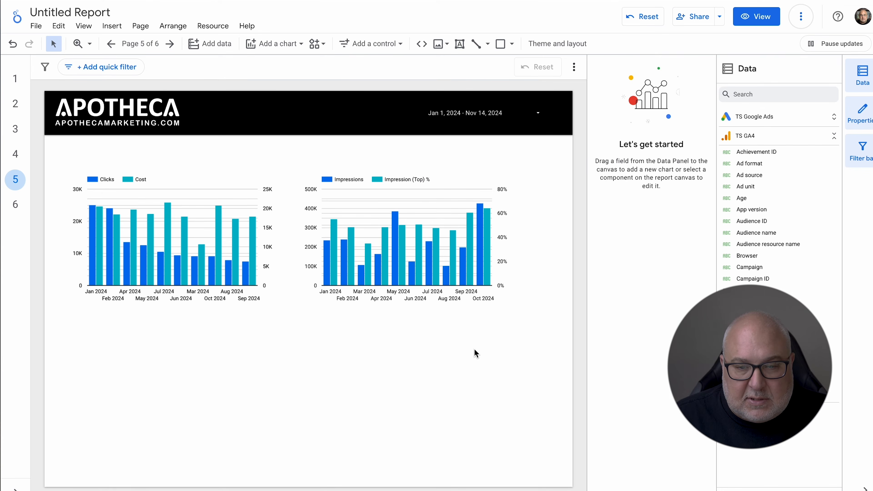
Place a copy of the Clicks and Cost chart below the original and replace the copy's Clicks metric with Cost
{"action": "left_click_drag", "start_coordinate": [412, 240], "coordinate": [417, 244]}
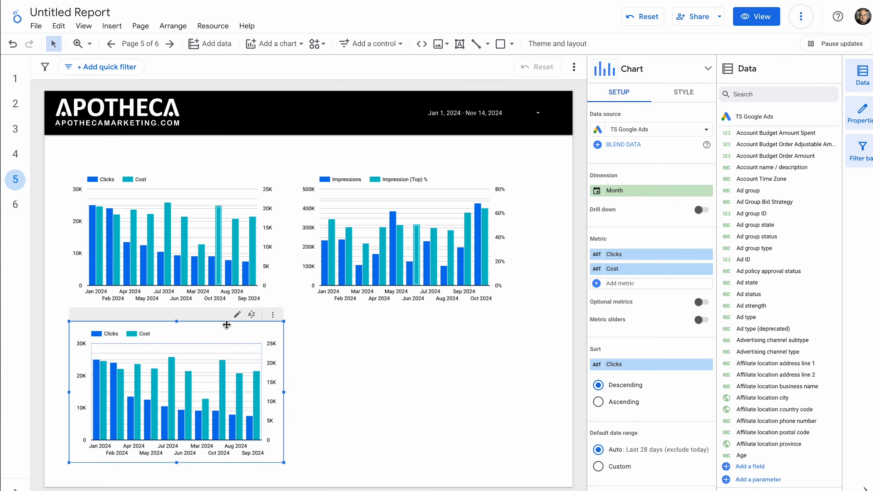
{"action": "left_click", "coordinate": [666, 255]}
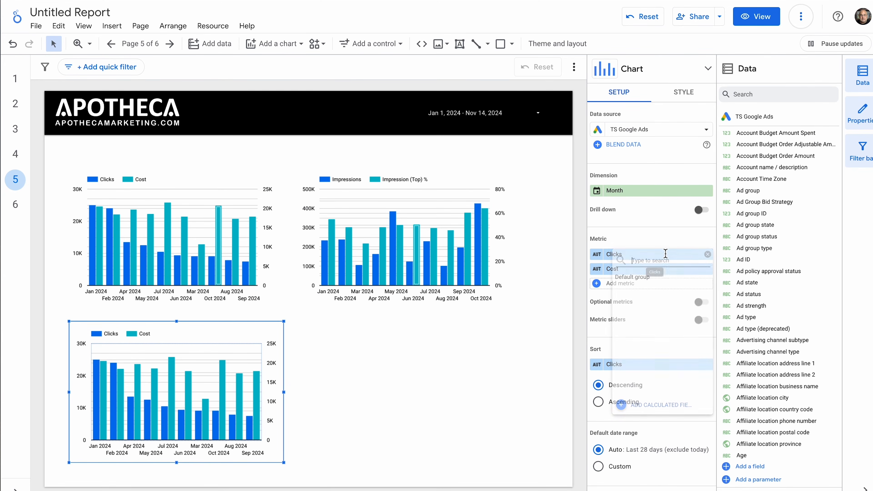
{"action": "type", "text": "cp"}
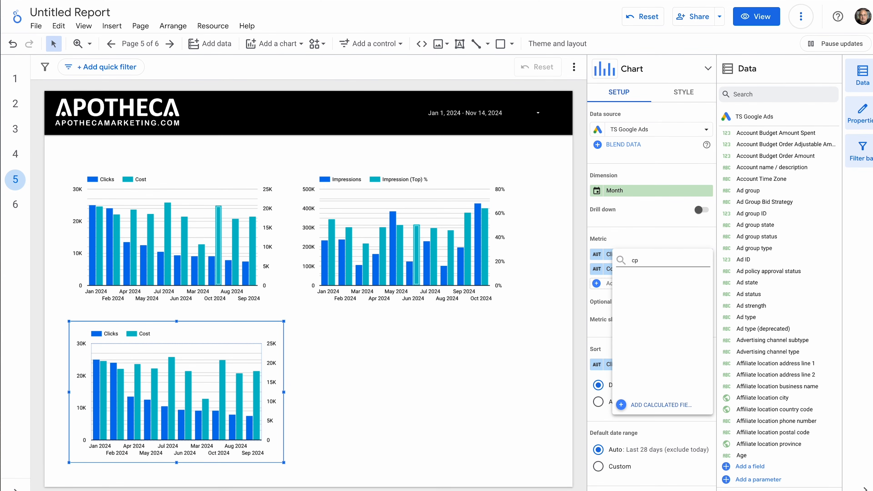
{"action": "type", "text": "ststost"}
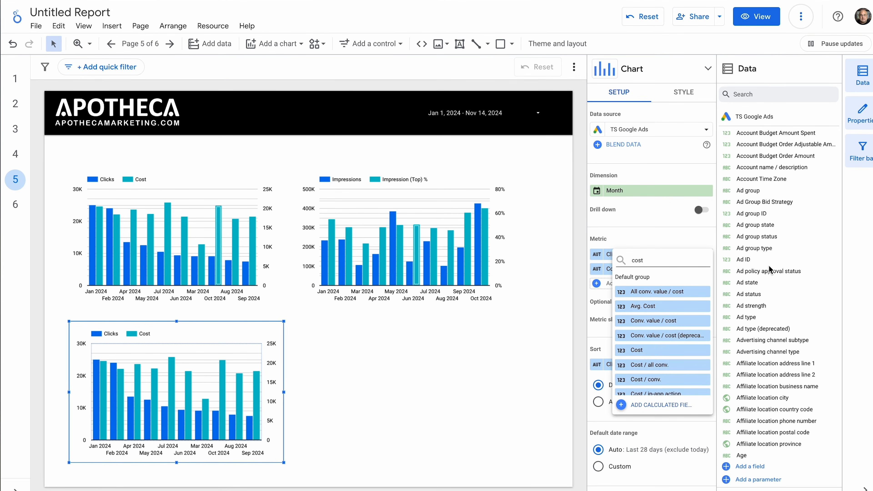
{"action": "left_click", "coordinate": [653, 351]}
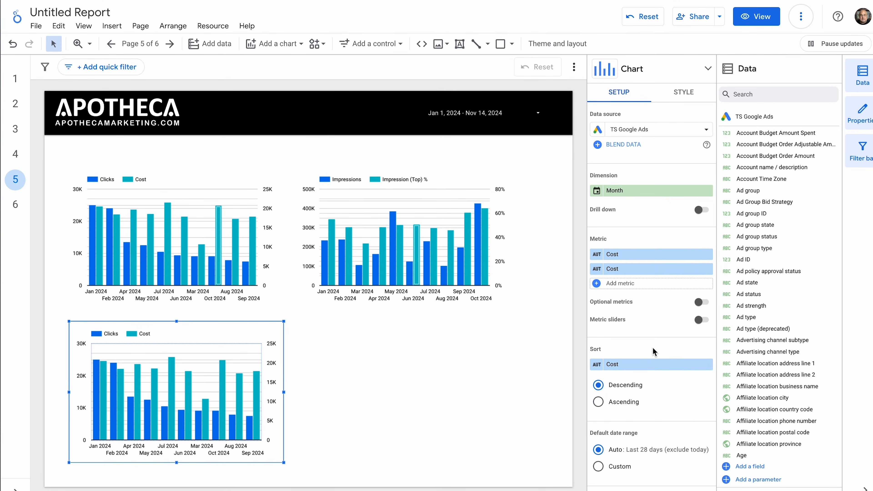
Replace the second Cost metric of the lower column chart with Avg. CPC
{"action": "left_click", "coordinate": [653, 273]}
{"action": "type", "text": "cost"}
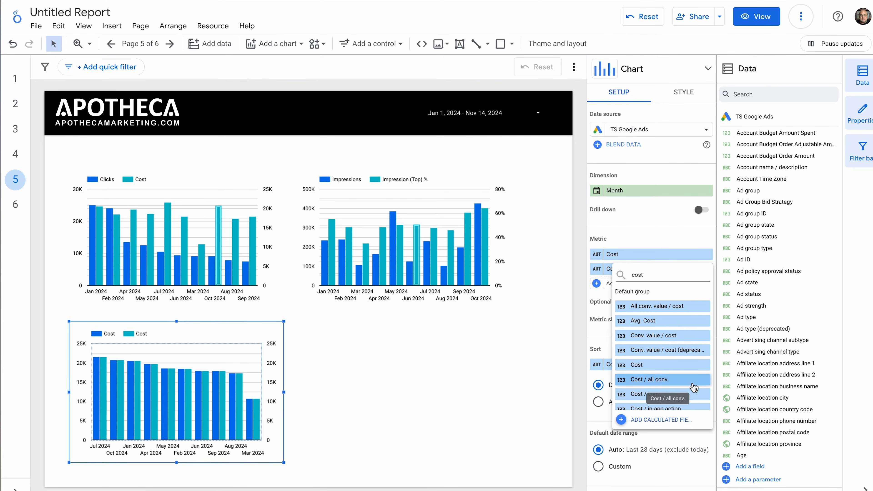
{"action": "scroll", "coordinate": [693, 389], "scroll_direction": "down", "scroll_amount": 1}
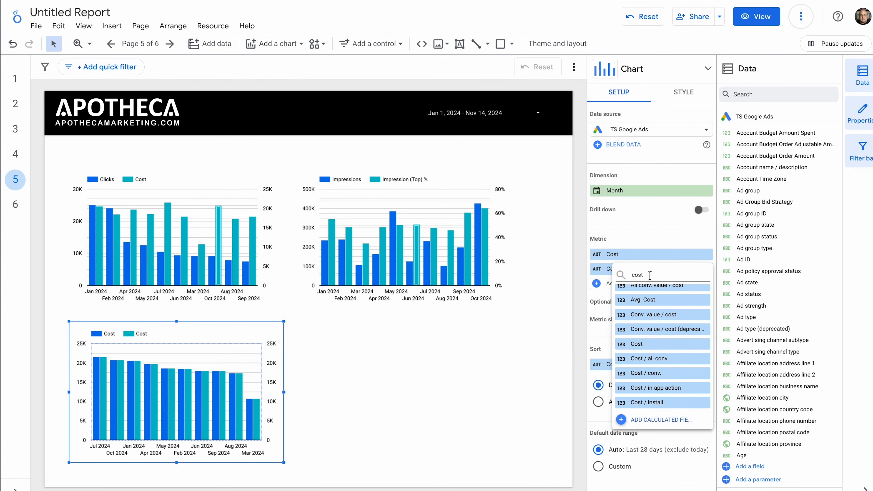
{"action": "key", "text": "BackSpace"}
{"action": "key", "text": "BackSpace"}
{"action": "type", "text": "pc"}
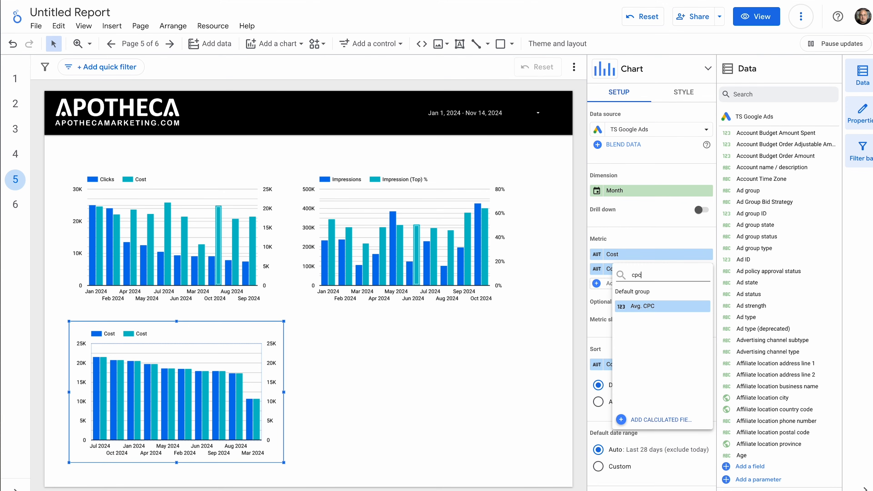
{"action": "left_click", "coordinate": [673, 306]}
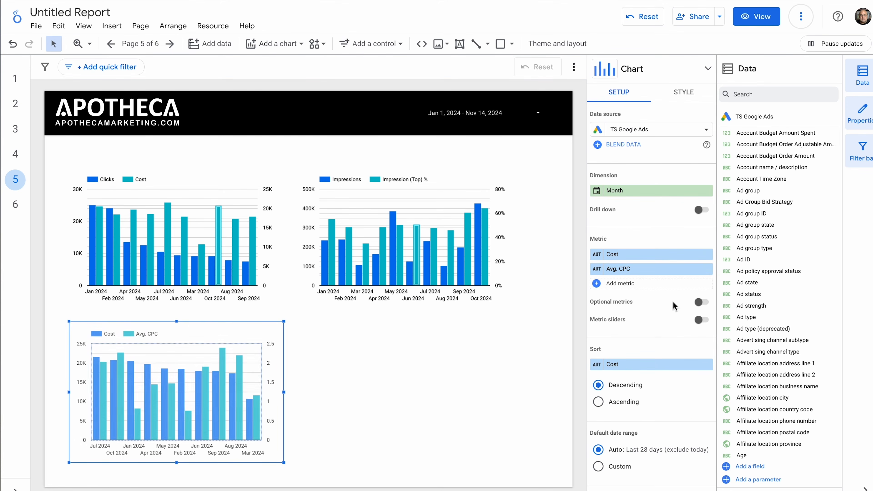
Sort the Cost and Avg. CPC chart by Month in ascending order
{"action": "scroll", "coordinate": [649, 382], "scroll_direction": "down", "scroll_amount": 2}
{"action": "left_click", "coordinate": [621, 330]}
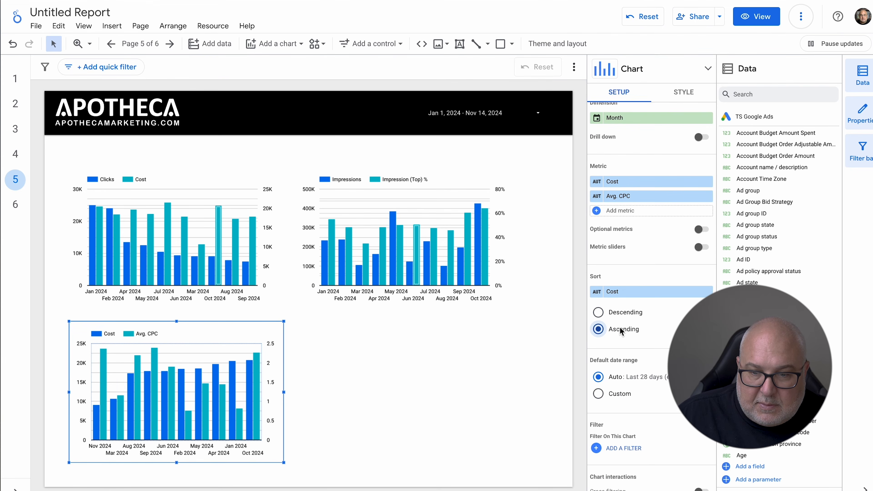
{"action": "left_click", "coordinate": [633, 293]}
{"action": "type", "text": "m"}
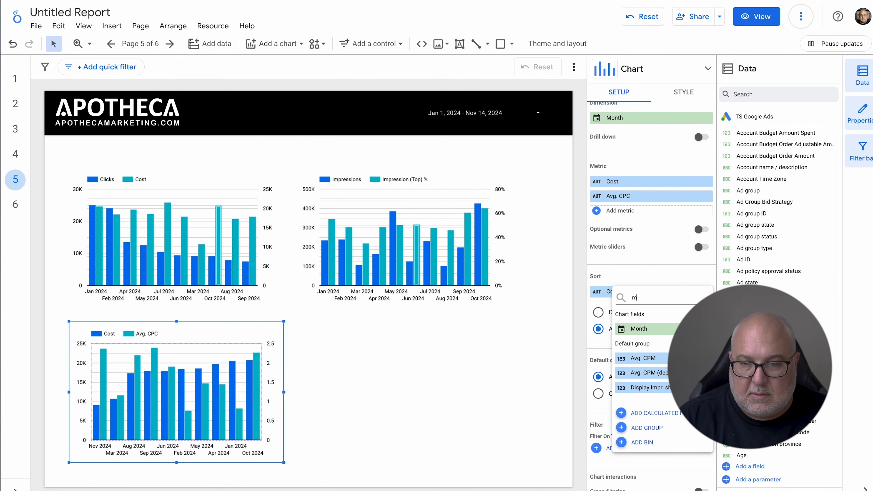
{"action": "left_click", "coordinate": [618, 330]}
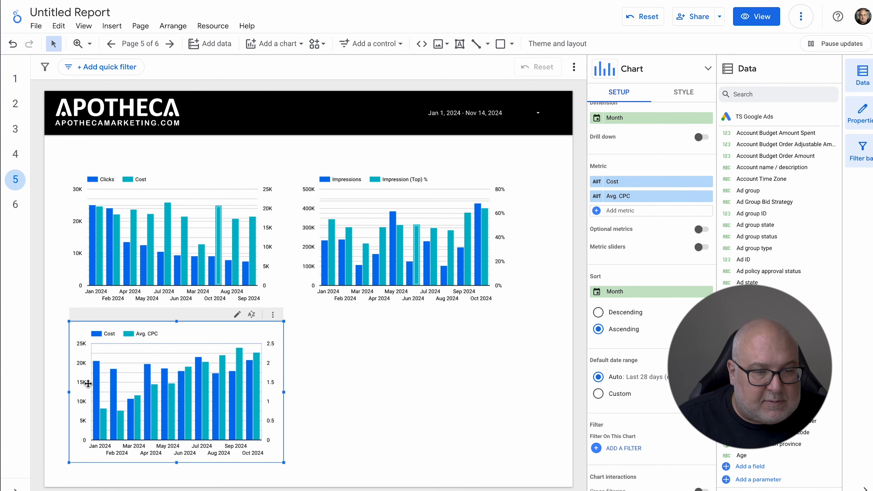
{"action": "left_click", "coordinate": [201, 334]}
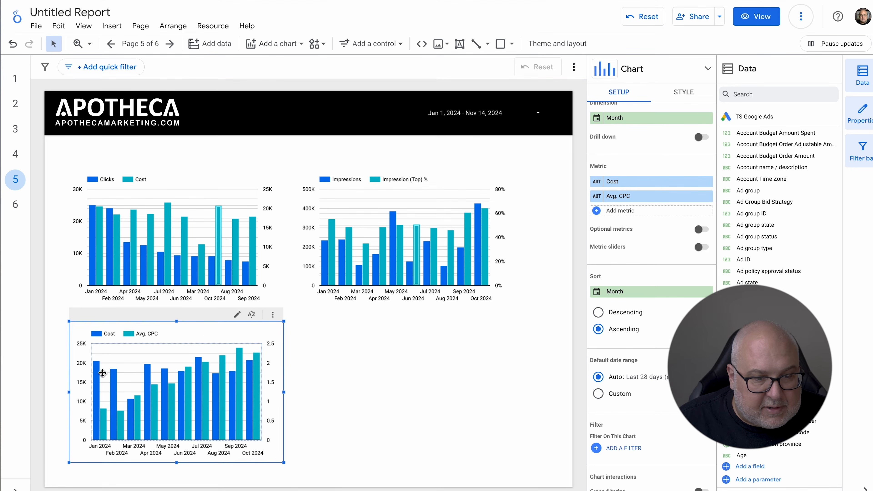
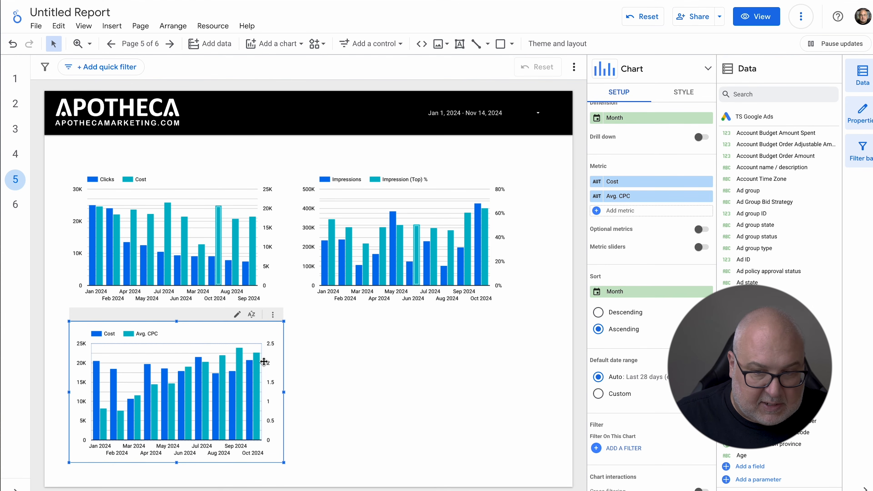
Reorder the lower chart's metrics by removing Cost and adding it again after Avg. CPC
{"action": "left_click", "coordinate": [708, 182]}
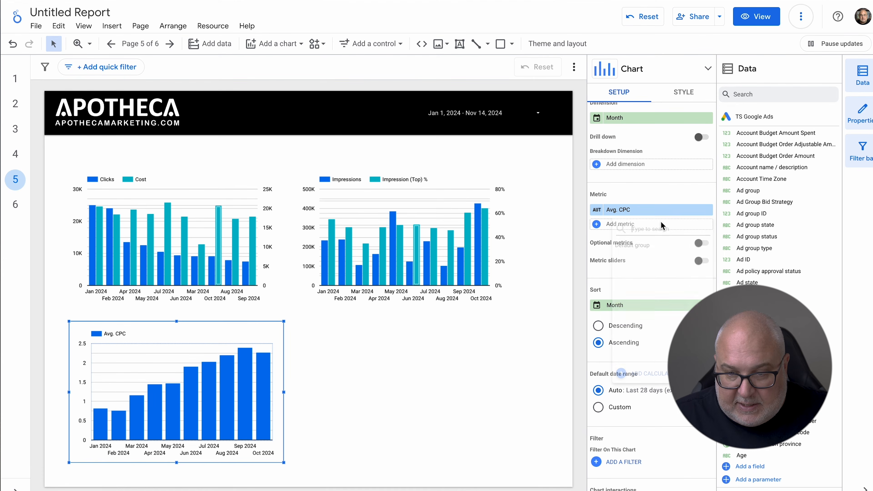
{"action": "left_click", "coordinate": [663, 225]}
{"action": "type", "text": "cost"}
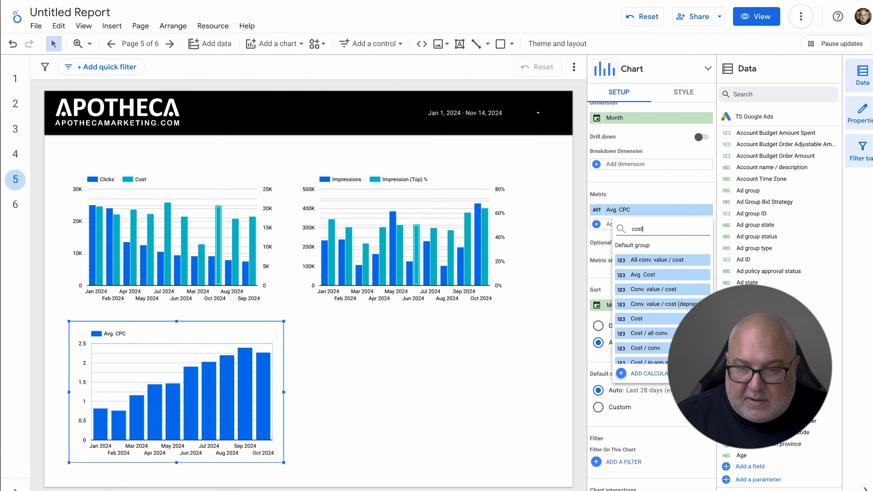
{"action": "scroll", "coordinate": [683, 303], "scroll_direction": "down", "scroll_amount": 1}
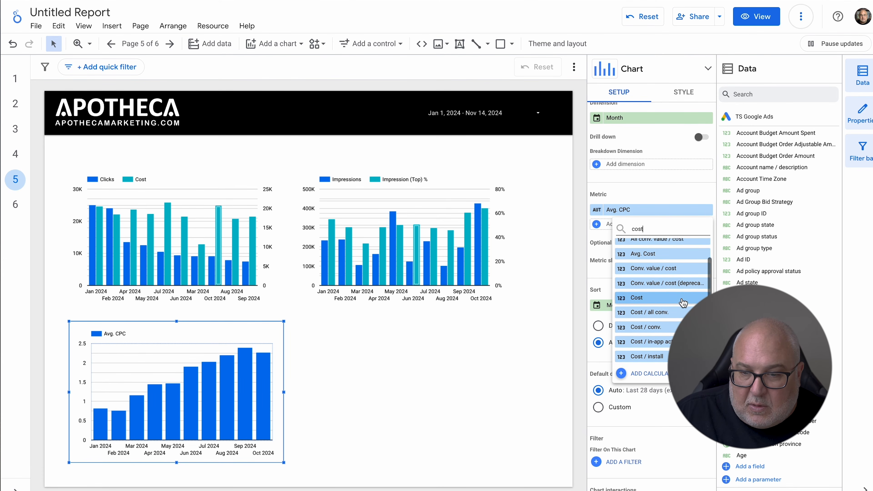
{"action": "left_click", "coordinate": [667, 298]}
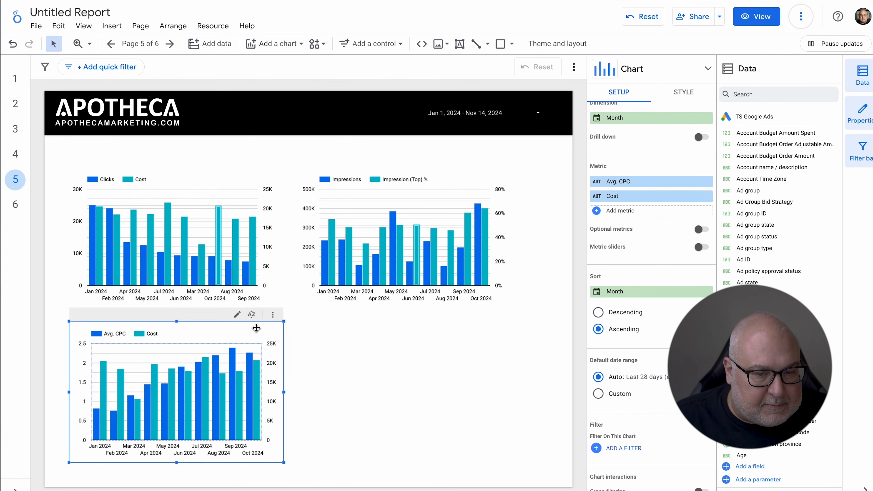
{"action": "left_click", "coordinate": [430, 360]}
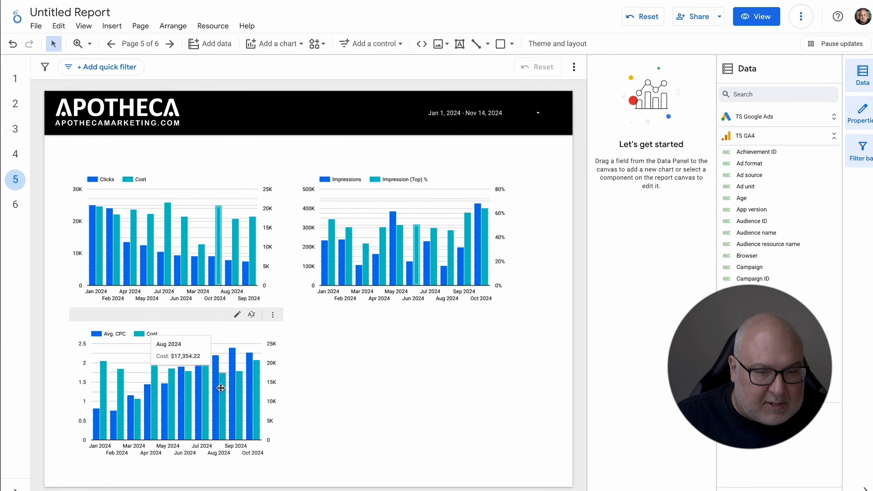
Place a copy of the Avg. CPC and Cost chart to its right, below the Impressions chart
{"action": "left_click", "coordinate": [221, 388]}
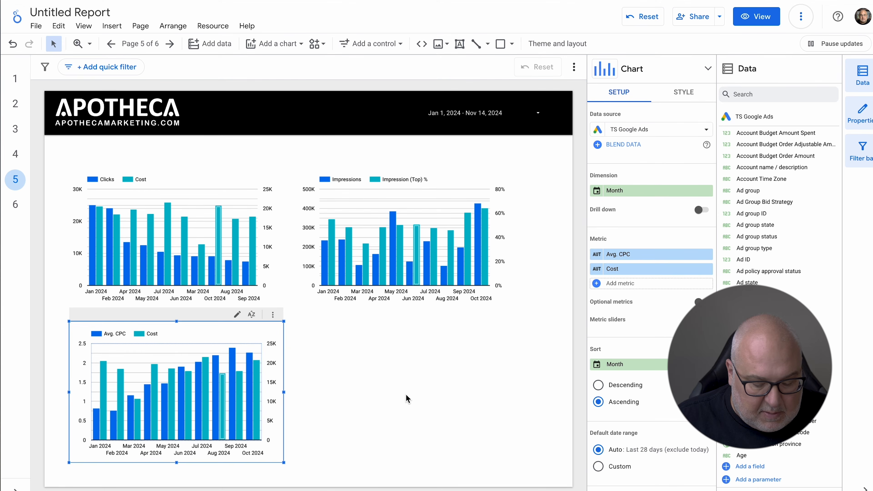
{"action": "key", "text": "super+v"}
{"action": "left_click_drag", "start_coordinate": [282, 395], "coordinate": [511, 387]}
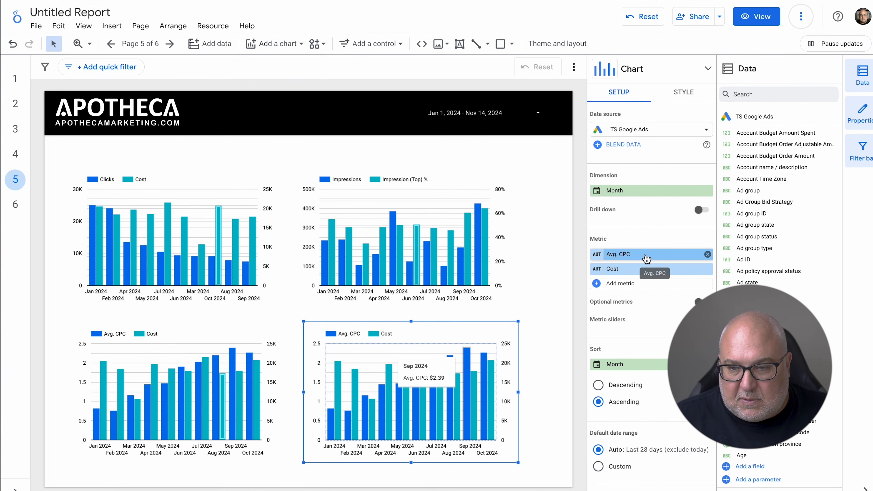
Replace the Cost metric of the copied Avg. CPC chart with Clicks
{"action": "left_click", "coordinate": [648, 270]}
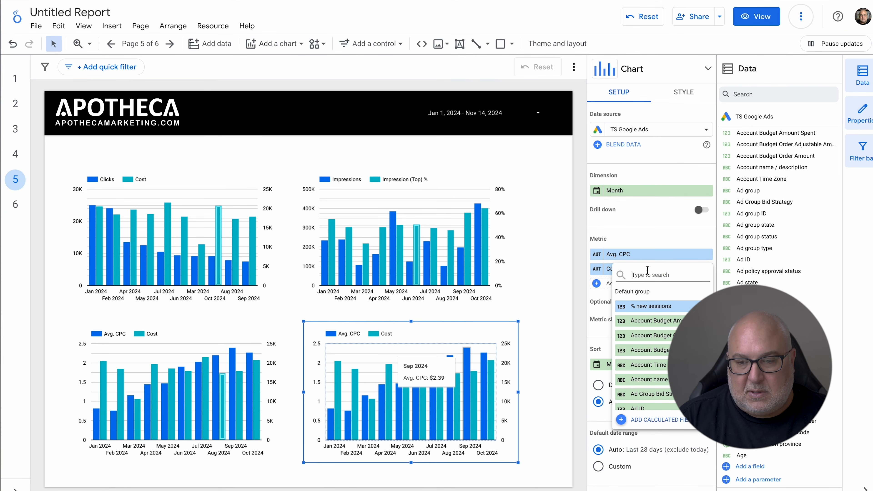
{"action": "type", "text": "clicks"}
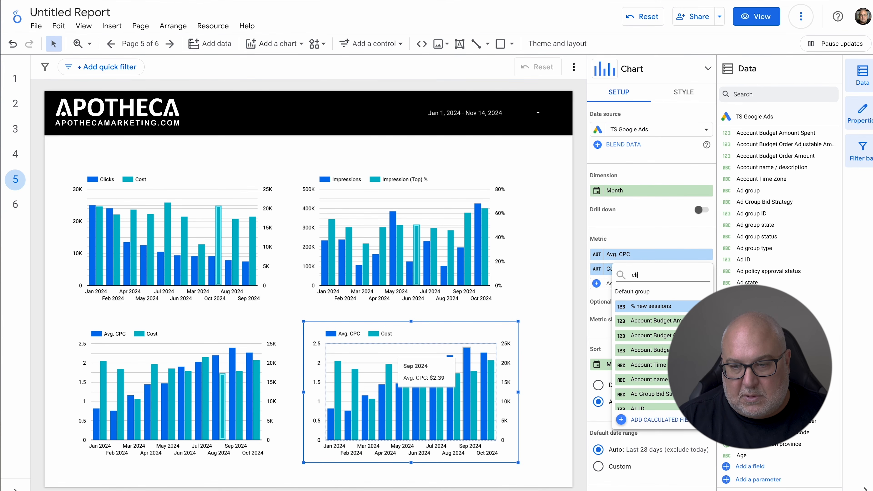